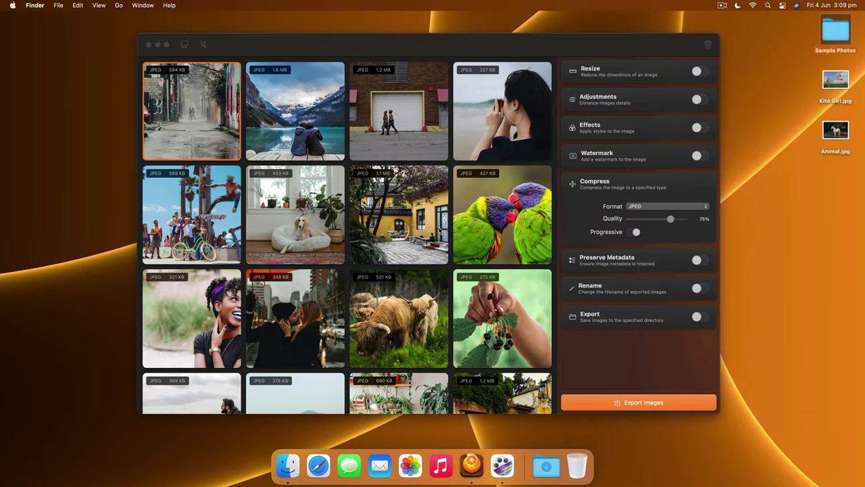
Step: Open the alley photo in the before/after comparison view and check its compressed version against that of the lake photo
click(434, 44)
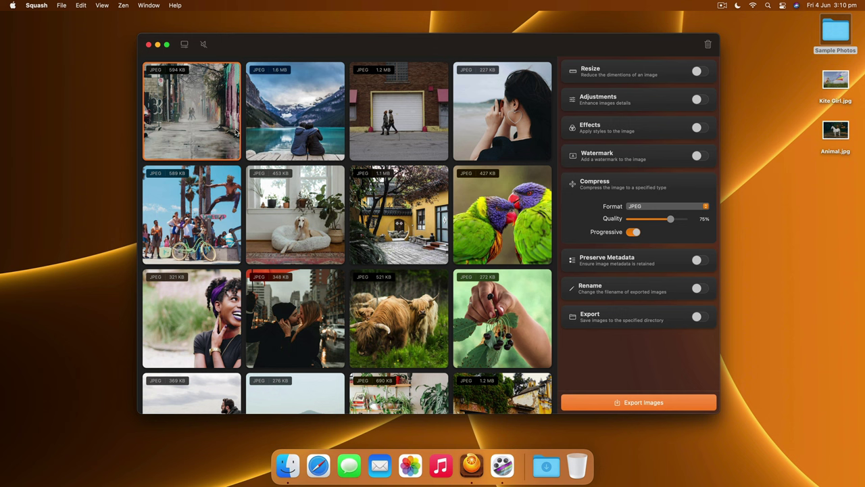
click(323, 136)
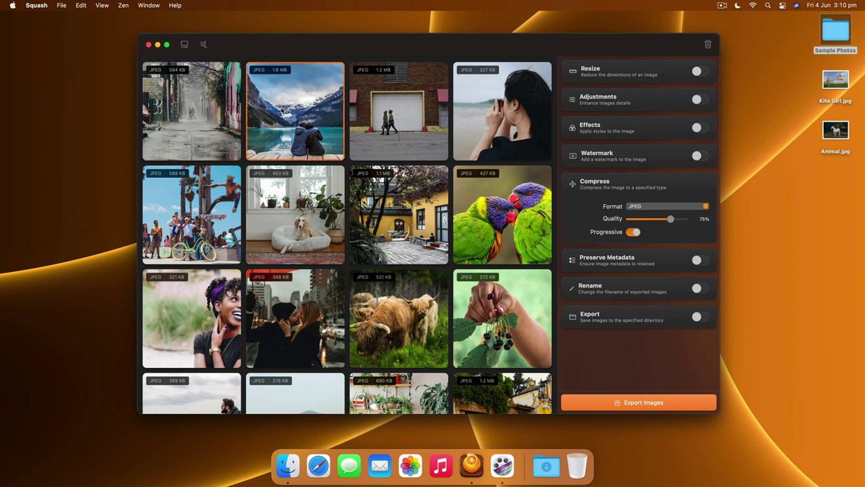
double_click(225, 110)
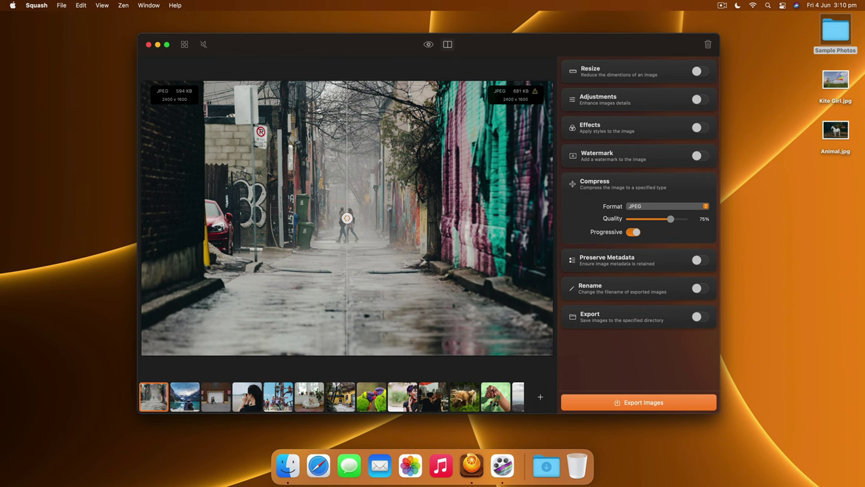
click(181, 396)
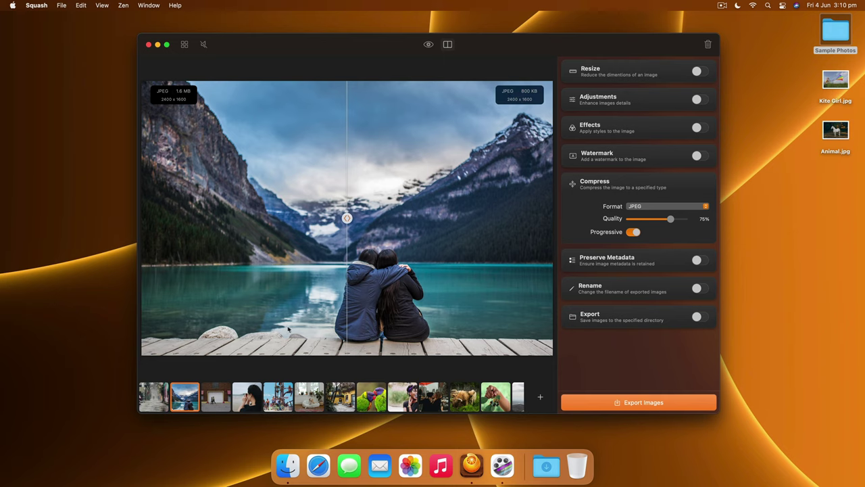
click(150, 405)
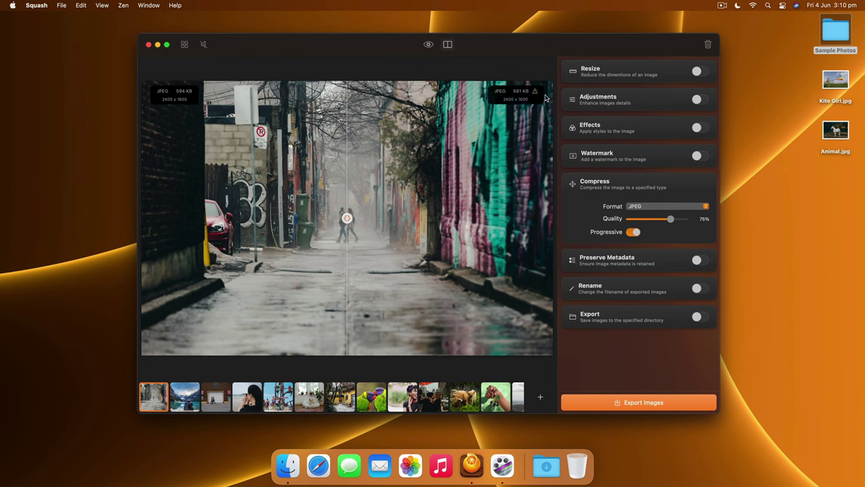
Step: Lower the JPEG compression quality to 60% and compare the alley photo with its original using the split divider
mouse_move(535, 93)
drag(670, 219, 662, 220)
drag(347, 217, 349, 250)
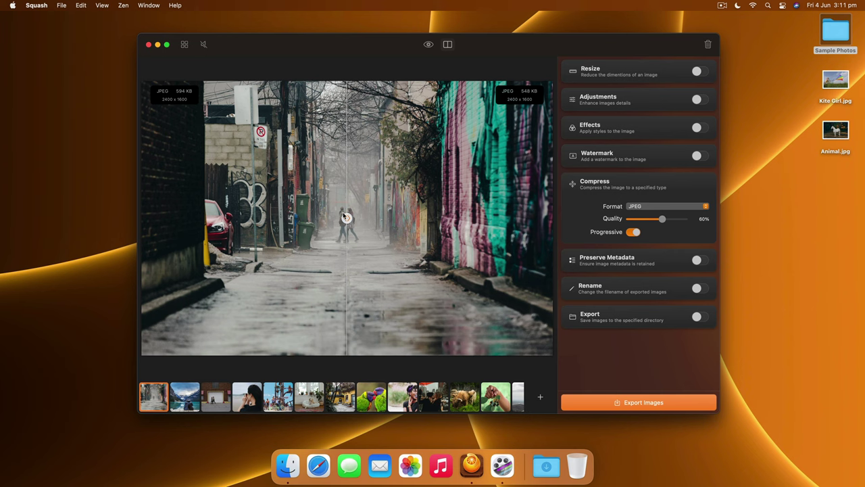
mouse_move(352, 217)
mouse_down()
mouse_move(484, 218)
mouse_move(328, 218)
mouse_move(370, 218)
mouse_move(355, 218)
mouse_up()
Step: Try 46% JPEG quality on the alley photo, comparing it with the original, and settle on 51%
drag(662, 219, 655, 224)
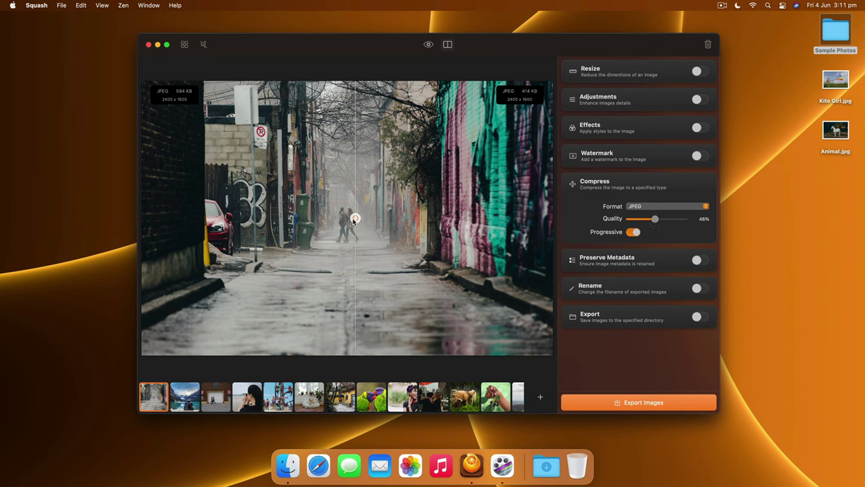
drag(354, 217, 337, 218)
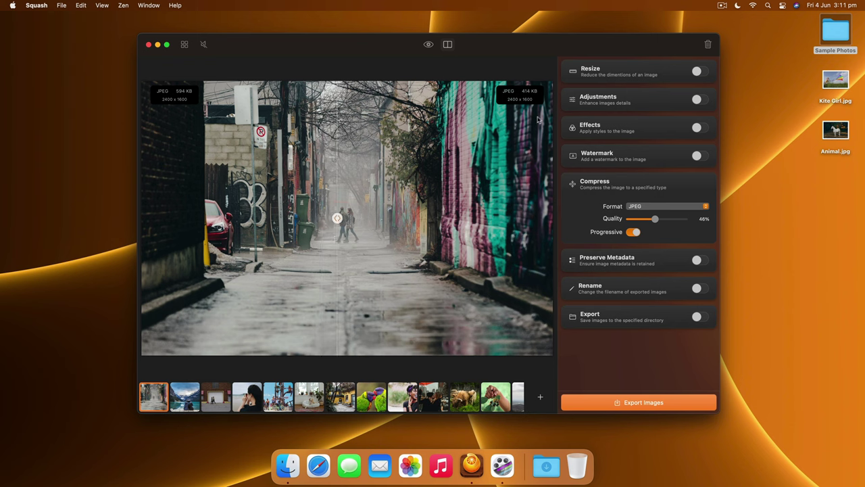
drag(654, 222, 655, 220)
Step: Examine the compressed lake and garage photos and look through the available compression formats, keeping JPEG
click(184, 403)
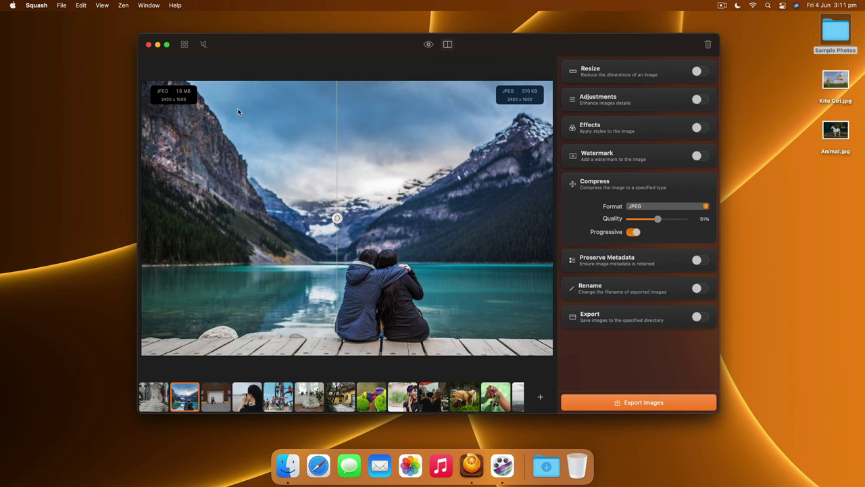
click(228, 398)
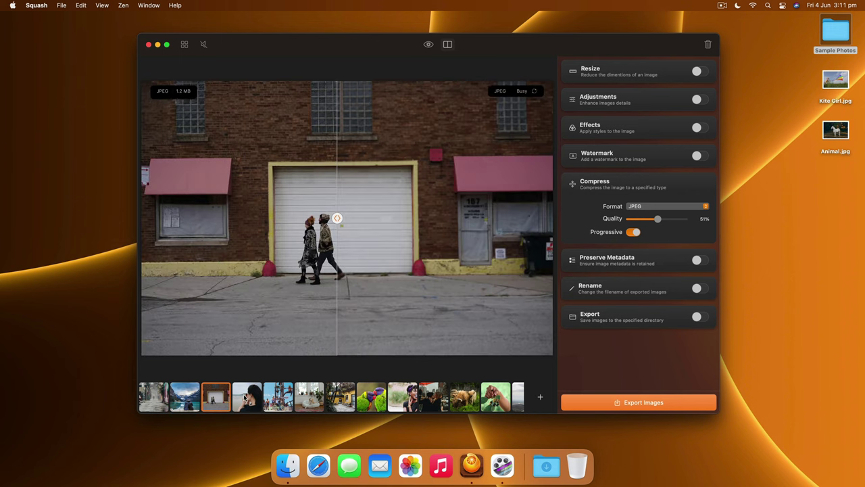
click(691, 210)
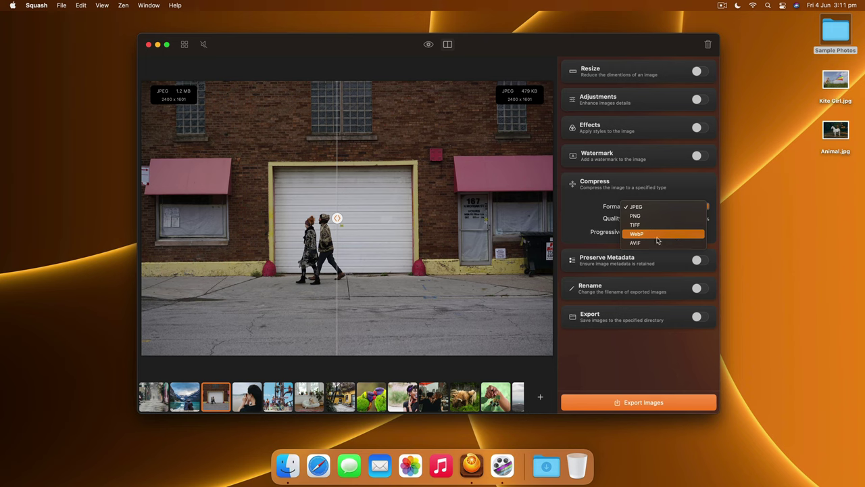
click(585, 226)
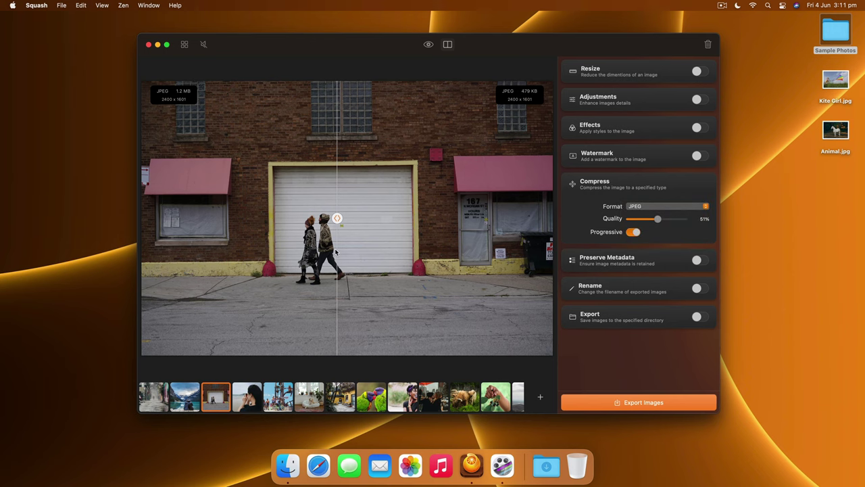
Step: Return to the photo grid and turn on Resize by width at 1200 pixels, reviewing the other resize modes
click(184, 44)
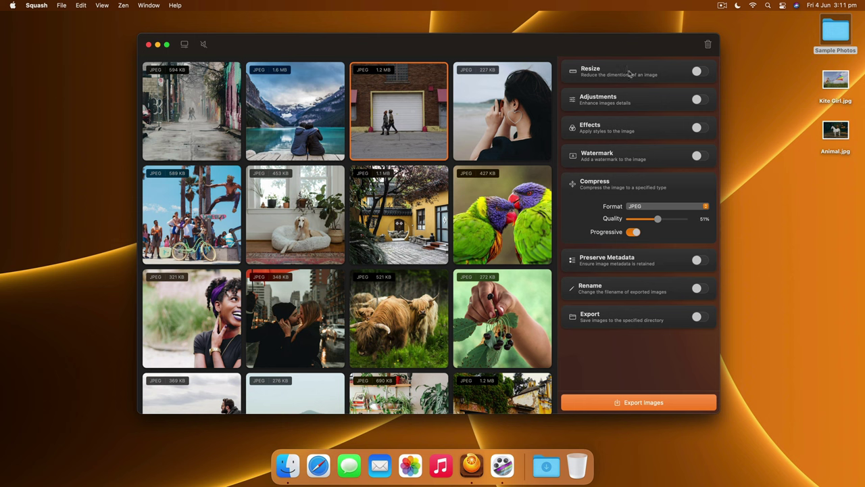
click(696, 71)
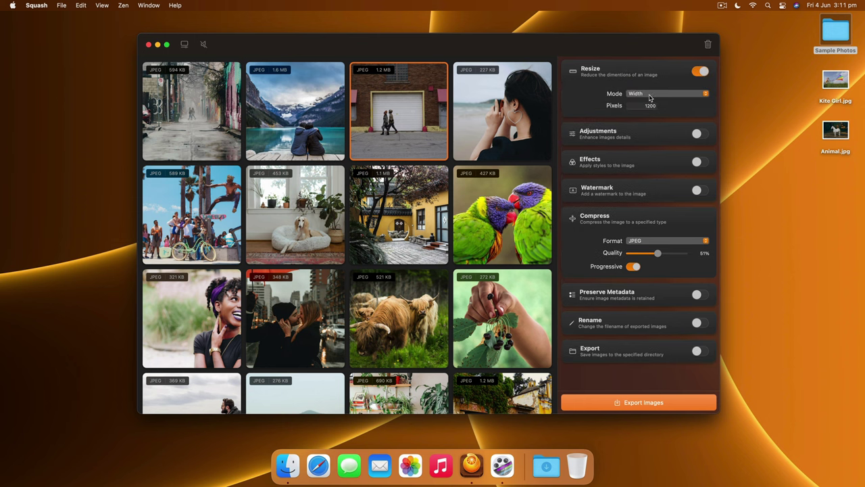
click(649, 97)
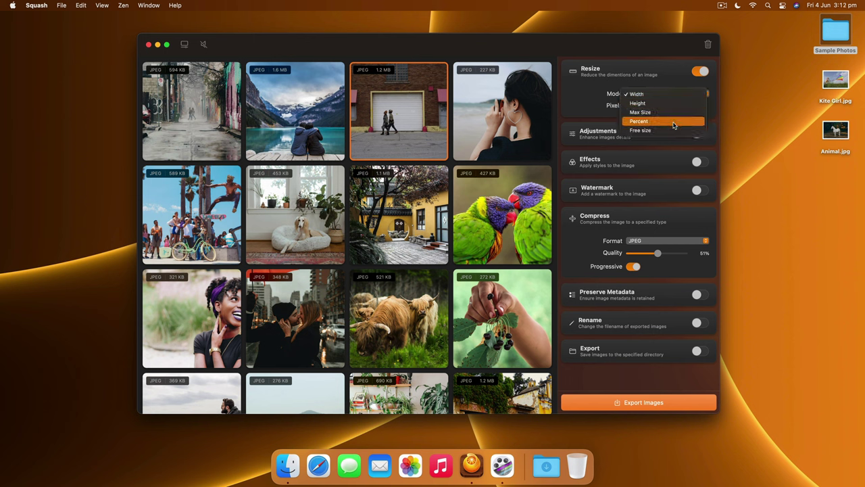
click(359, 149)
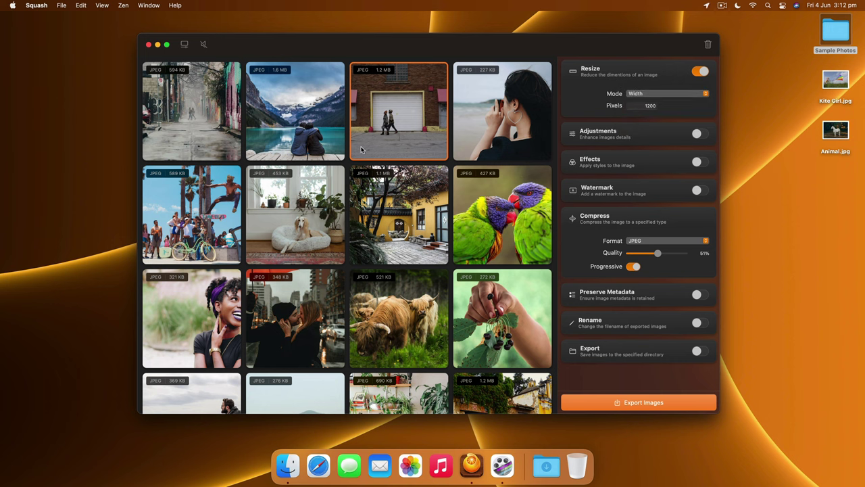
Step: Compare the resized lake photo with its original in the split view and turn Resize off
click(324, 127)
double_click(296, 107)
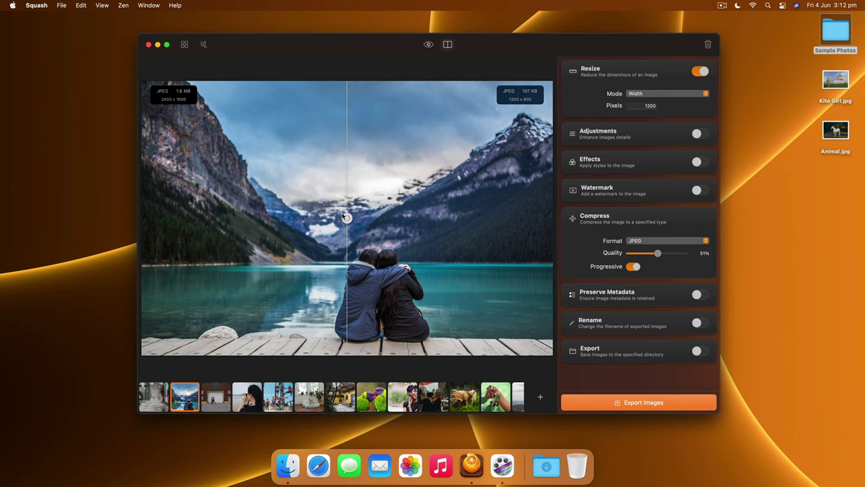
drag(347, 218, 385, 218)
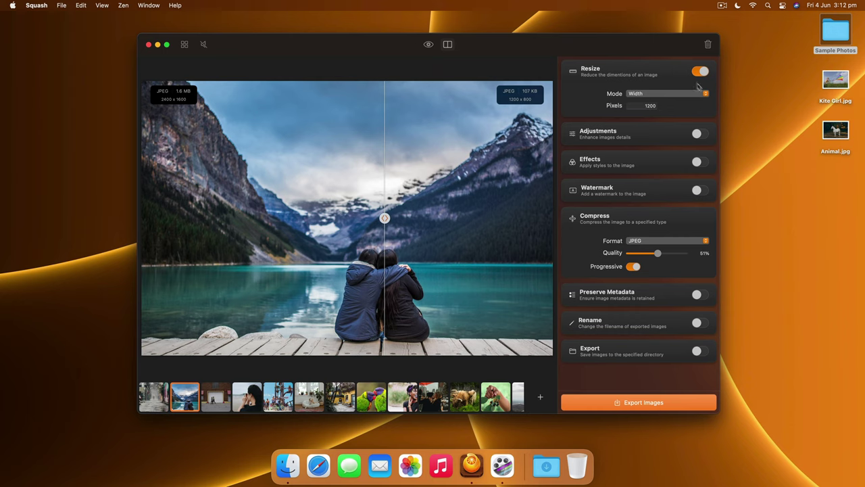
click(698, 73)
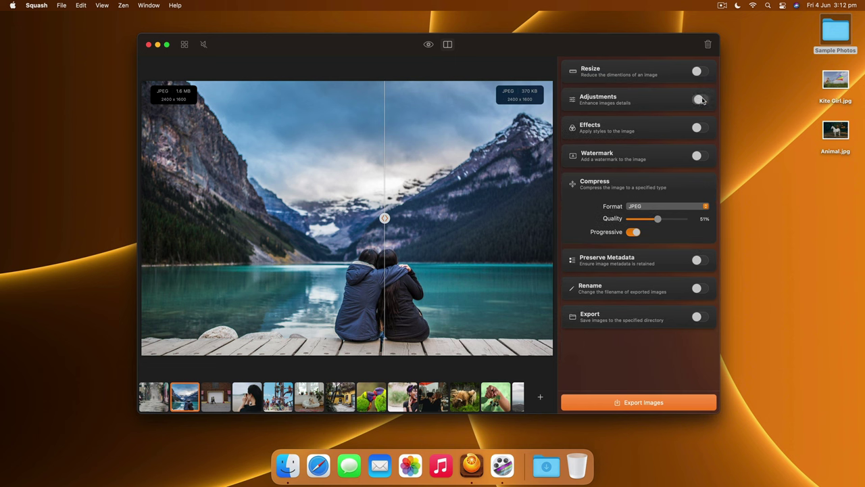
Step: Turn on Adjustments and try Sepia at 76% and stronger, comparing the lake photo with its original
click(698, 99)
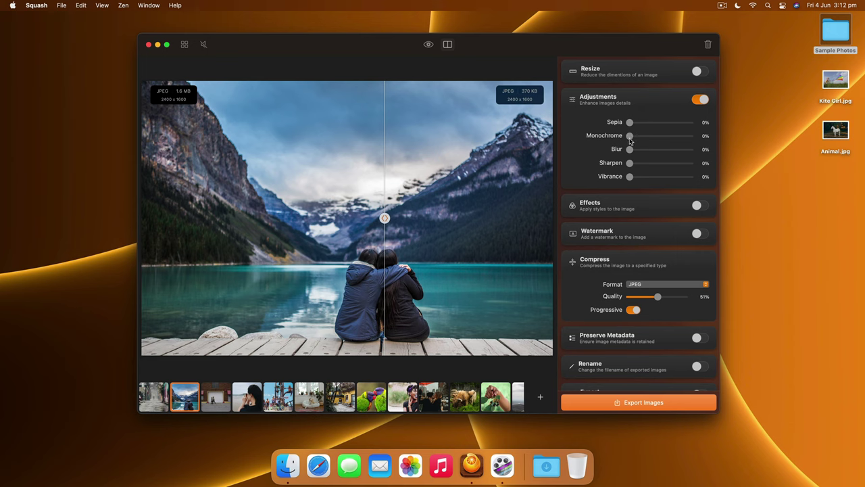
drag(630, 123, 676, 124)
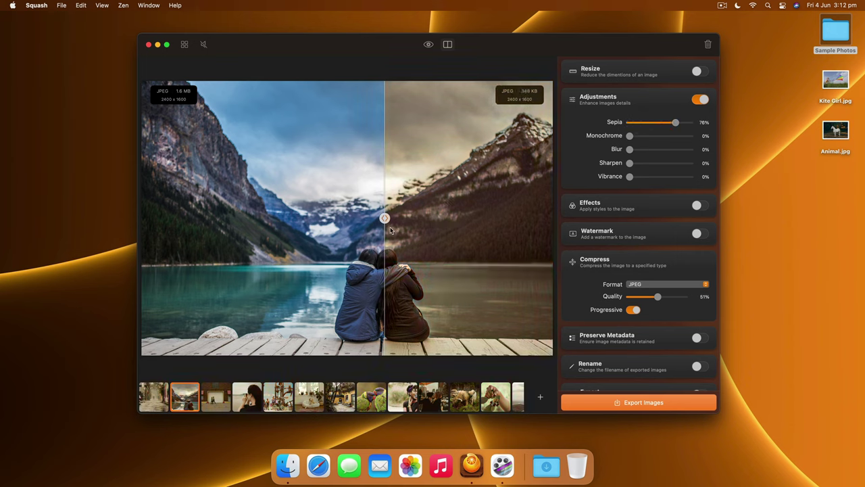
drag(384, 218, 310, 222)
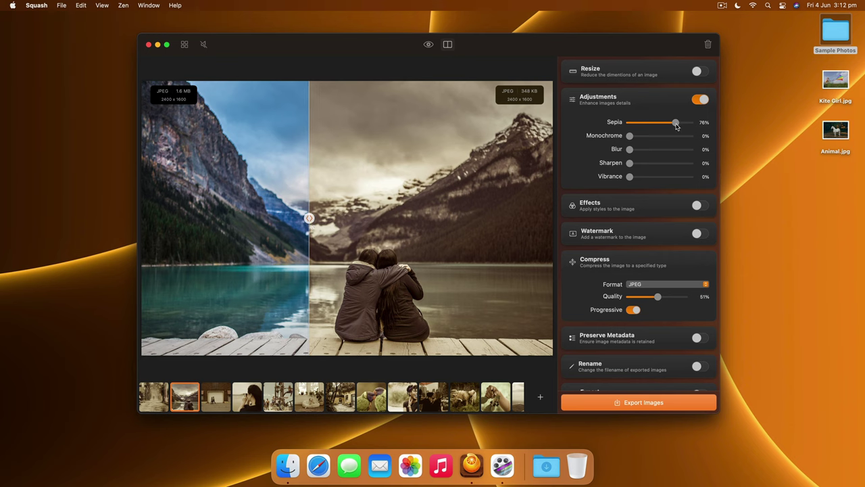
mouse_move(676, 124)
mouse_down()
mouse_move(662, 124)
mouse_move(690, 123)
mouse_up()
Step: Replace the sepia with 95% Monochrome and 25% Blur, and try 55% Blur without Monochrome
mouse_move(689, 122)
mouse_down()
mouse_move(618, 124)
mouse_move(688, 136)
mouse_up()
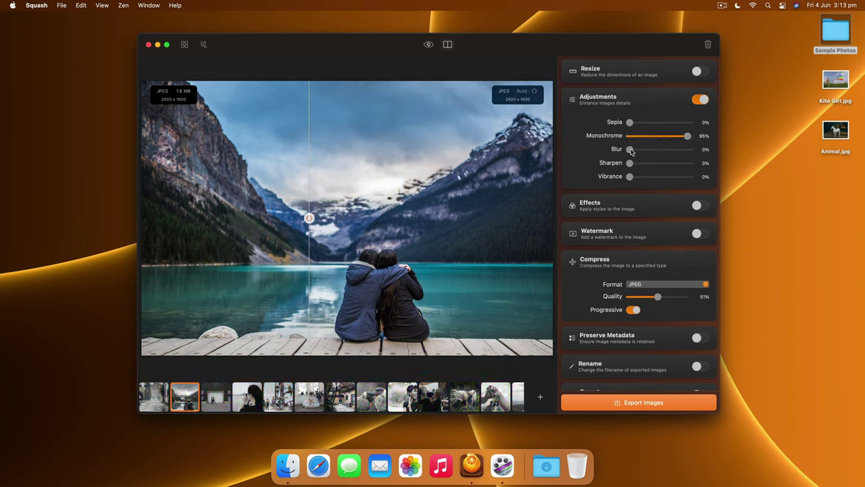
drag(630, 150, 654, 150)
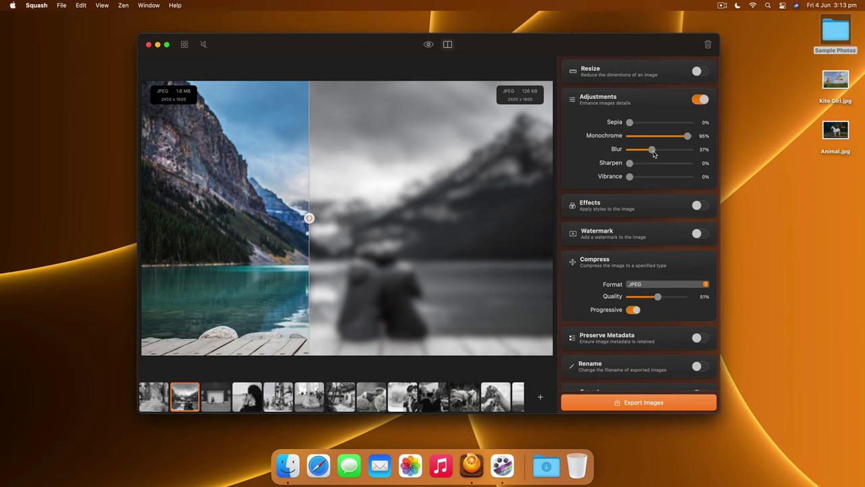
drag(654, 154, 646, 155)
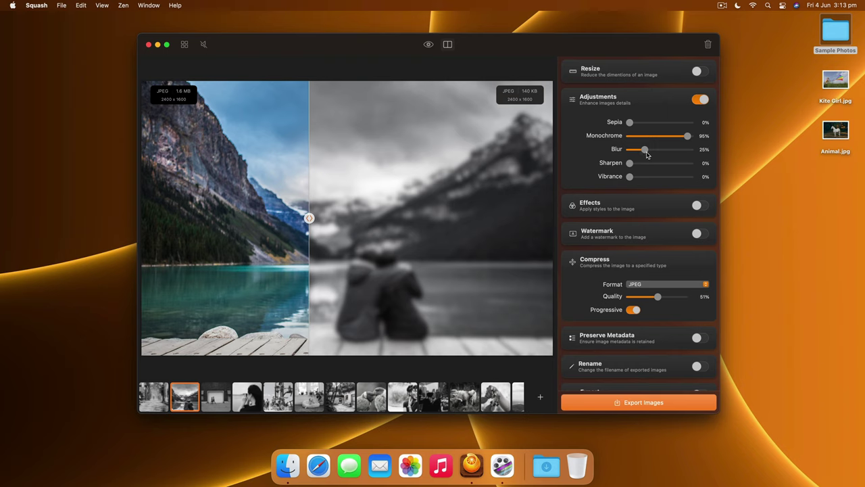
mouse_move(689, 135)
mouse_down()
mouse_move(628, 137)
mouse_move(629, 150)
mouse_move(680, 149)
mouse_up()
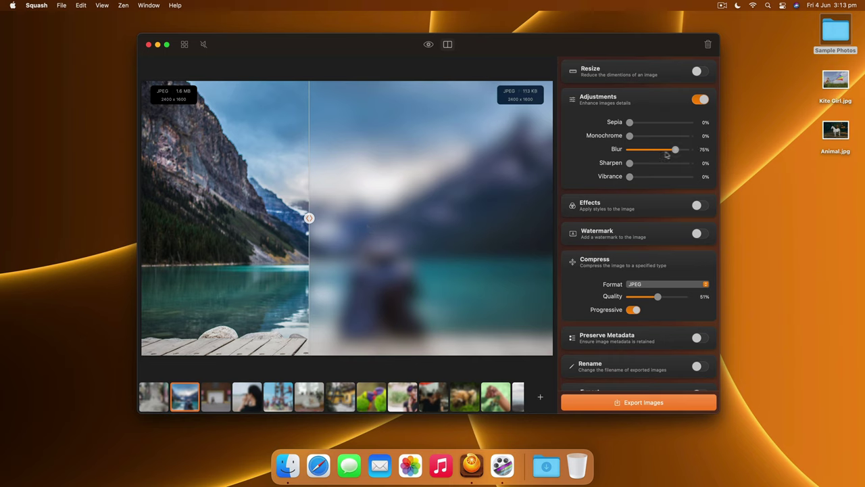
mouse_move(668, 154)
mouse_down()
mouse_move(647, 153)
mouse_move(666, 154)
mouse_up()
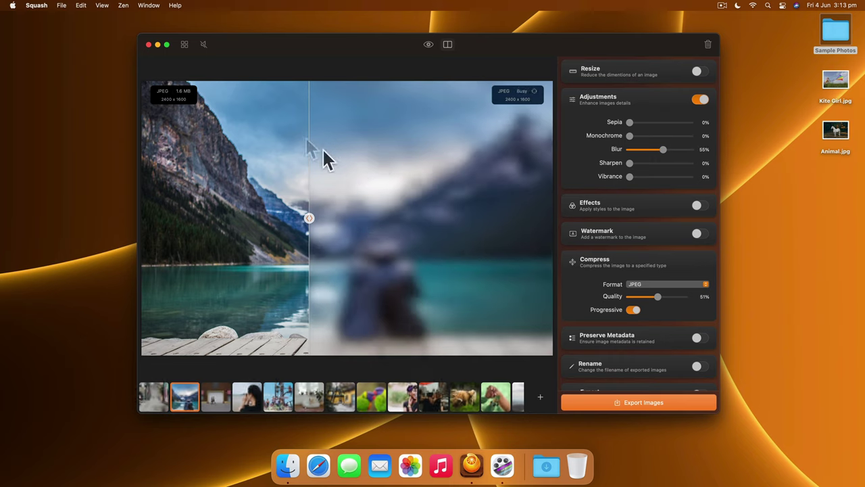
Step: Switch to the photo grid and examine the blur effect across all the photos
click(185, 44)
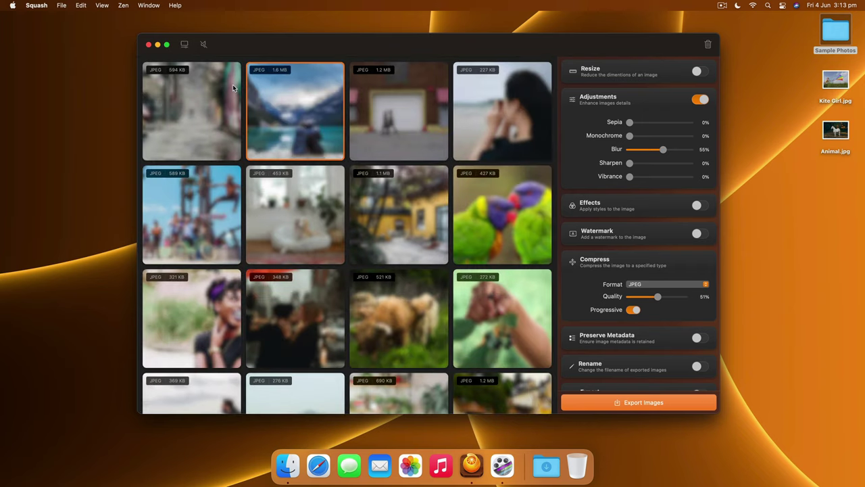
scroll(338, 216, down, 5)
scroll(355, 227, up, 3)
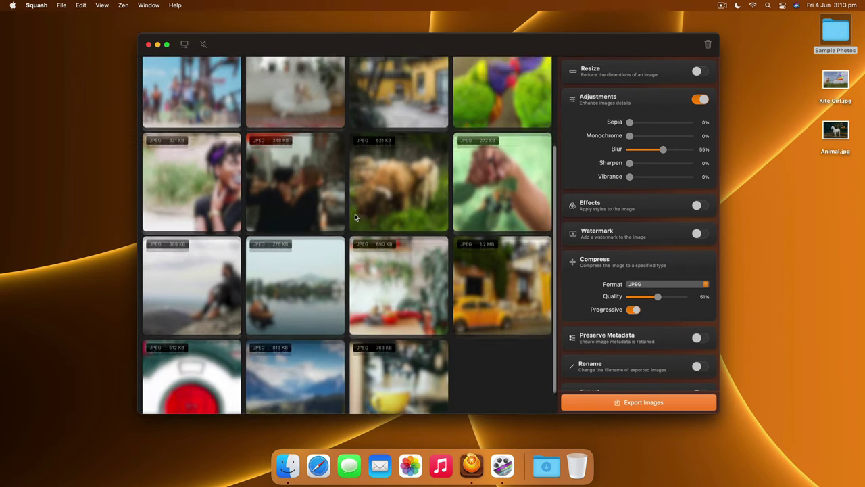
scroll(361, 232, up, 2)
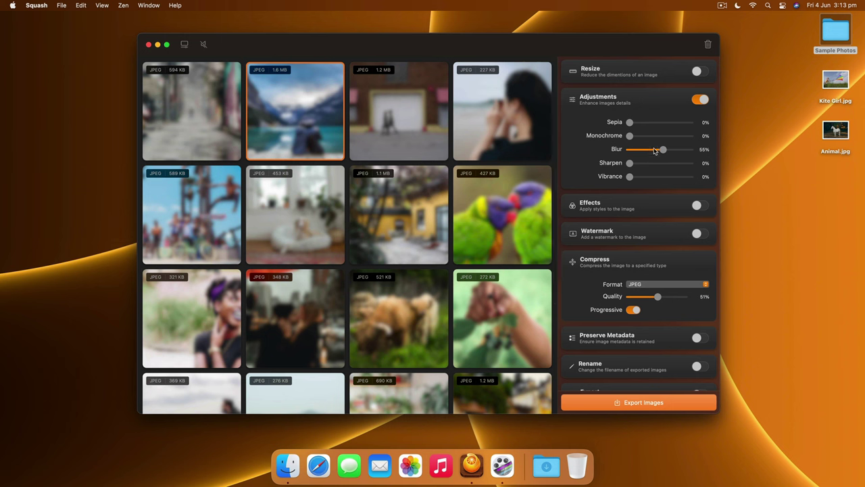
Step: Reset Blur to 0%, raise it to 100%, and review the effect on the whole photo grid
drag(663, 150, 629, 149)
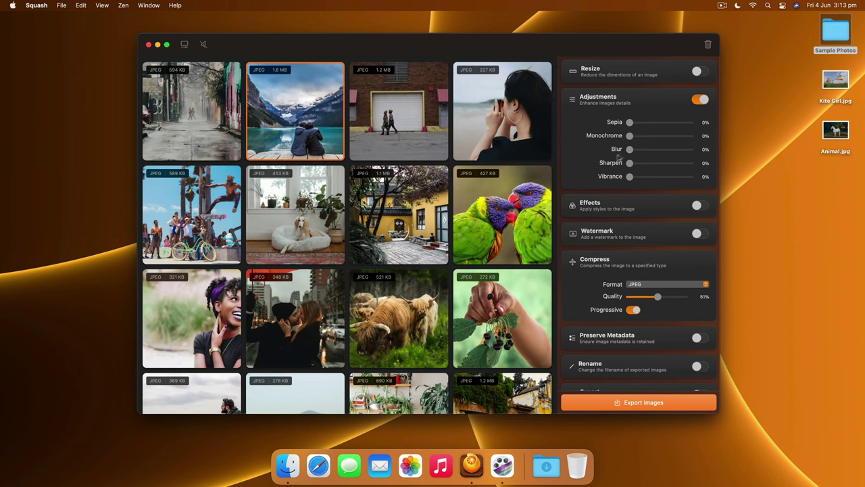
drag(630, 150, 689, 148)
scroll(345, 189, down, 1)
scroll(346, 189, down, 3)
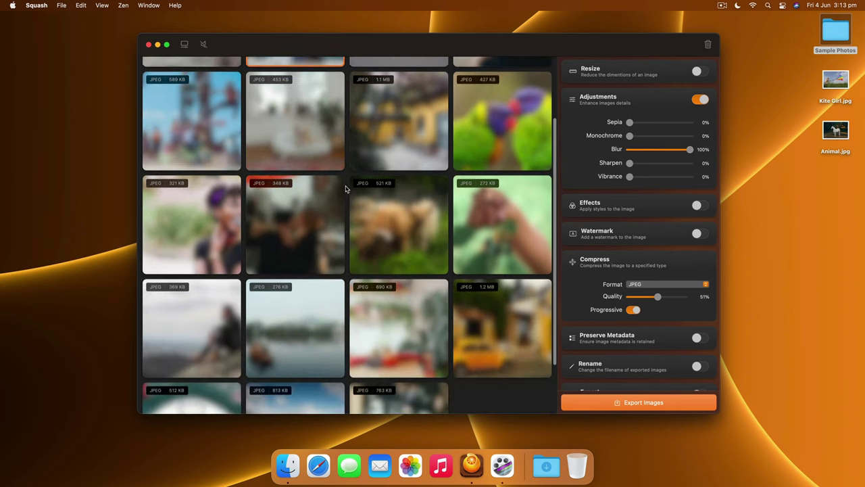
scroll(346, 190, up, 4)
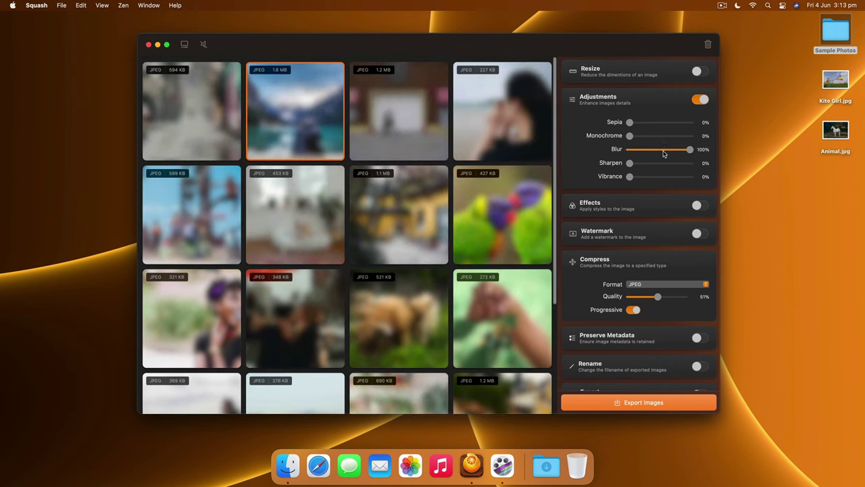
Step: Reduce Blur to 0% and set Monochrome to 83% for all photos
drag(689, 149, 642, 150)
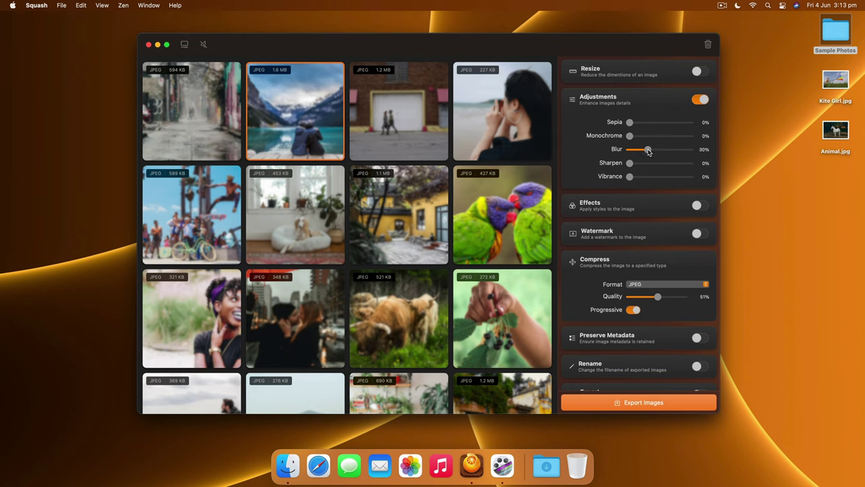
drag(647, 152, 682, 140)
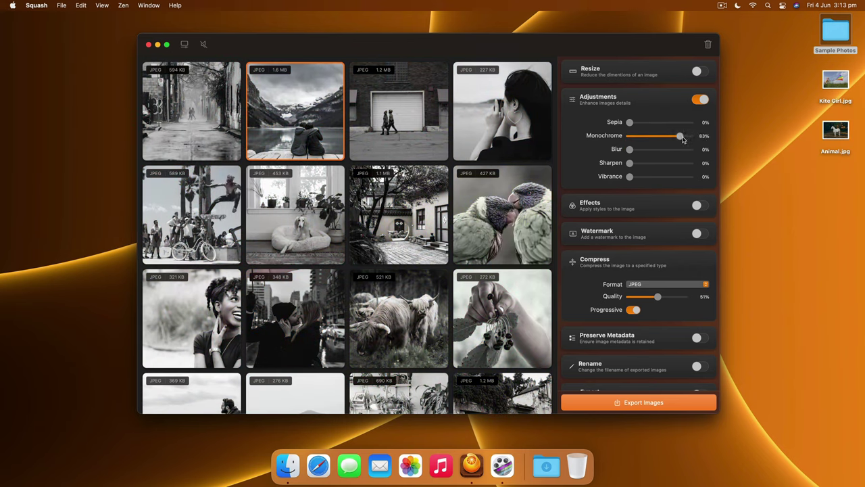
Step: Open the lake photo in the before/after comparison and inspect the monochrome result on the courtyard and umbrella couple photos
double_click(323, 124)
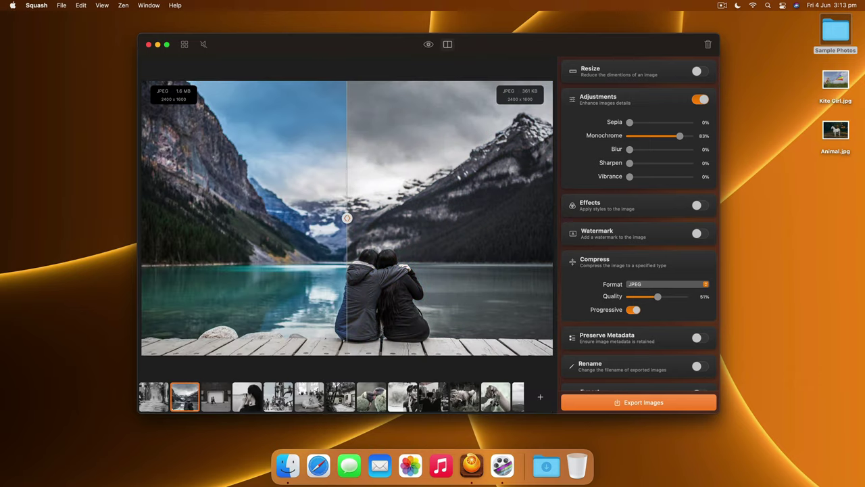
click(320, 406)
click(341, 398)
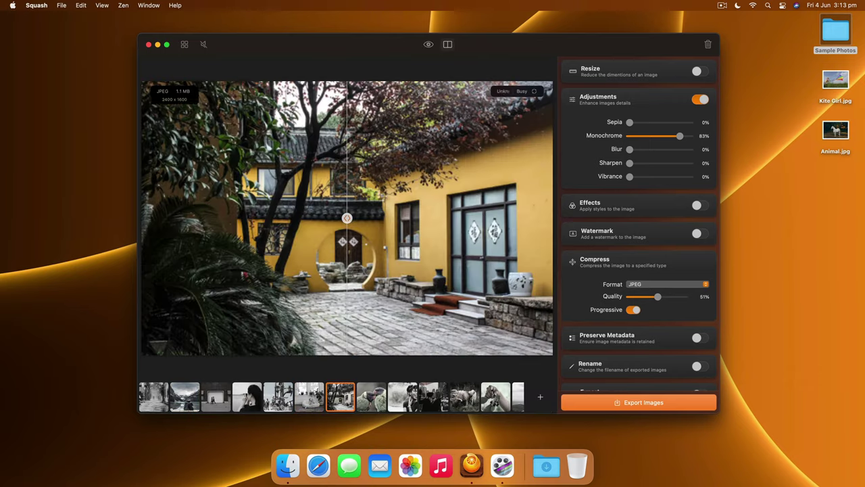
click(422, 402)
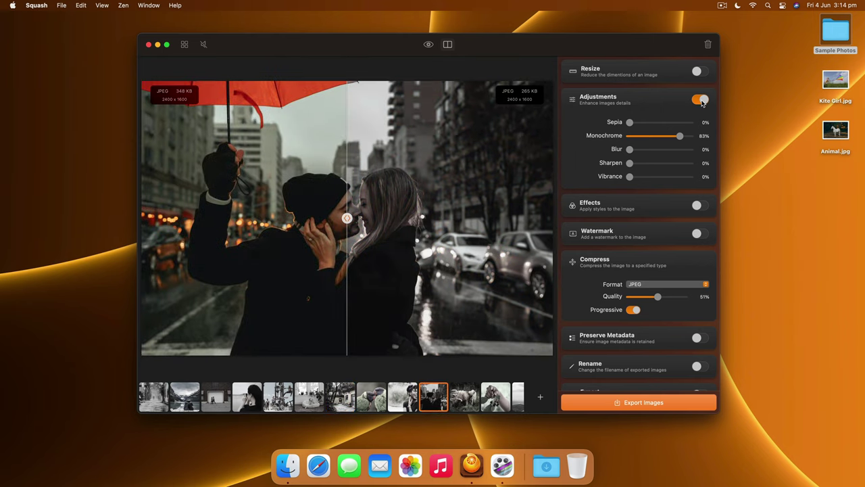
Step: Turn off Adjustments and compare the umbrella couple and the portrait with the purple headband against their originals
click(701, 100)
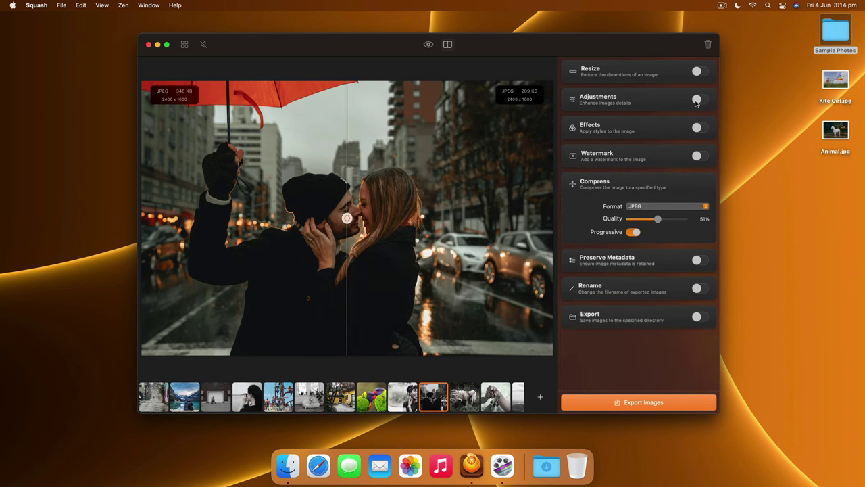
mouse_move(348, 218)
mouse_down()
mouse_move(541, 217)
mouse_move(360, 218)
mouse_up()
click(401, 399)
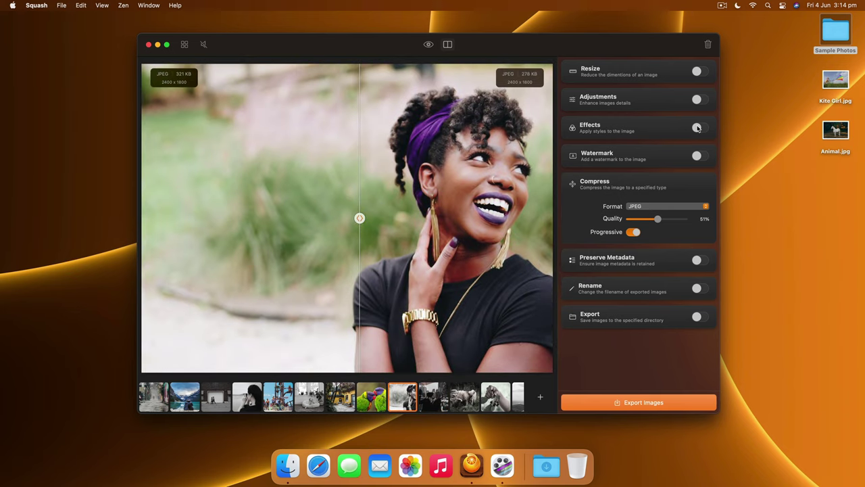
Step: Turn on Effects, apply Denim Wash, and compare it with the original on the lake photo
click(698, 128)
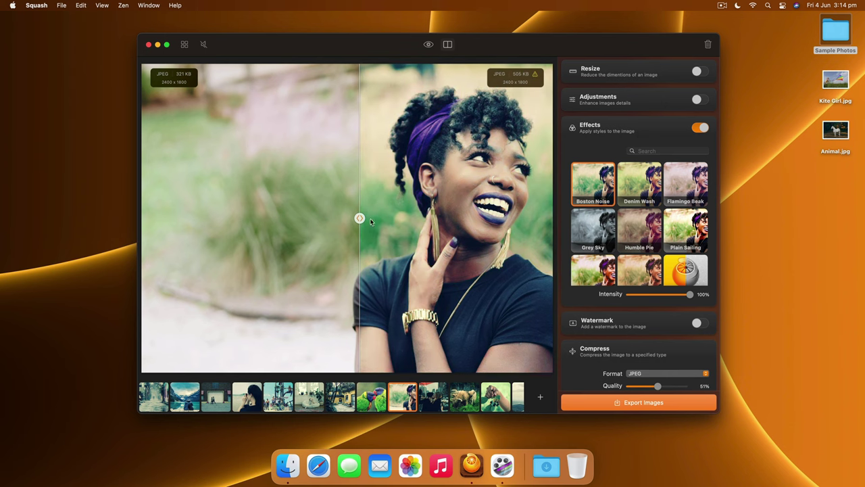
scroll(576, 234, down, 5)
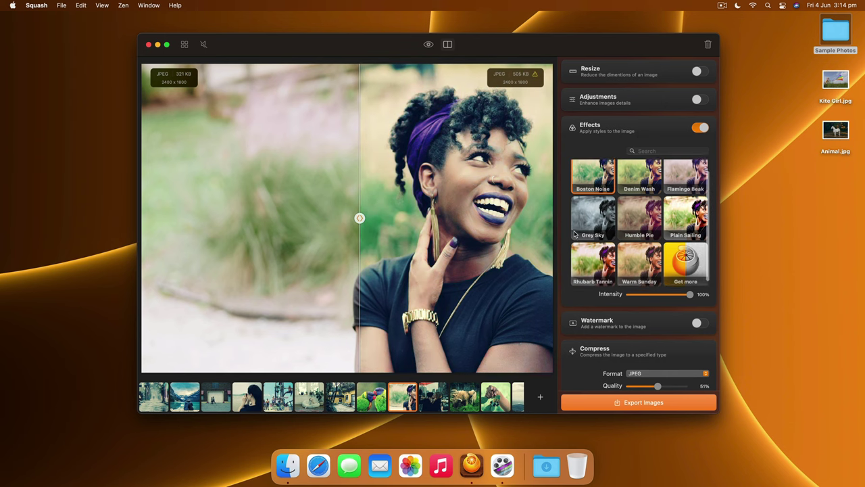
scroll(576, 235, up, 5)
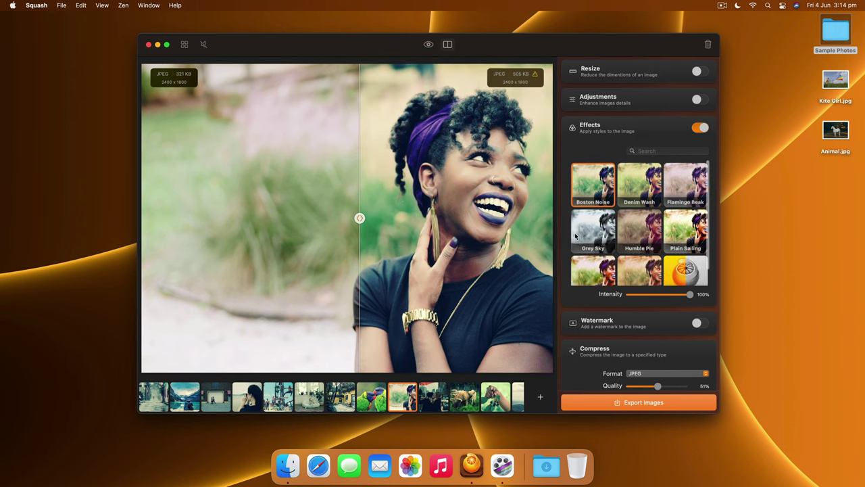
click(639, 184)
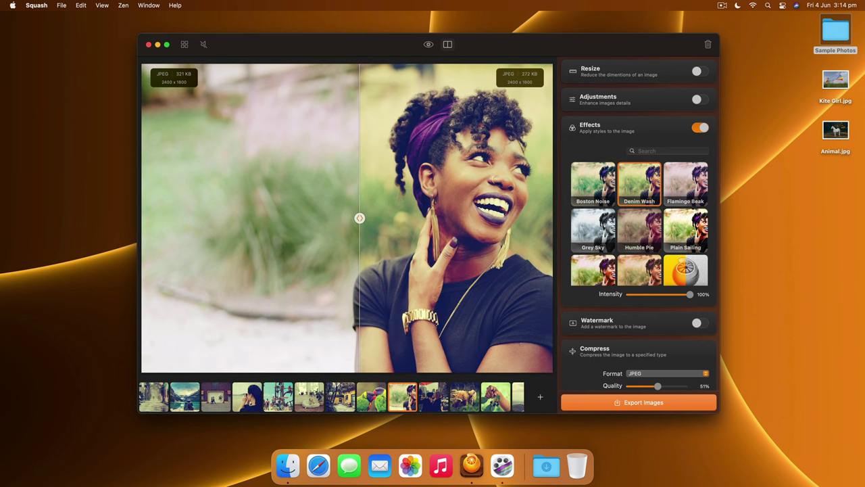
click(197, 398)
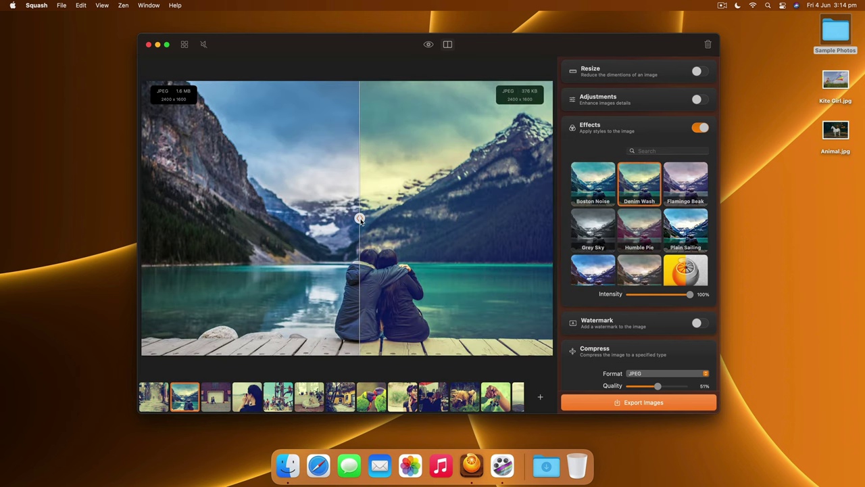
drag(443, 218, 254, 230)
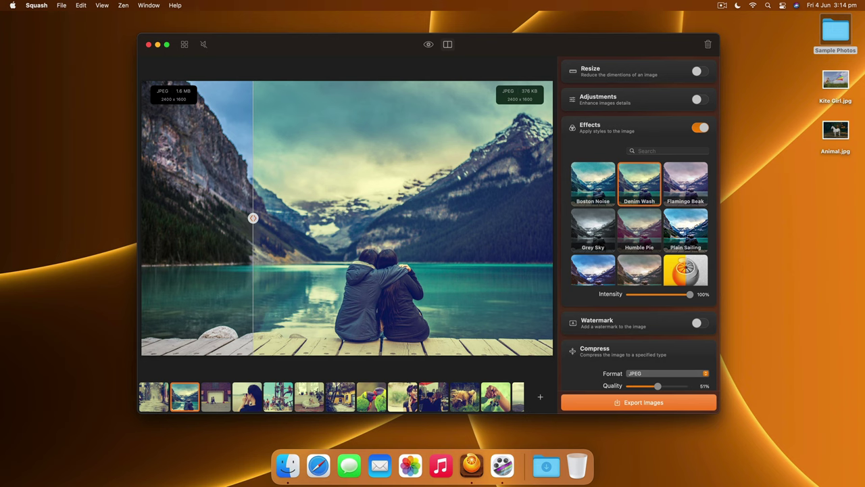
Step: Try the Grey Sky and Humble Pie effects on the lake photo, and view Humble Pie on the skateboarder photo
click(588, 221)
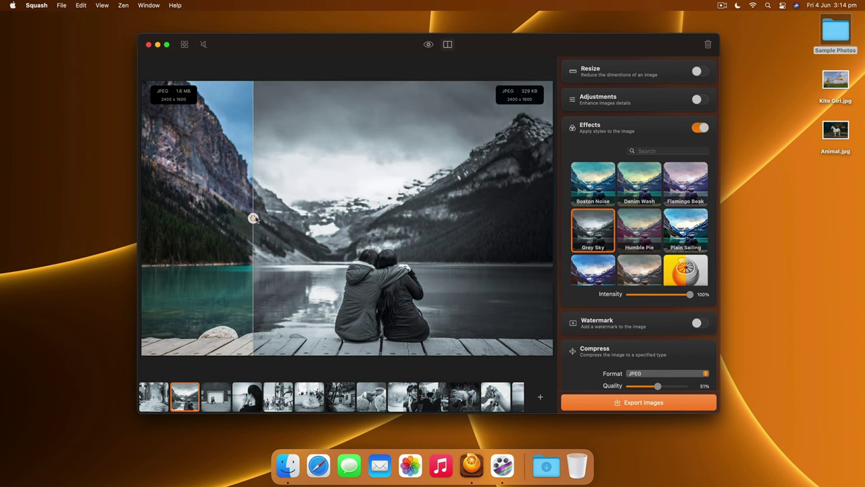
drag(253, 218, 325, 219)
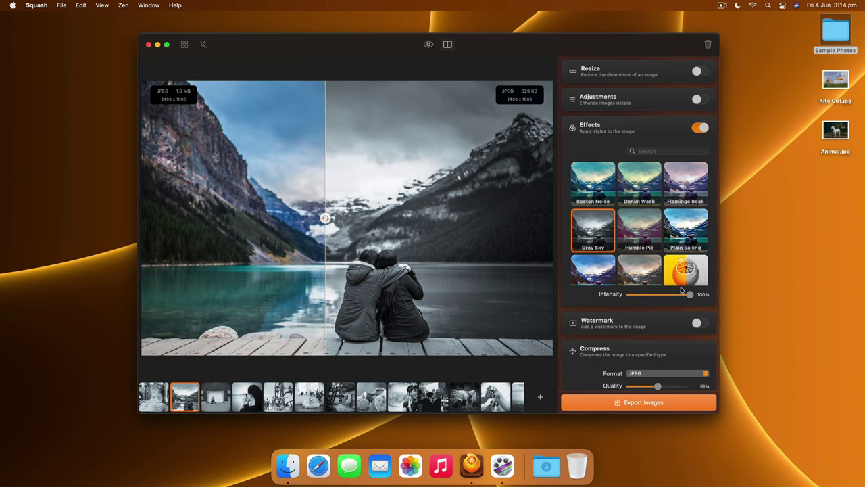
click(651, 230)
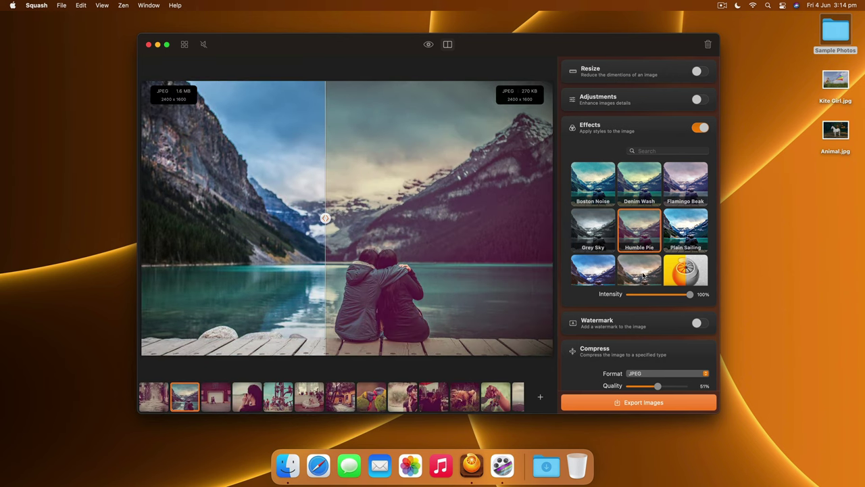
drag(326, 221, 248, 228)
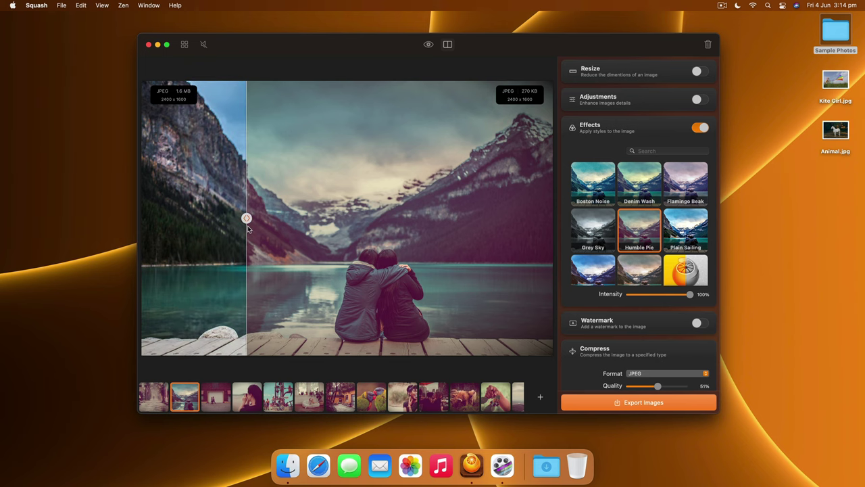
click(281, 396)
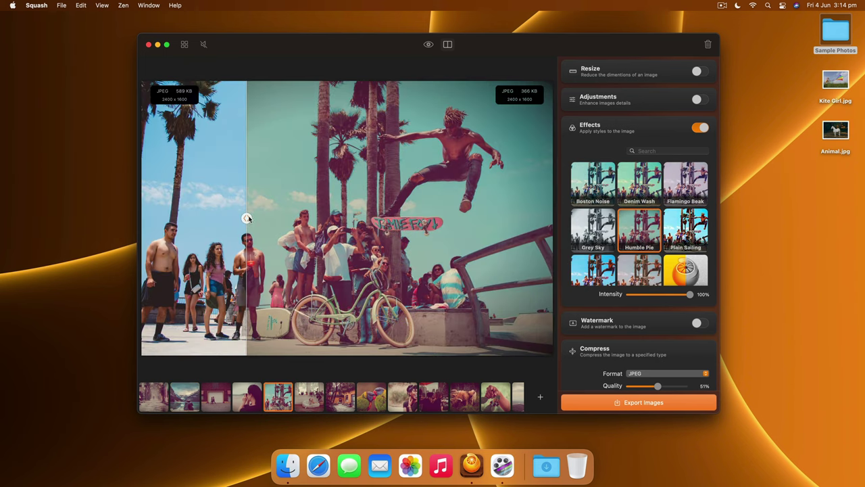
Step: Lower the Humble Pie intensity to 23%, show all photos in the grid, and raise the intensity to 100%
drag(690, 294, 646, 300)
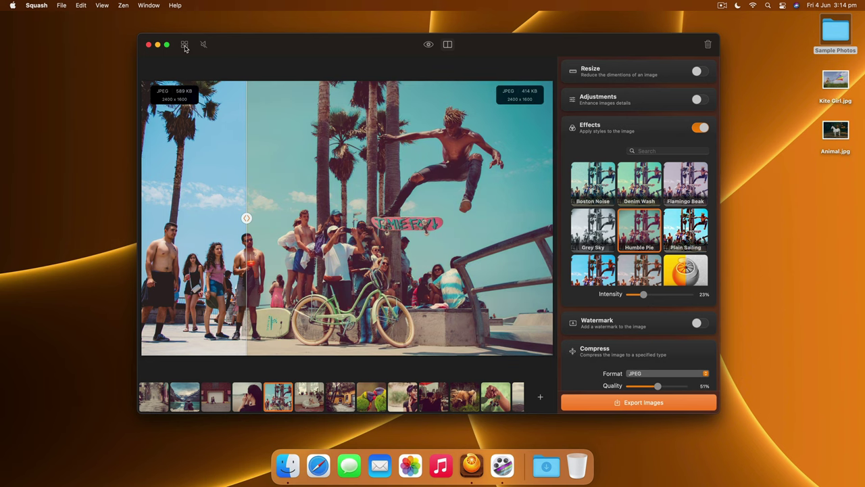
click(184, 45)
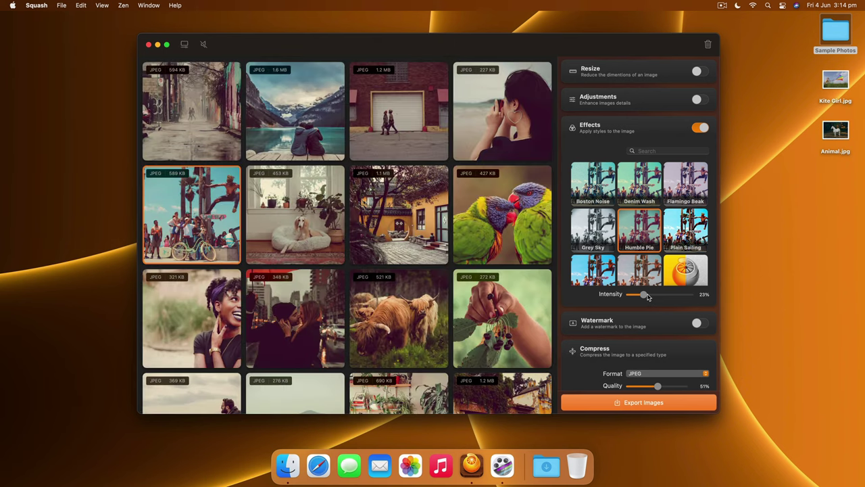
drag(646, 298, 691, 297)
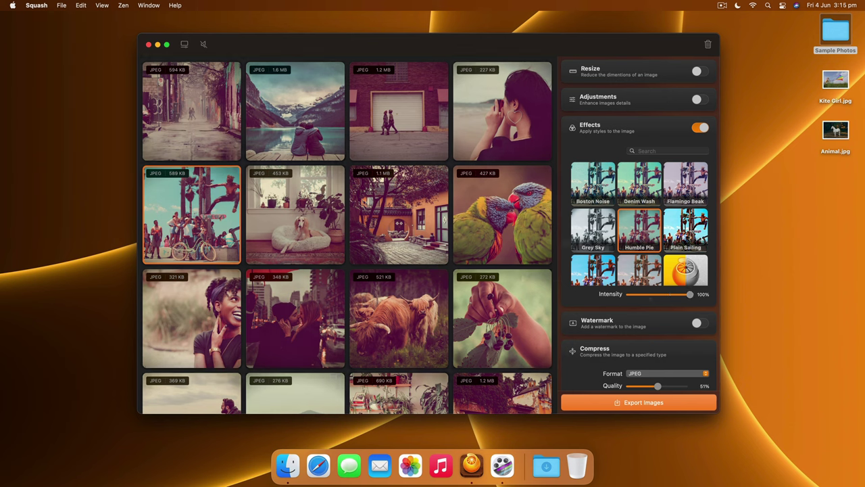
Step: Apply the Rhubarb Tannin effect to the photo grid and replace it with Denim Wash
click(594, 271)
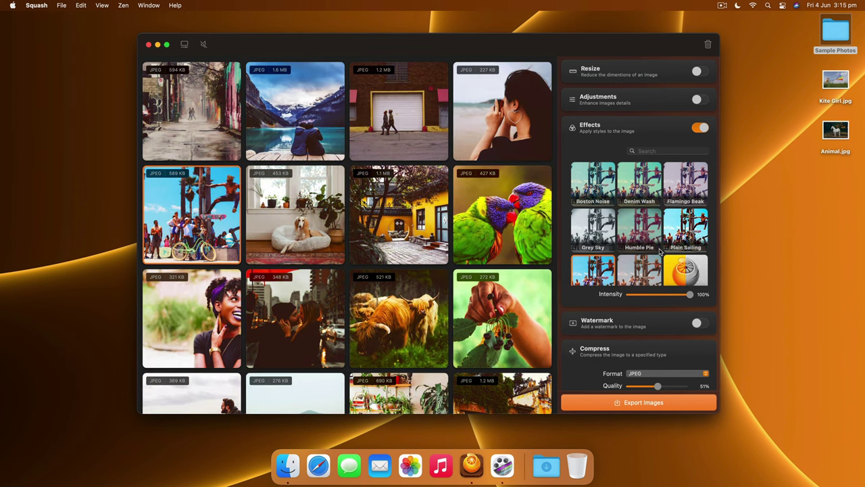
click(649, 195)
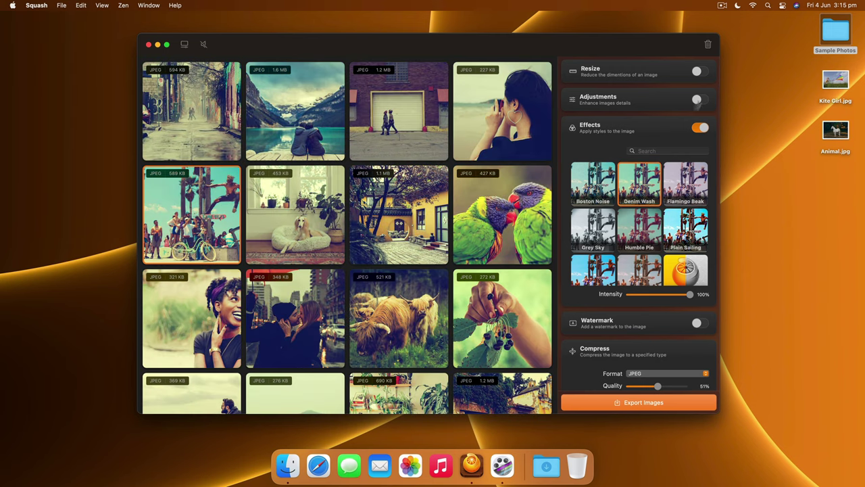
Step: Turn on Adjustments, set Monochrome to 0%, try 70% Sharpen and reset it, and set Sepia to 30%
click(701, 98)
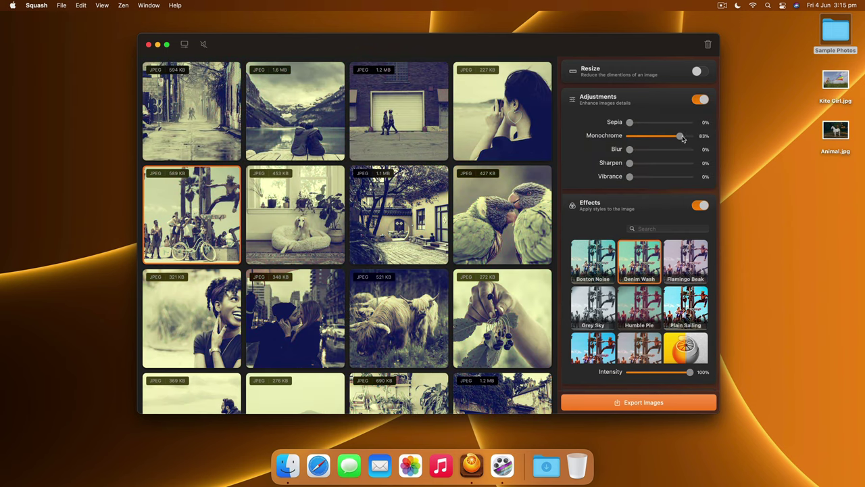
drag(681, 136, 672, 165)
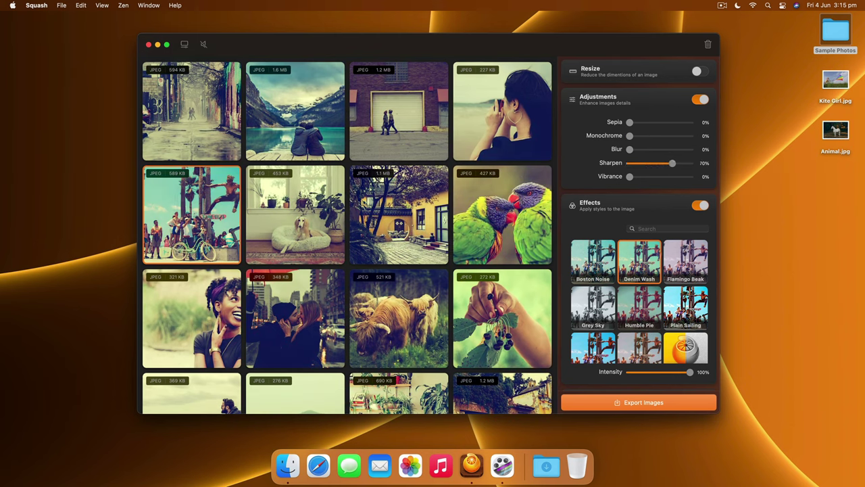
drag(671, 165, 629, 164)
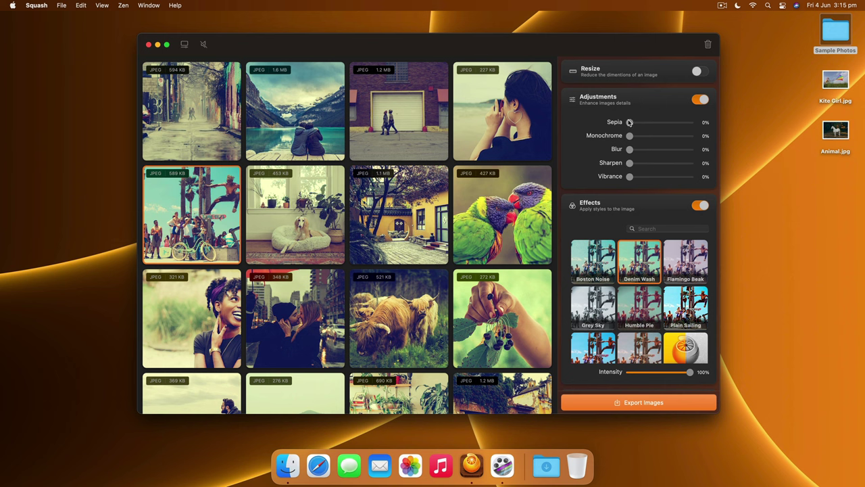
drag(630, 122, 647, 124)
Step: Try resizing to a 1200-pixel width, check the lake, portrait and umbrella photos, and turn off Resize and Adjustments
click(697, 71)
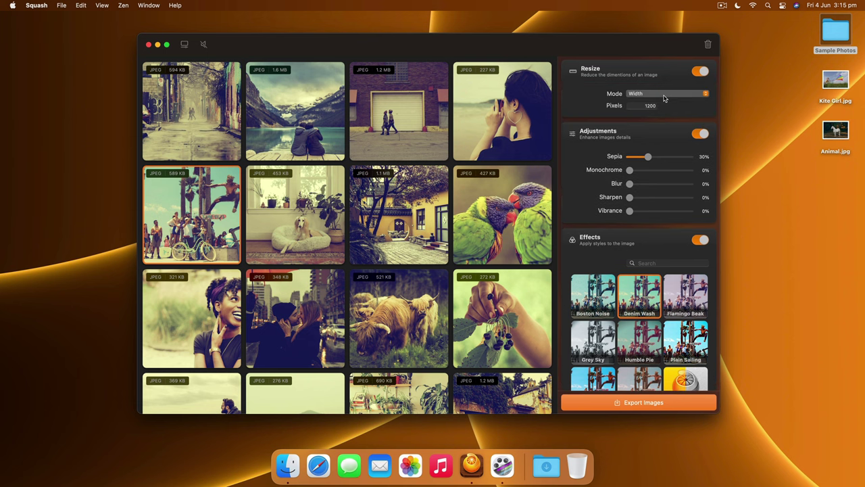
double_click(286, 115)
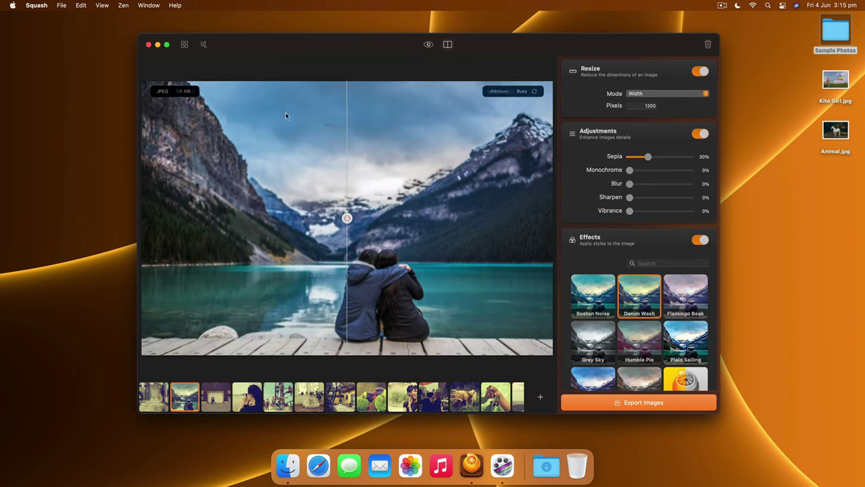
click(415, 397)
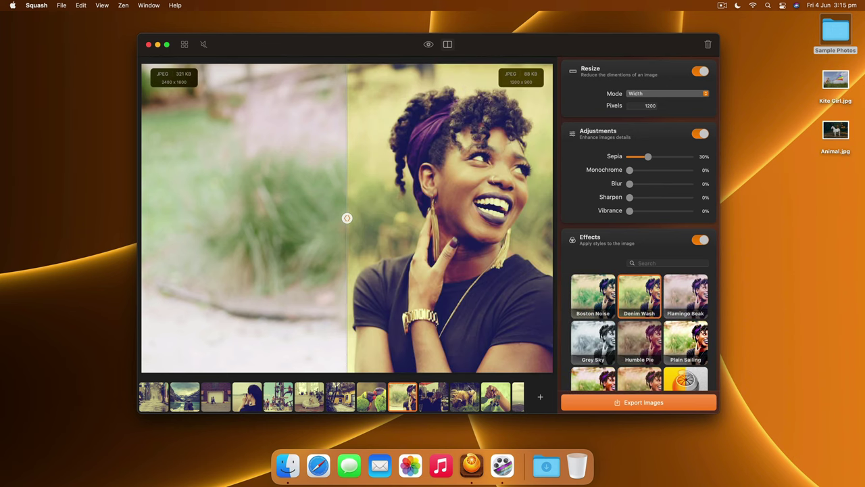
key(Right)
click(700, 71)
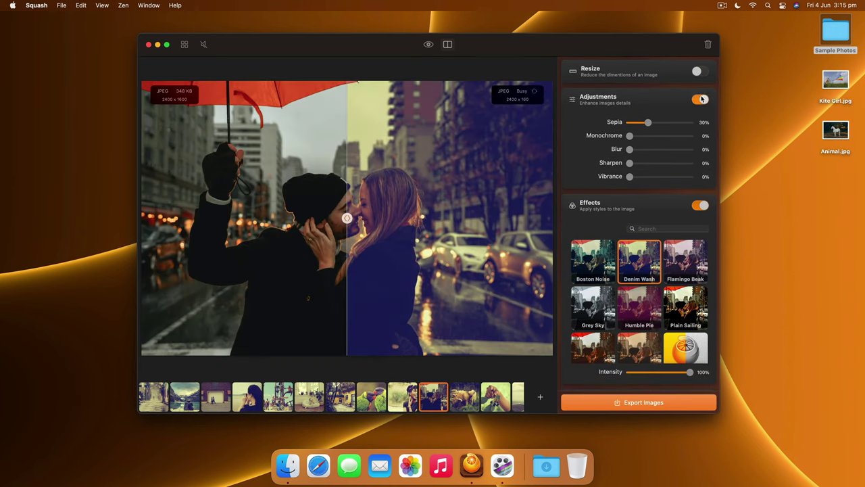
click(700, 99)
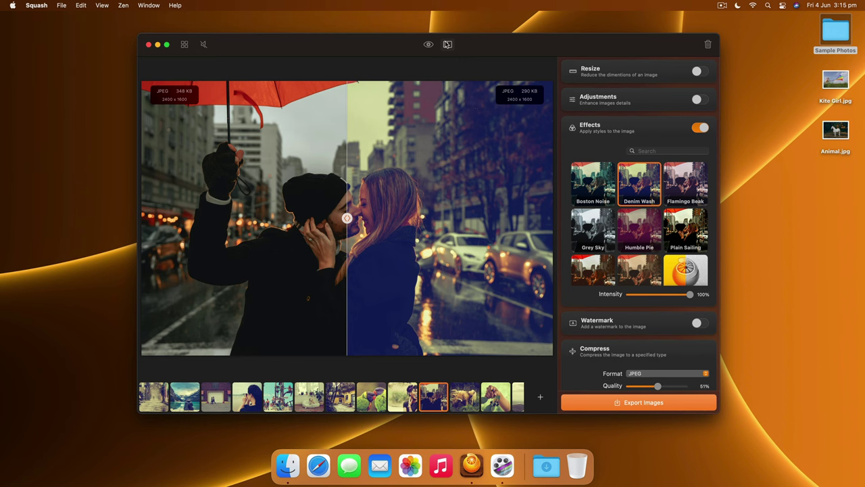
Step: Compare the original and Denim Wash versions of the highland cattle photo with the split divider, and leave the split view
key(Right)
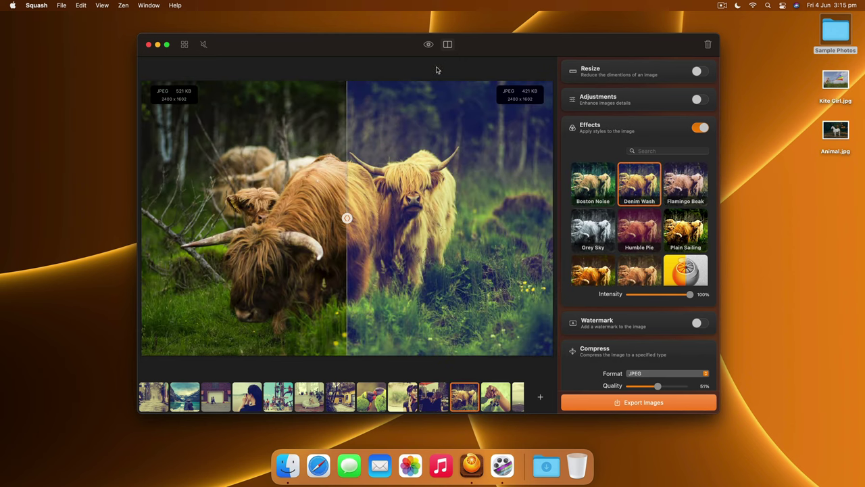
drag(346, 220, 370, 223)
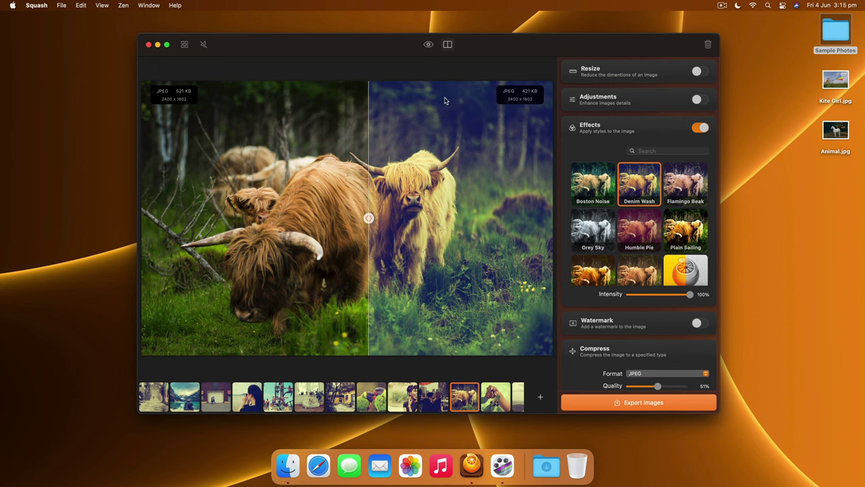
click(447, 45)
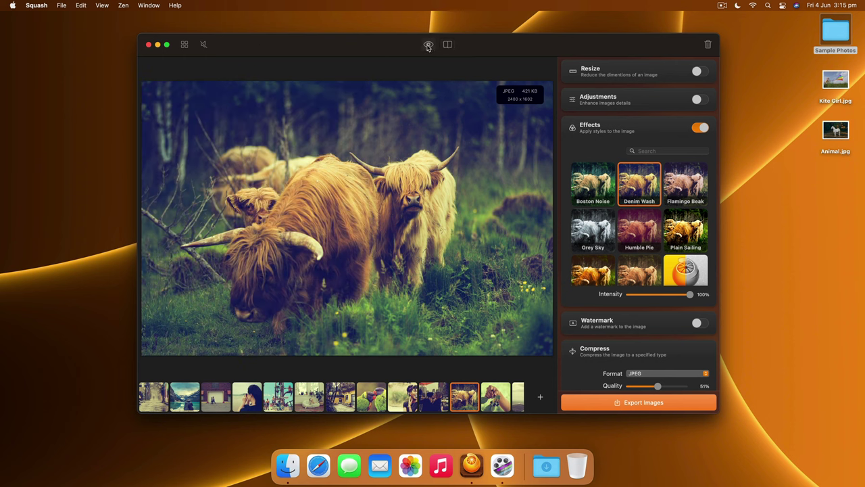
Step: Switch the highland cattle photo repeatedly between its original and processed versions to examine the effect
click(428, 44)
click(428, 45)
click(428, 45)
click(428, 44)
click(428, 44)
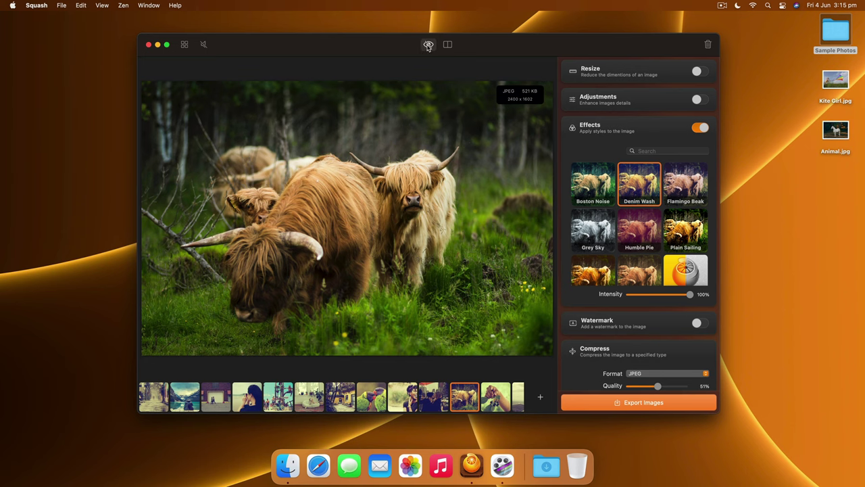
click(428, 44)
click(428, 45)
click(428, 45)
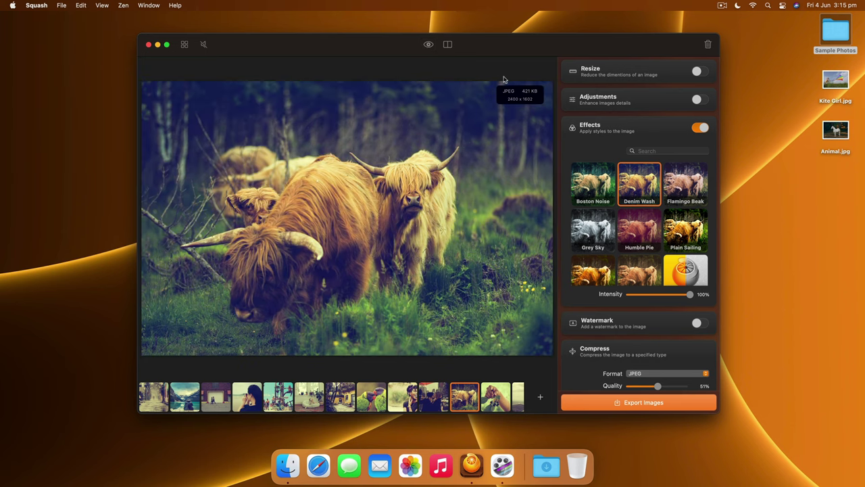
click(428, 44)
click(428, 45)
click(428, 45)
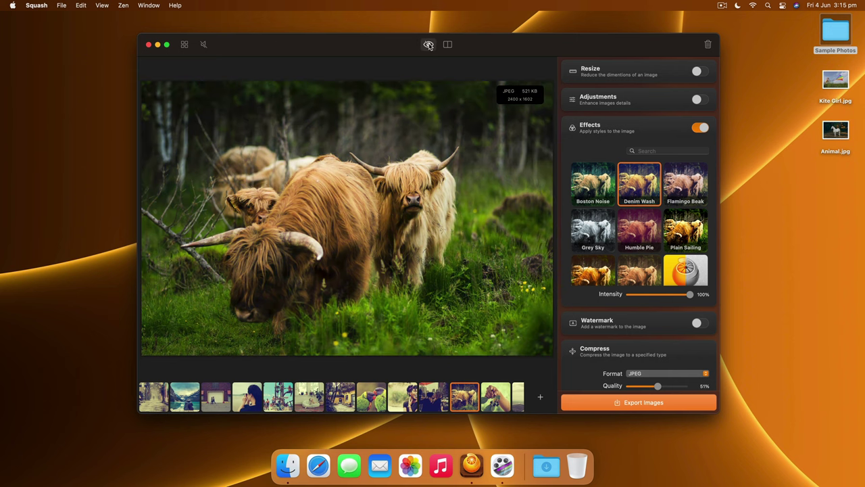
Step: Check the highland cattle photo's Denim Wash look against the unprocessed image a few more times
click(428, 45)
click(428, 45)
click(428, 45)
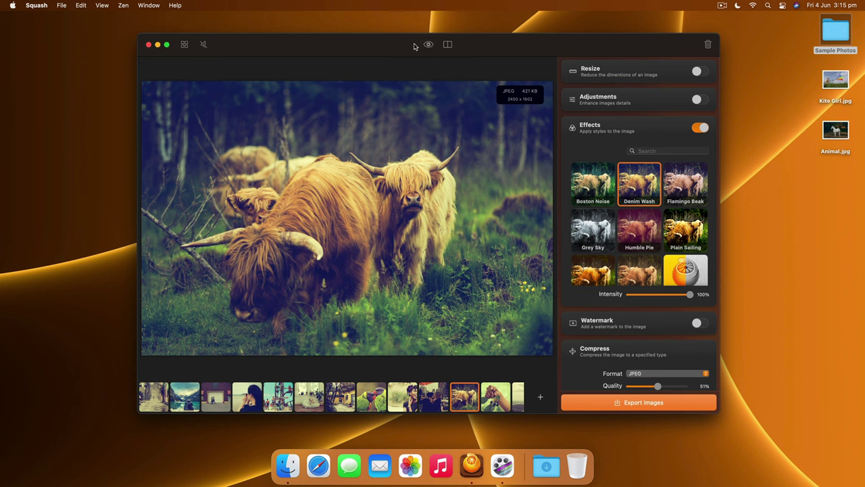
click(428, 44)
click(427, 45)
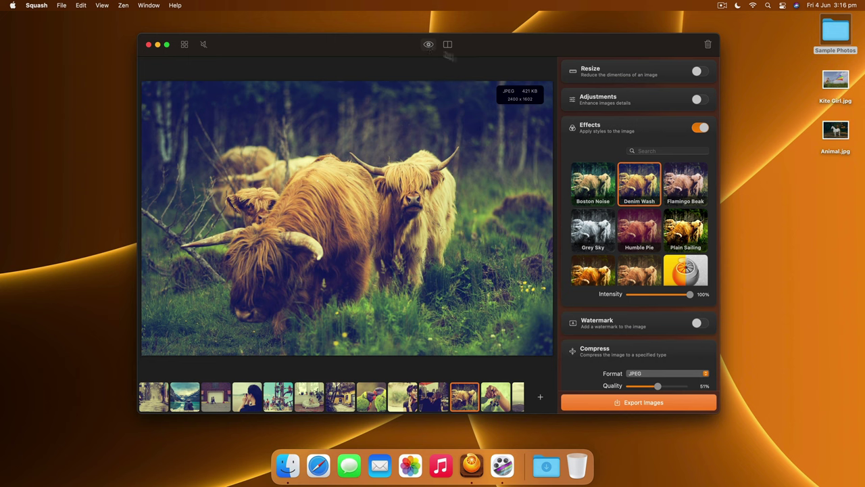
Step: Apply the Humble Pie effect and compare the cattle photo with its original in the toggle preview and split view
click(635, 228)
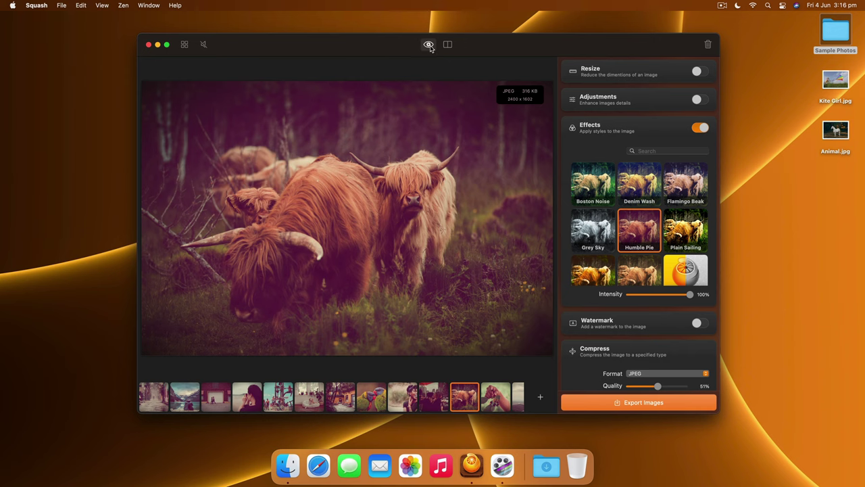
click(428, 46)
click(429, 45)
click(428, 45)
click(429, 46)
click(447, 44)
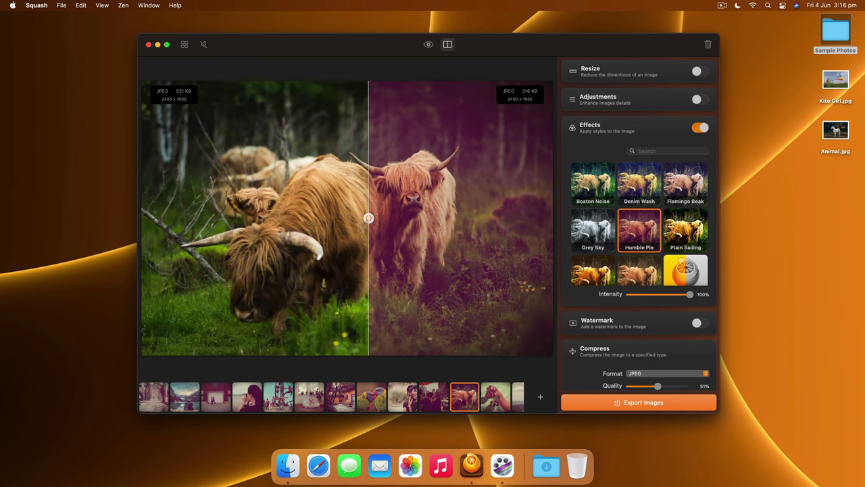
mouse_move(368, 232)
mouse_down()
mouse_move(359, 234)
mouse_move(456, 233)
mouse_move(372, 233)
mouse_up()
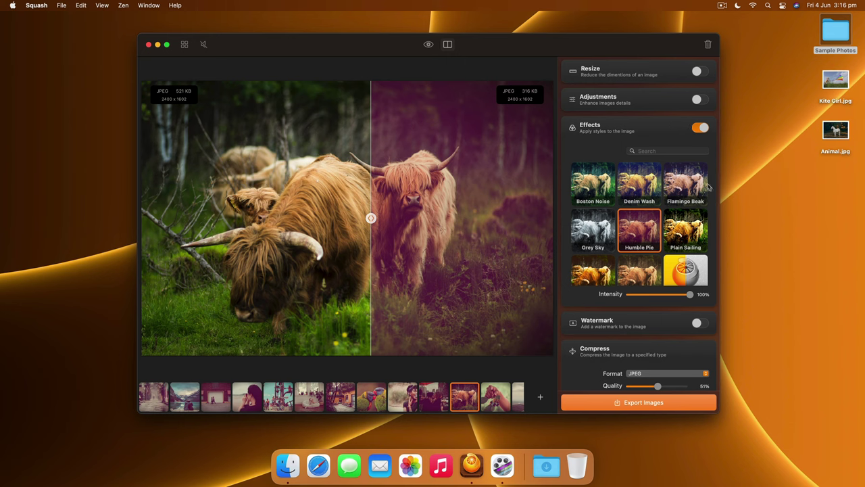
Step: Turn on the bottom-right Squashed watermark and set its size to 16%, offset to 7% and opacity to 11%
scroll(631, 316, down, 2)
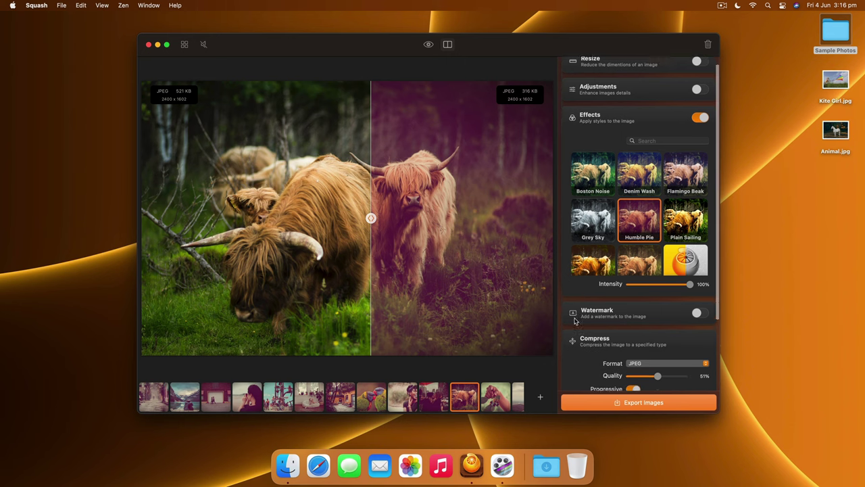
click(697, 308)
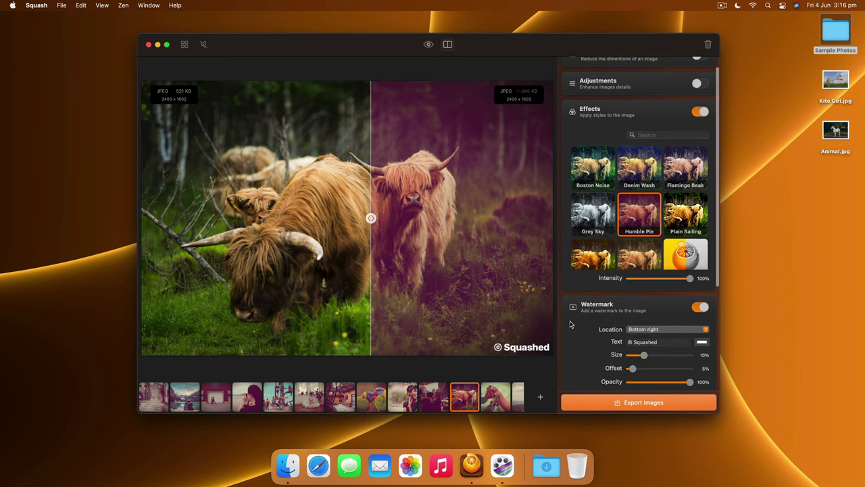
scroll(570, 322, down, 3)
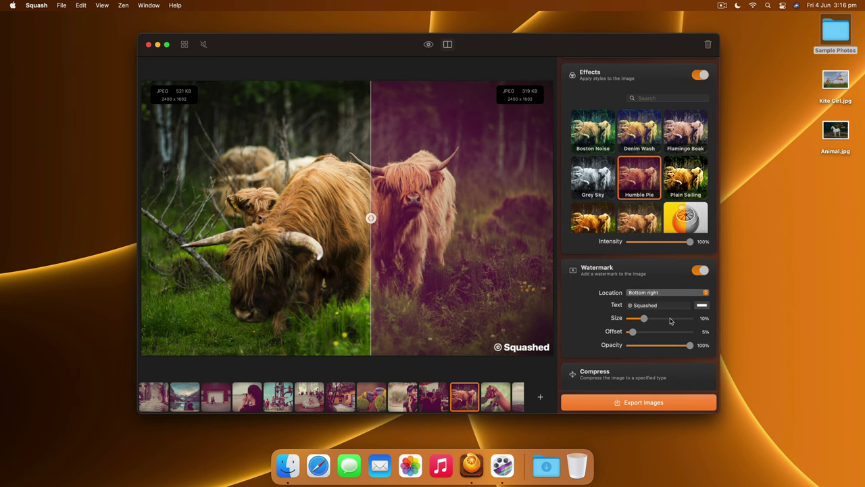
drag(645, 319, 669, 322)
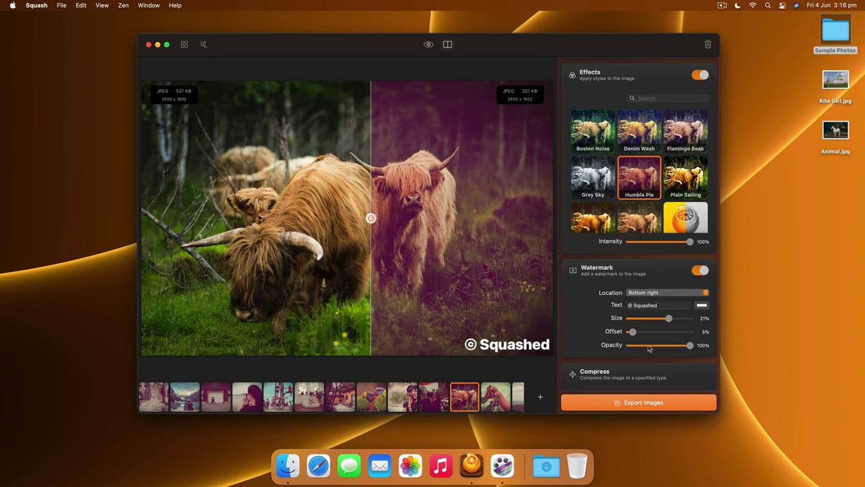
drag(690, 345, 629, 350)
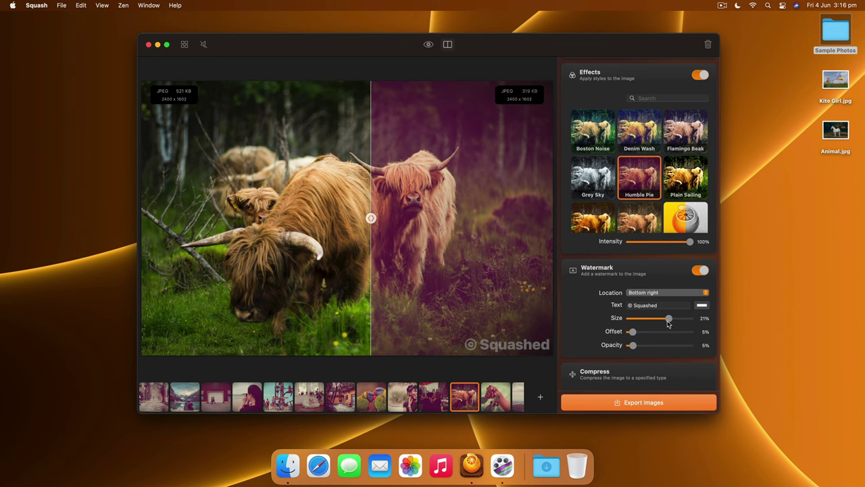
drag(669, 318, 636, 349)
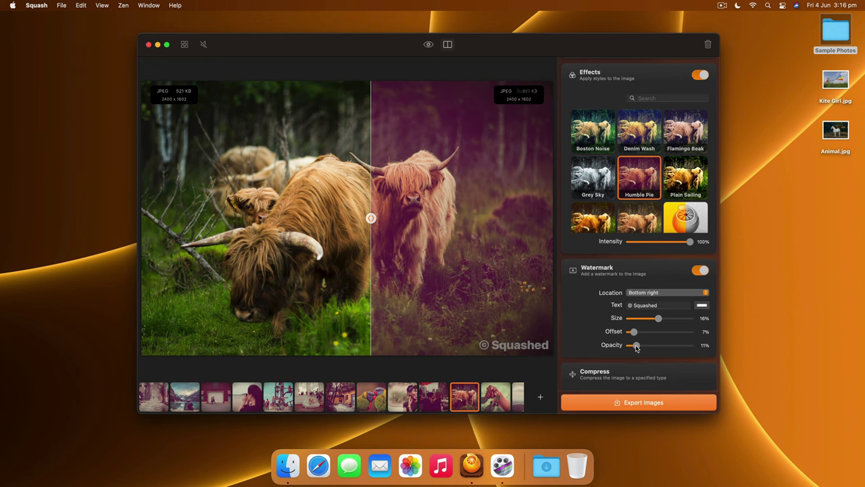
Step: Check the watermark and effect on the cherries and parrots photos, adjusting the split divider on the parrots
click(487, 406)
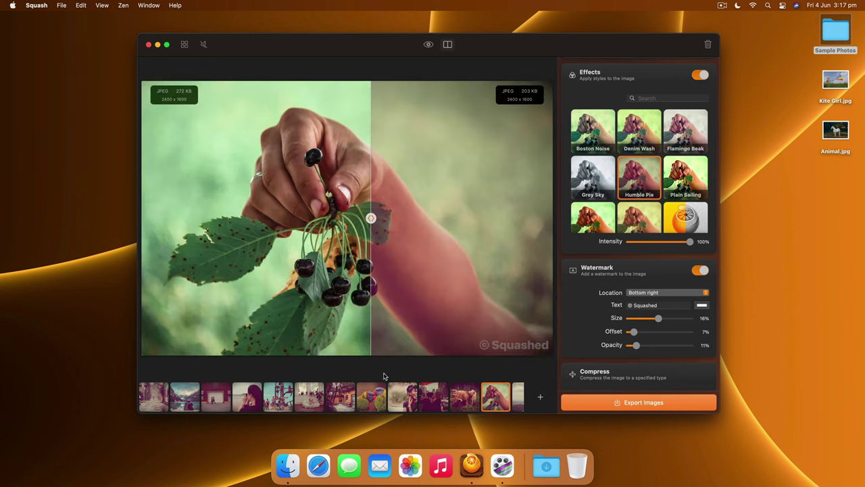
click(382, 397)
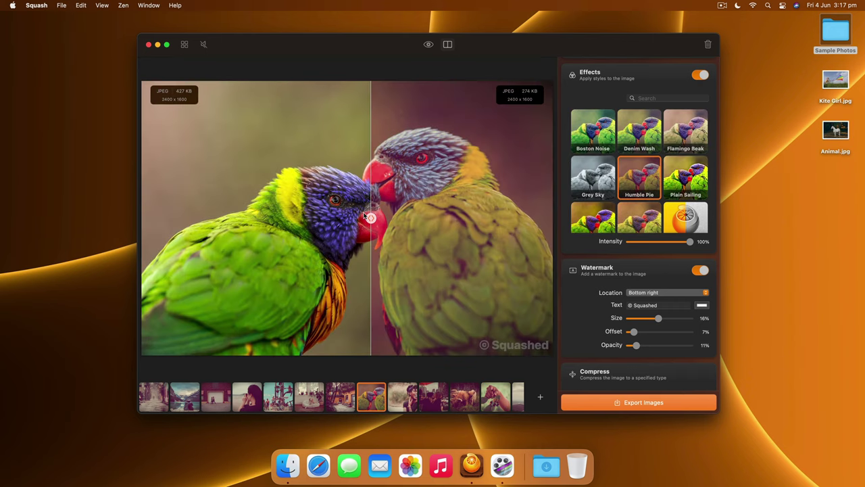
mouse_move(371, 217)
mouse_down()
mouse_move(553, 218)
mouse_move(204, 218)
mouse_move(374, 217)
mouse_up()
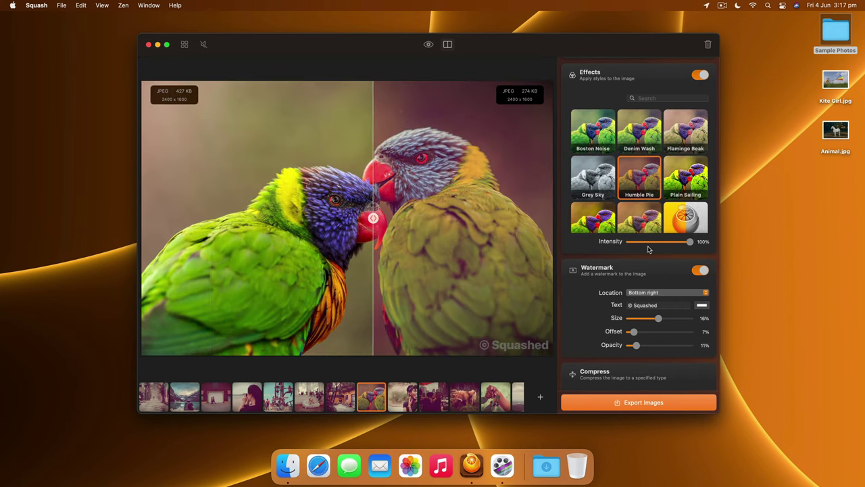
Step: Review the watermark location choices without changing the position, and turn off the watermark
click(668, 292)
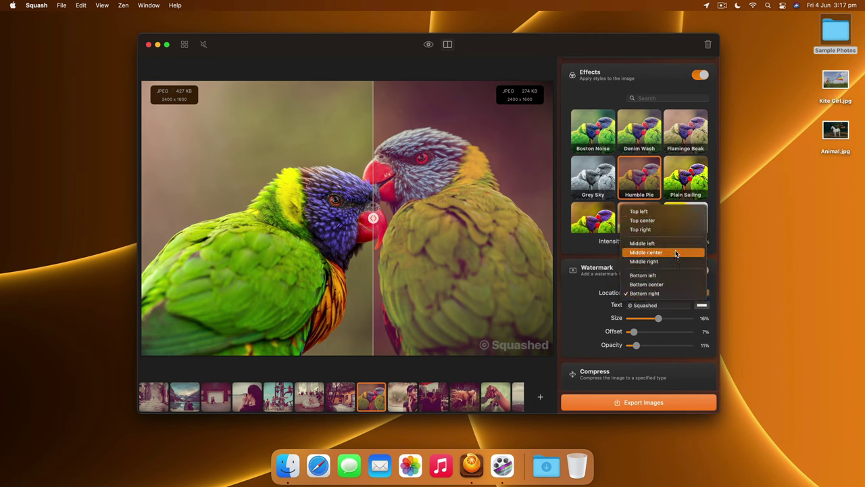
click(560, 254)
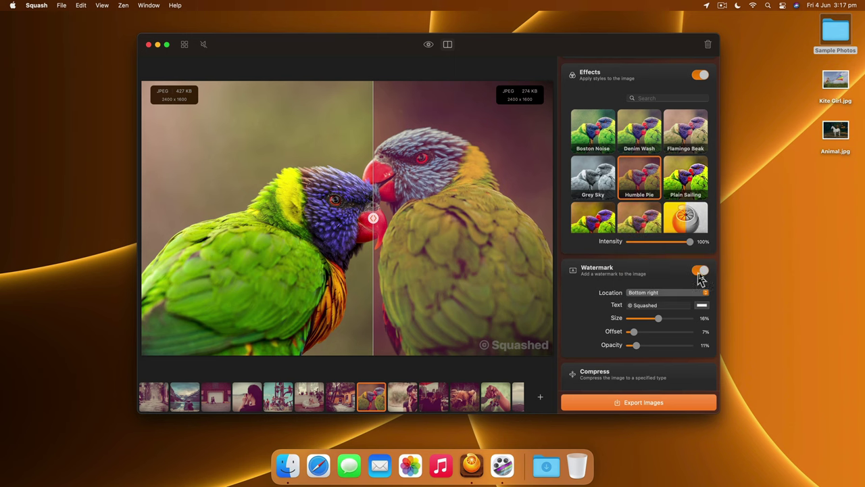
click(701, 271)
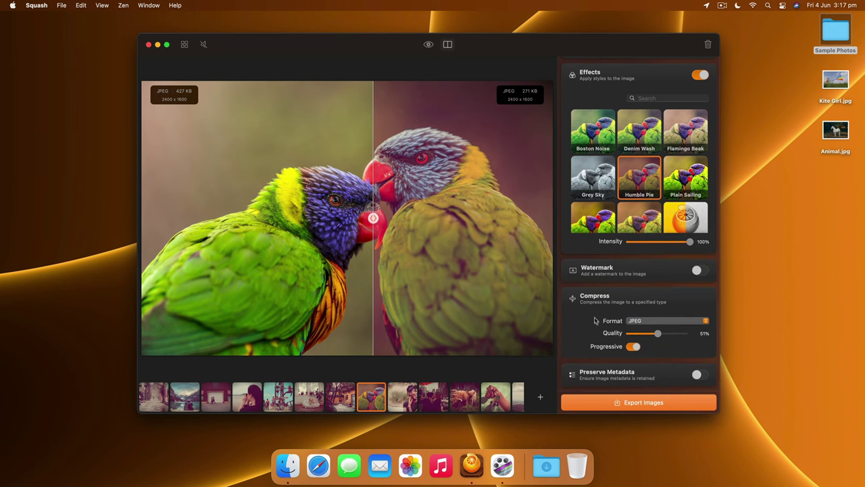
Step: Review the available compression formats and keep JPEG as the output format
scroll(589, 332, down, 3)
click(657, 266)
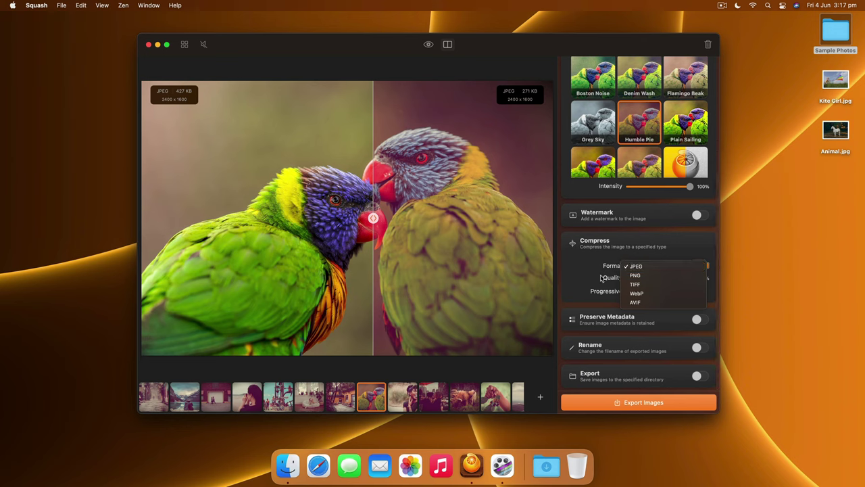
click(639, 267)
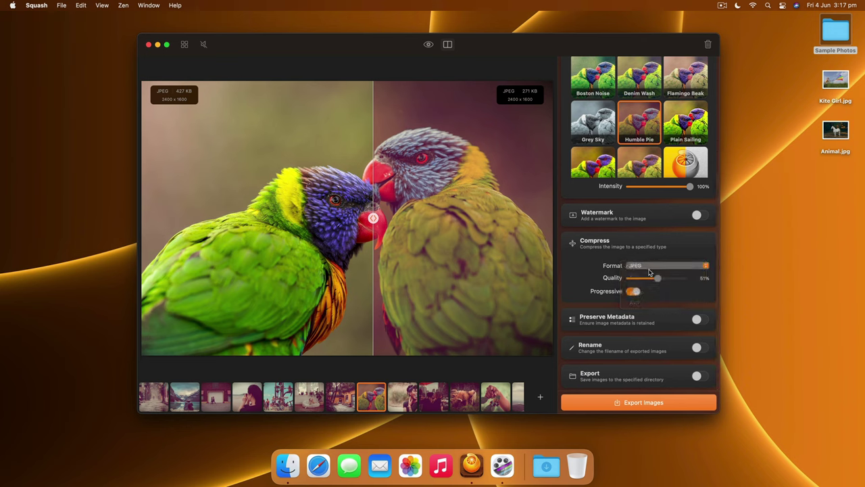
Step: Try Preserve Metadata with its GPS Location and Camera Model options, and turn it off
click(699, 320)
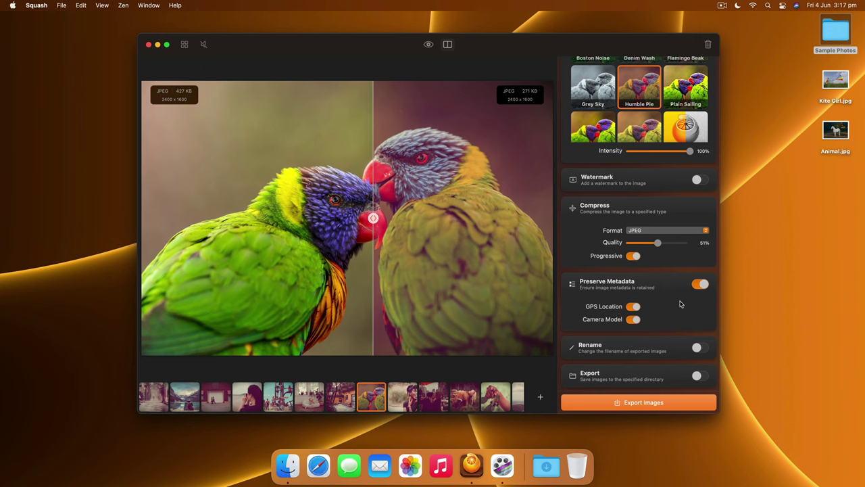
click(700, 285)
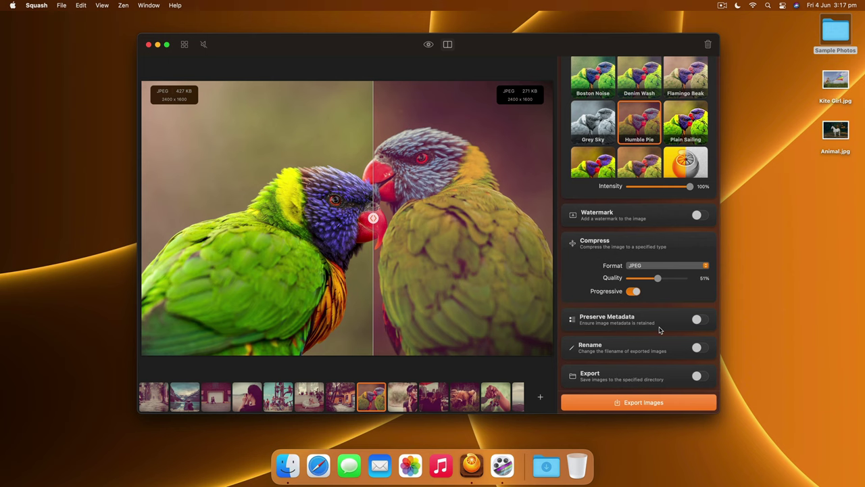
click(700, 319)
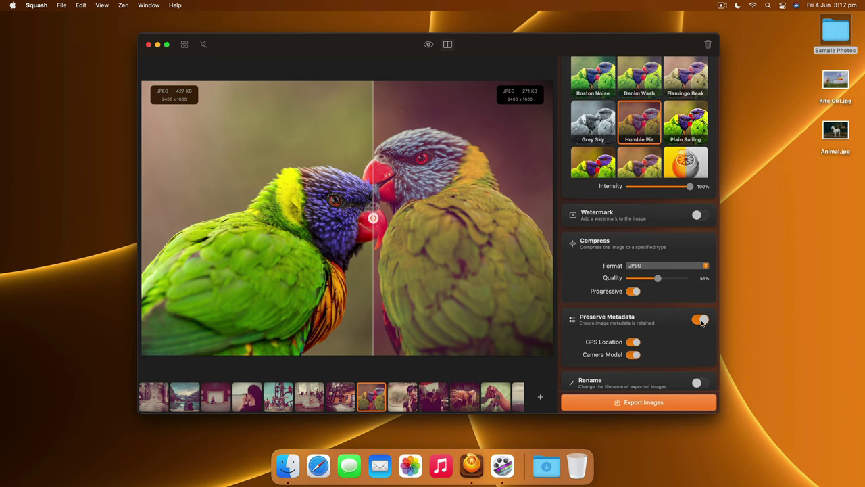
click(702, 320)
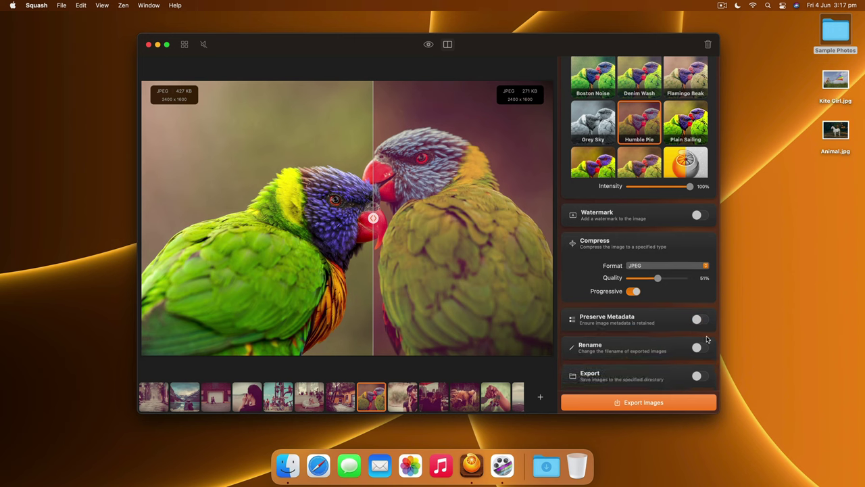
click(699, 321)
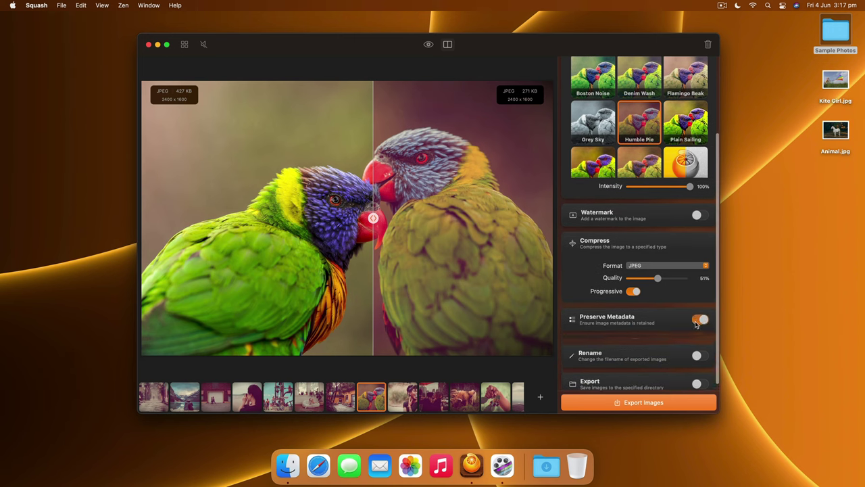
click(699, 321)
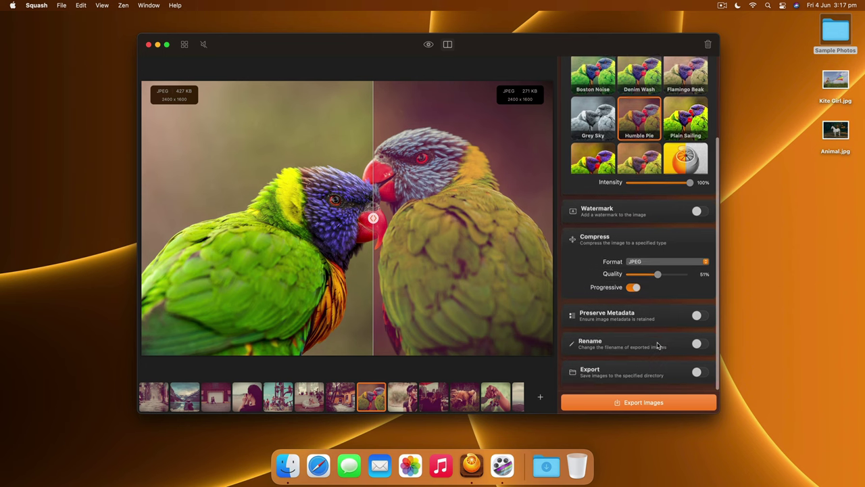
Step: Turn on Rename for exported images and set its mode to Replace
click(695, 348)
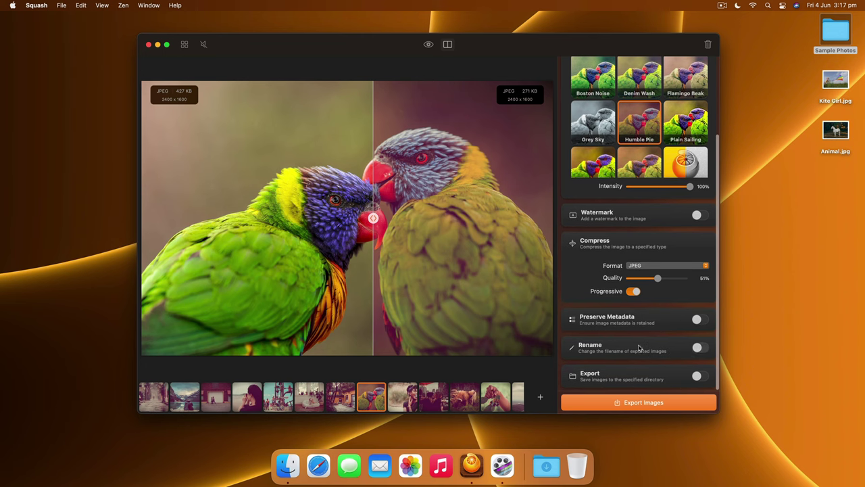
scroll(623, 351, down, 2)
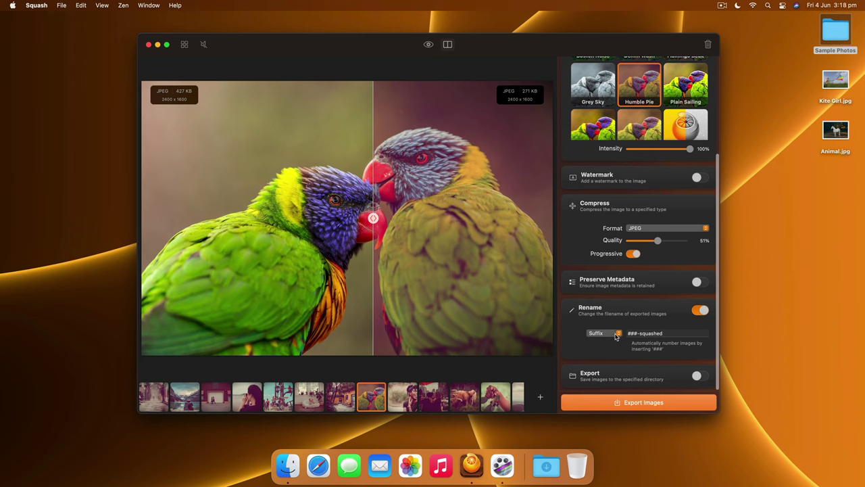
click(616, 336)
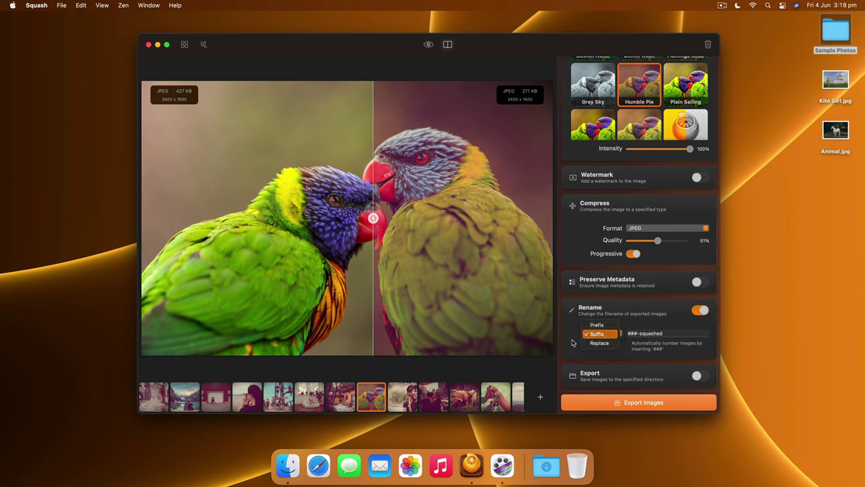
click(612, 346)
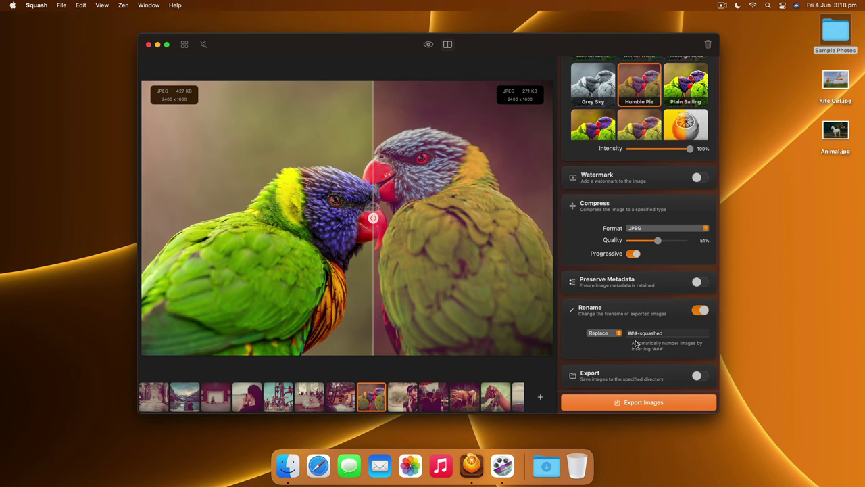
Step: Try a hyphen in front of the ### numbering placeholder in the rename pattern, and remove it
click(635, 334)
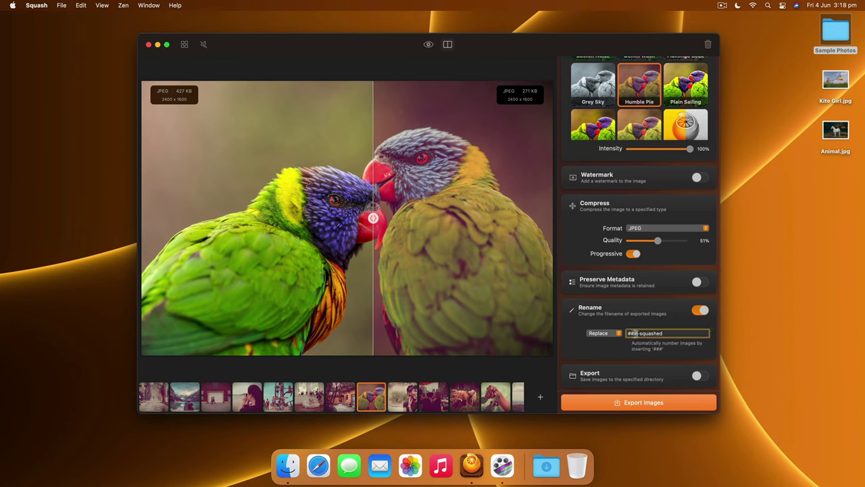
triple_click(627, 334)
click(631, 333)
text(-)
key(super+Left)
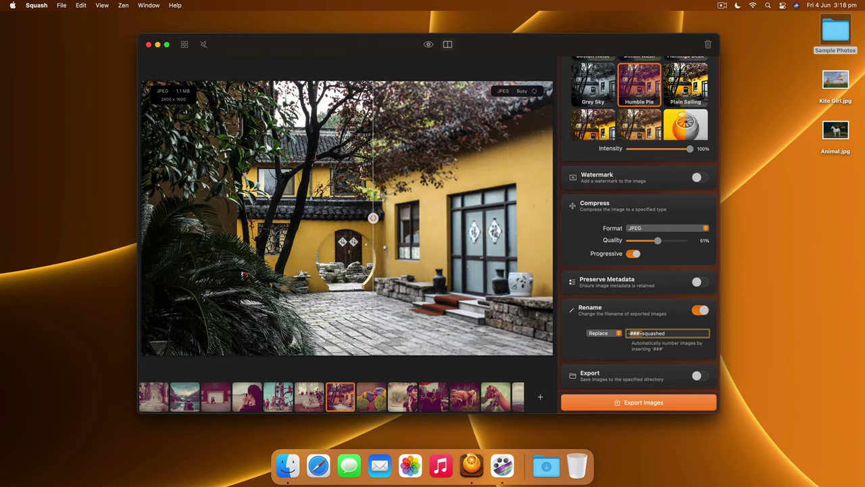
key(BackSpace)
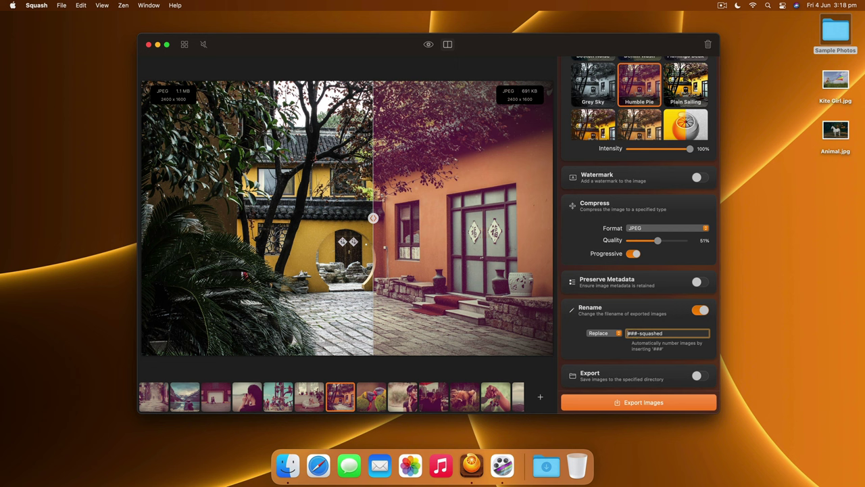
Step: Review the rename modes, keep Replace, and change the filename pattern to ###-photo
click(620, 334)
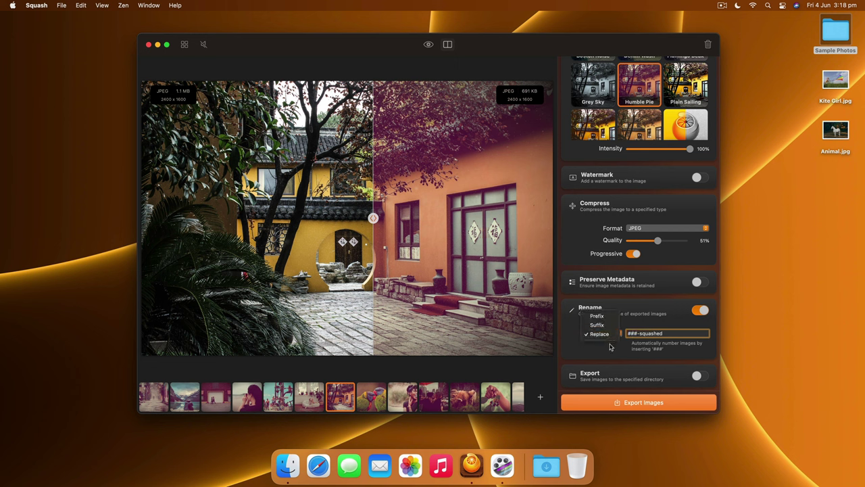
click(608, 368)
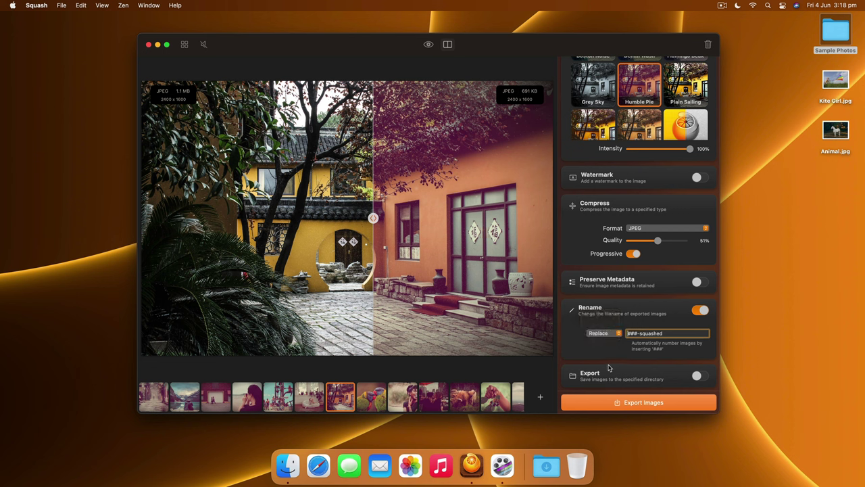
click(604, 335)
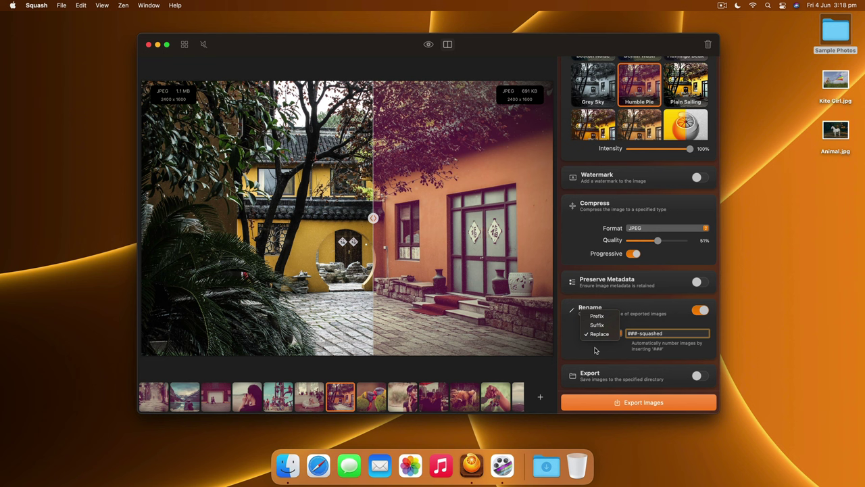
click(629, 340)
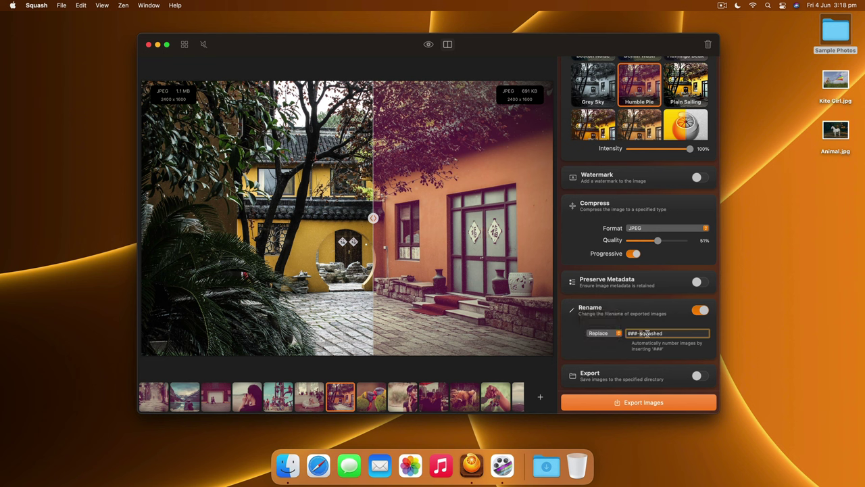
double_click(682, 333)
text(photo)
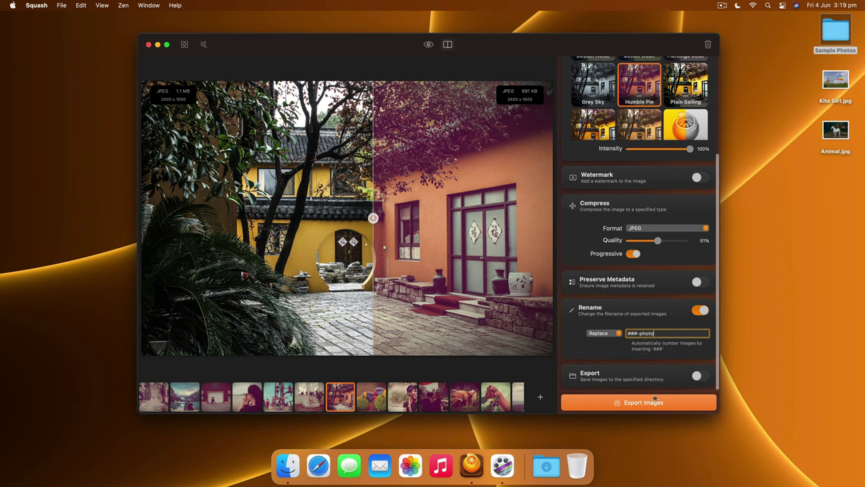
Step: Turn on Export to a fixed directory and set its location to a new folder named Demo on the Desktop
click(697, 375)
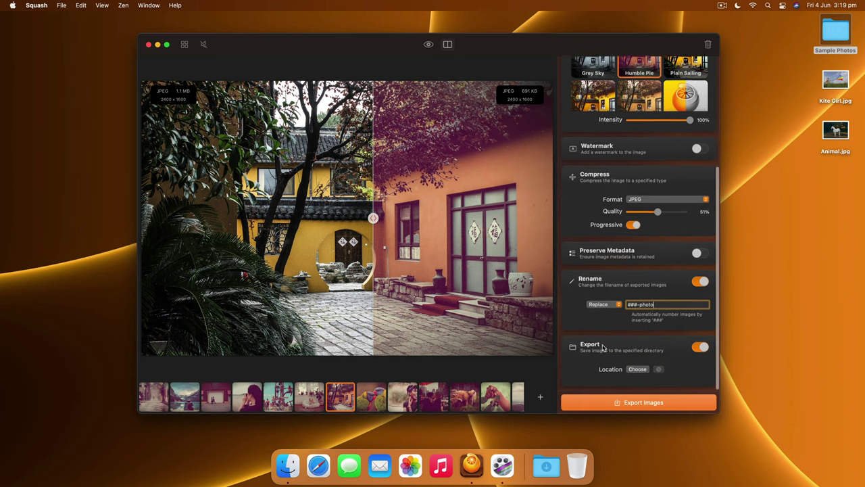
click(699, 348)
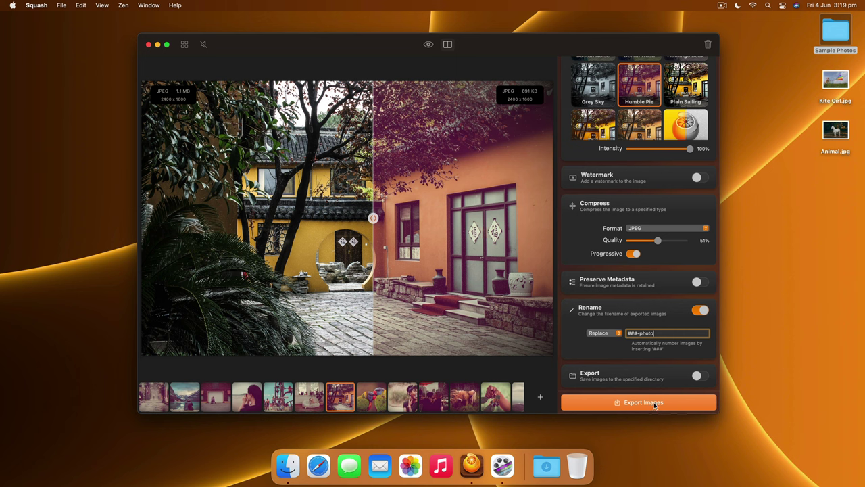
click(701, 375)
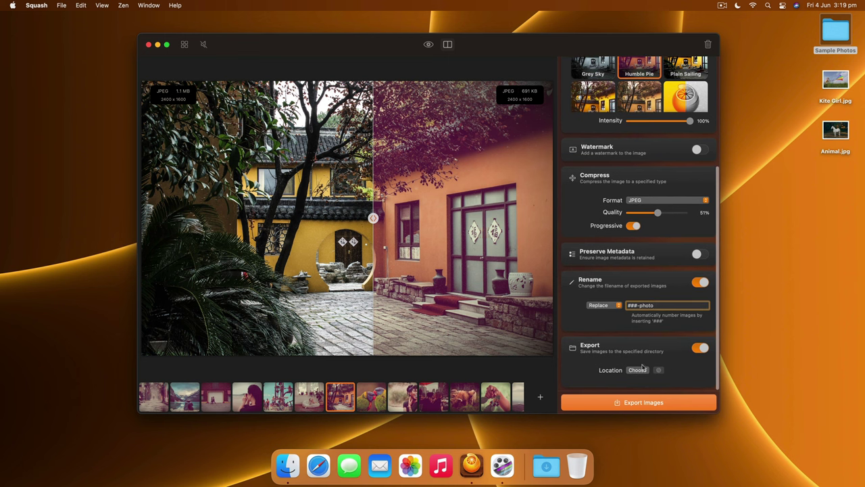
click(637, 370)
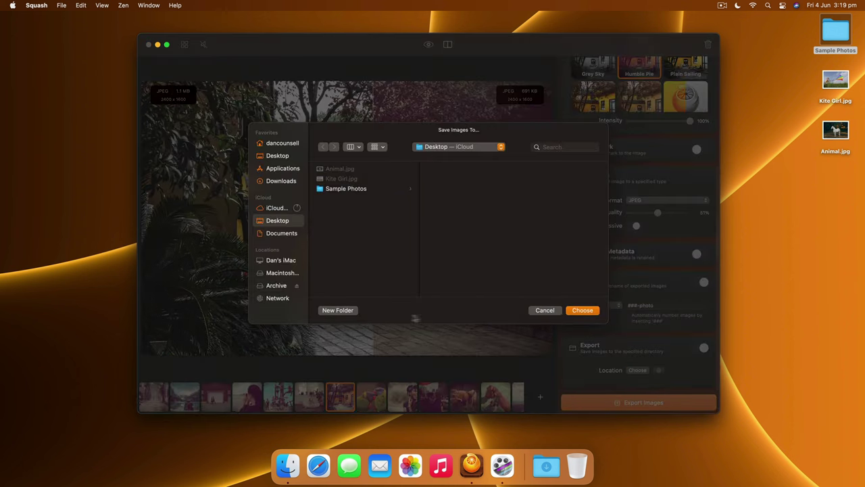
click(347, 311)
text(D)
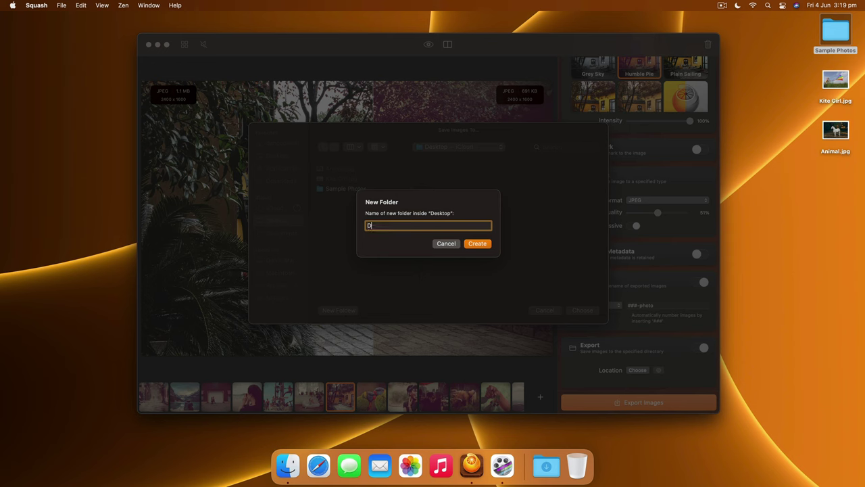
text(emo)
key(Return)
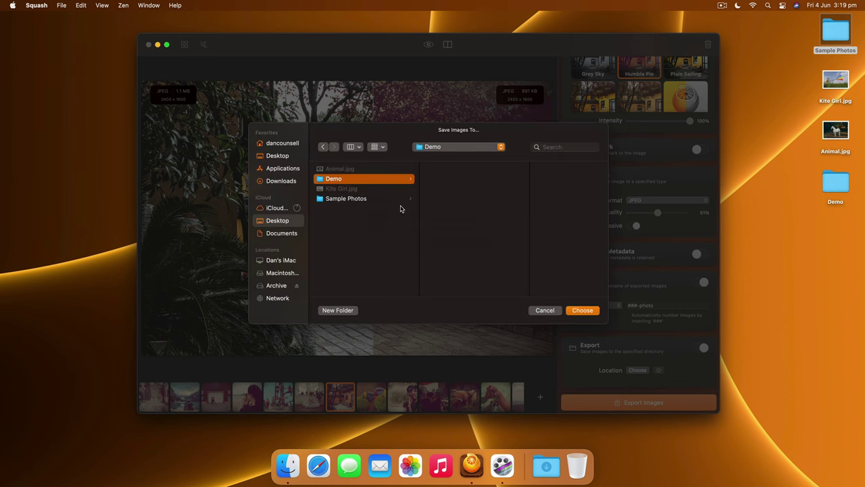
click(581, 311)
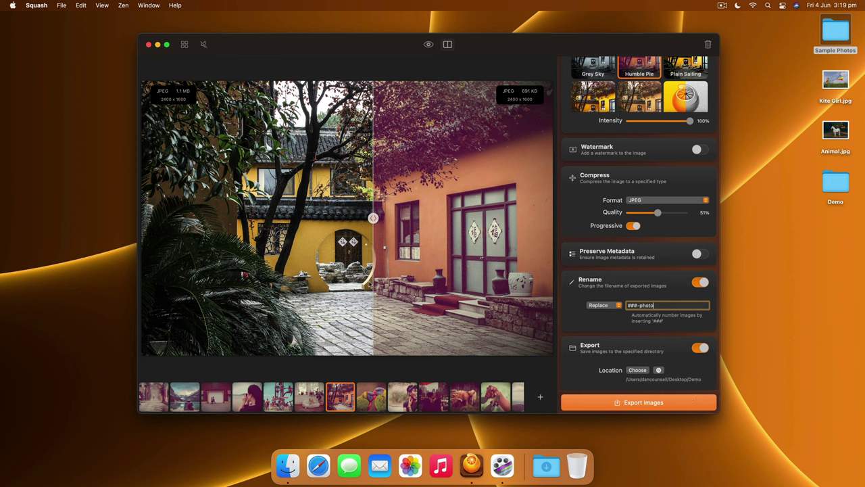
Step: Export all the images to the Demo folder and check the summary of finished exports
click(636, 403)
click(690, 45)
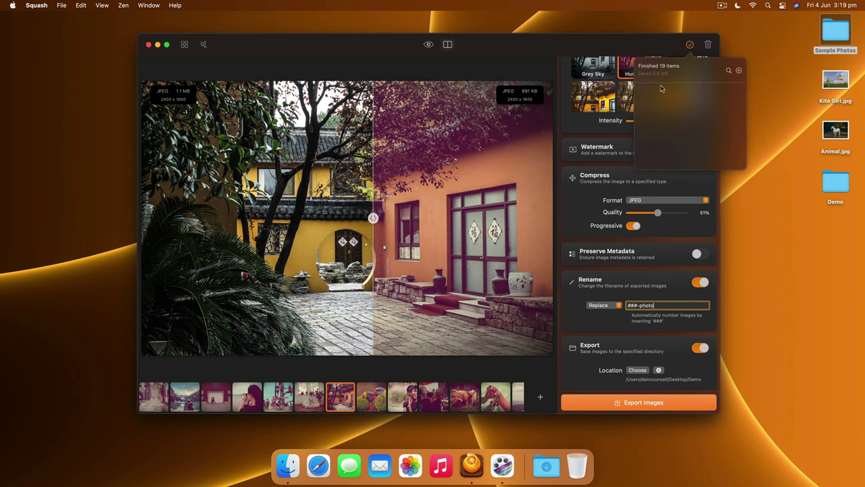
click(591, 51)
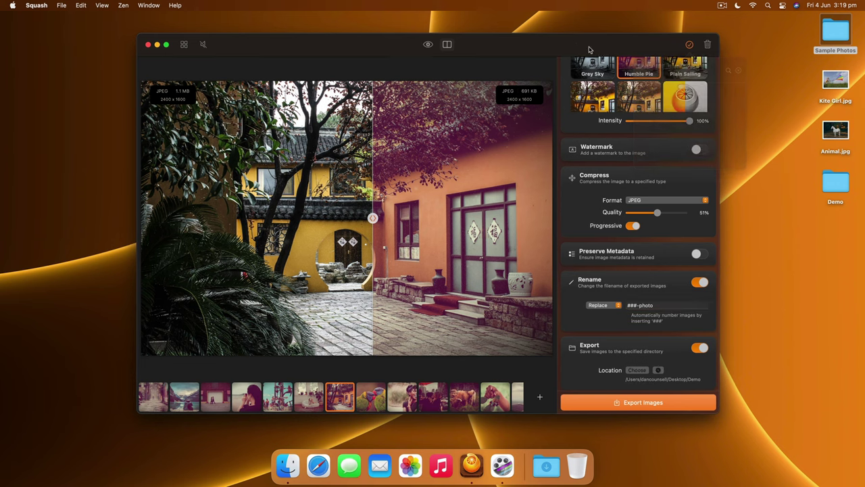
Step: Open the Demo folder in Finder and preview the exported photos from 000-photo.jpeg to 009-photo.jpeg
click(836, 187)
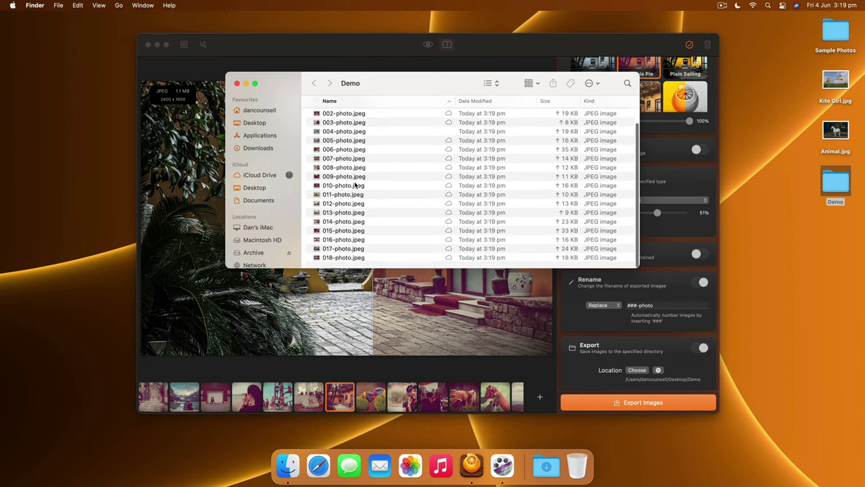
scroll(341, 142, up, 3)
click(344, 116)
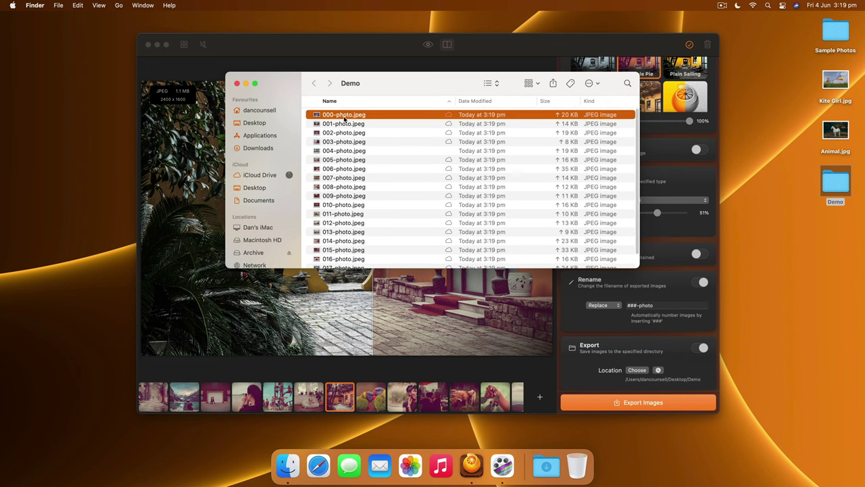
key(space)
key(Down)
key(Down)
key(Down)
key(Down)
key(Down)
key(Down)
key(Down)
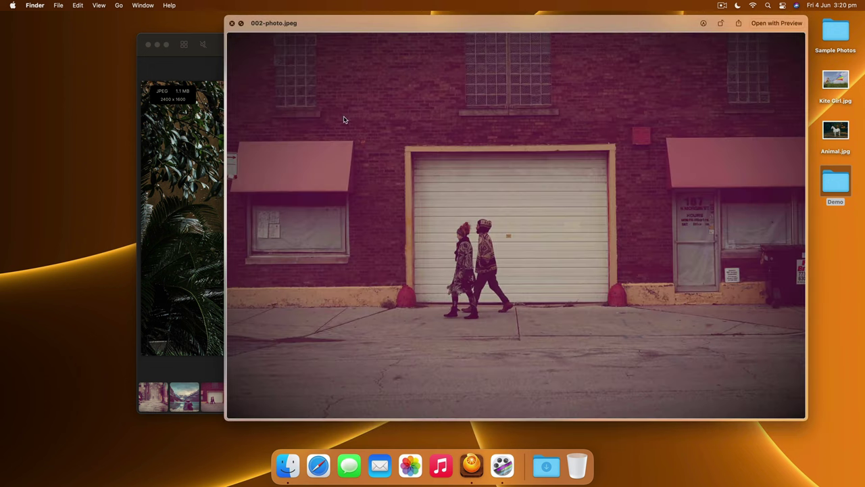
key(Down)
key(Down)
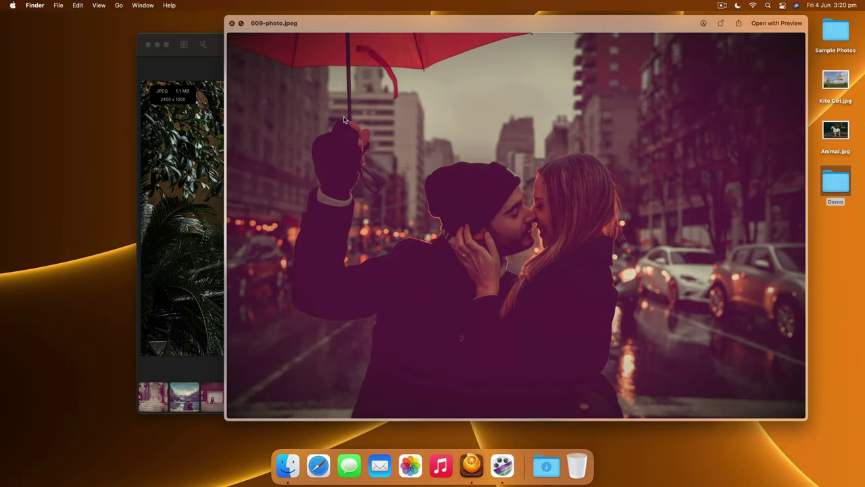
key(space)
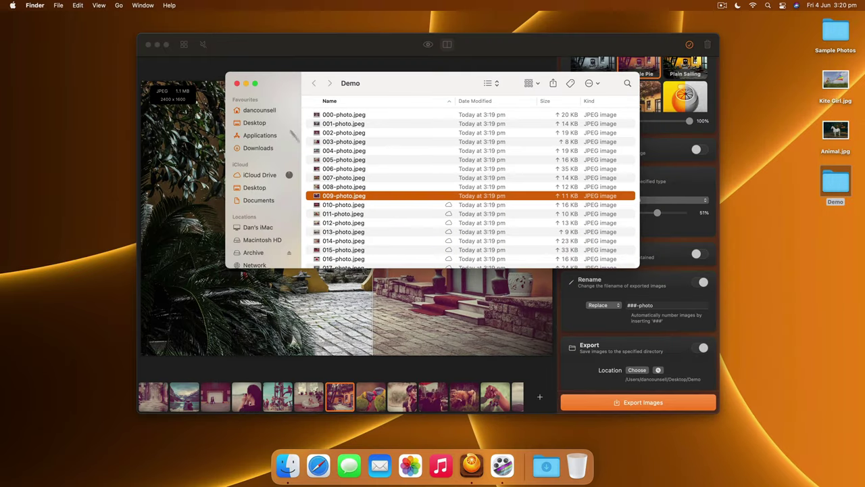
click(236, 83)
Step: Create a new folder named Demo 2 on the desktop
click(349, 52)
click(829, 225)
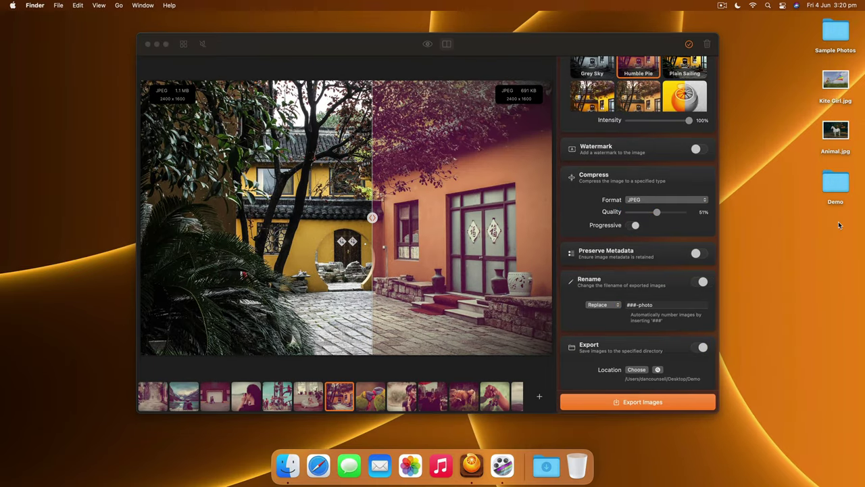
right_click(827, 225)
click(826, 226)
text(Demo 2)
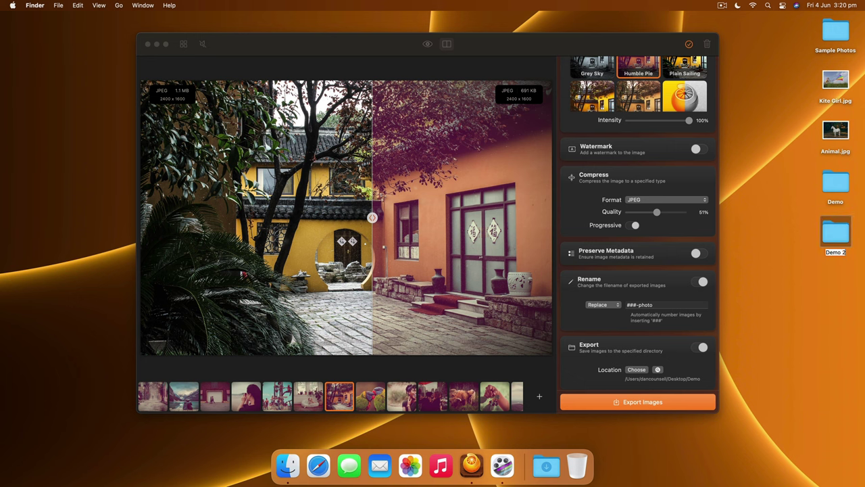
key(Return)
Step: Switch back to Squash, show the photos as a grid, and set the JPEG compression quality to 38%
click(661, 164)
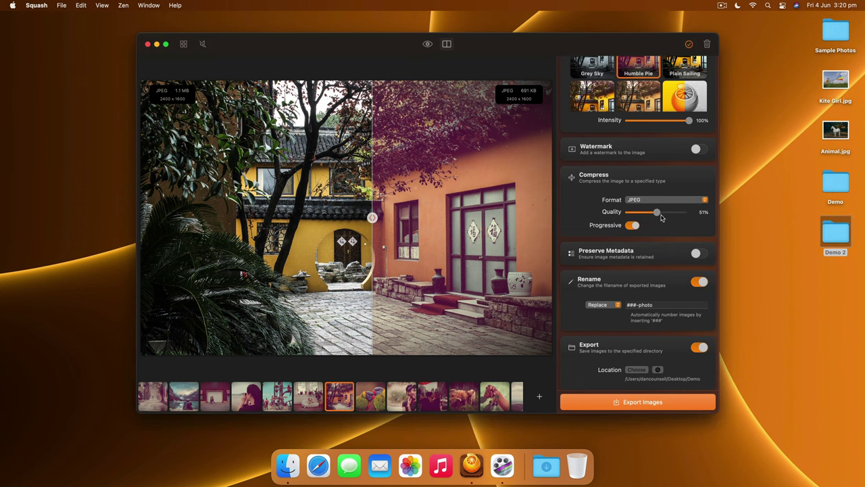
click(184, 44)
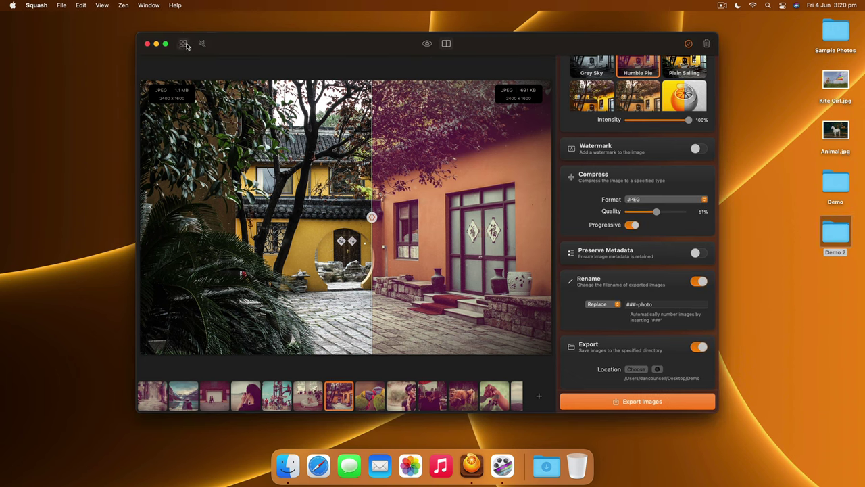
drag(660, 212, 649, 213)
Step: Turn on the watermark and apply the effect below Grey Sky to the photos
scroll(652, 173, up, 3)
click(695, 186)
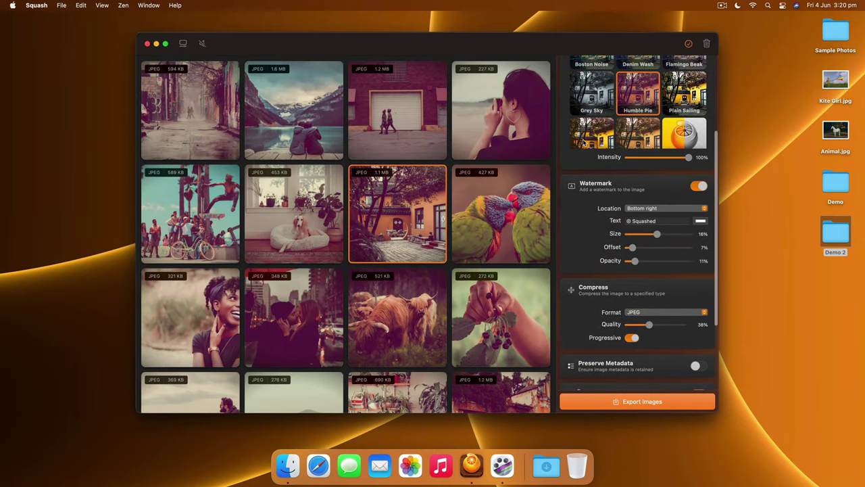
click(585, 139)
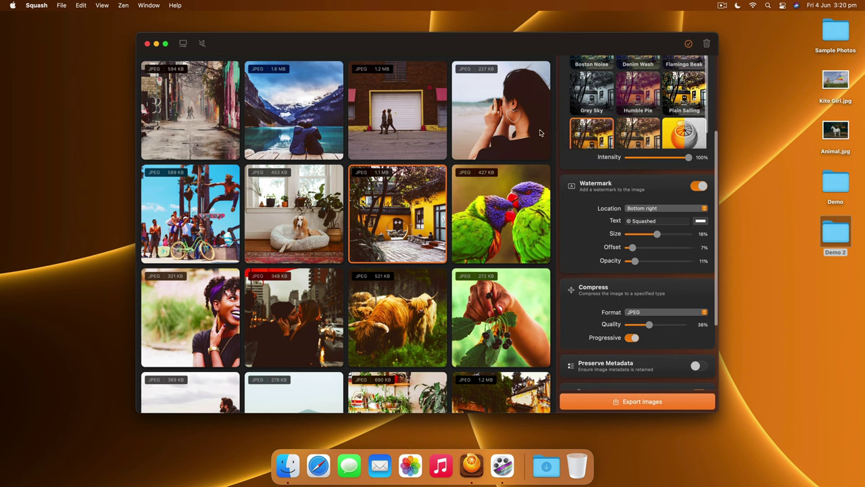
Step: Turn on Resize and Adjustments for the photo batch
scroll(617, 198, up, 5)
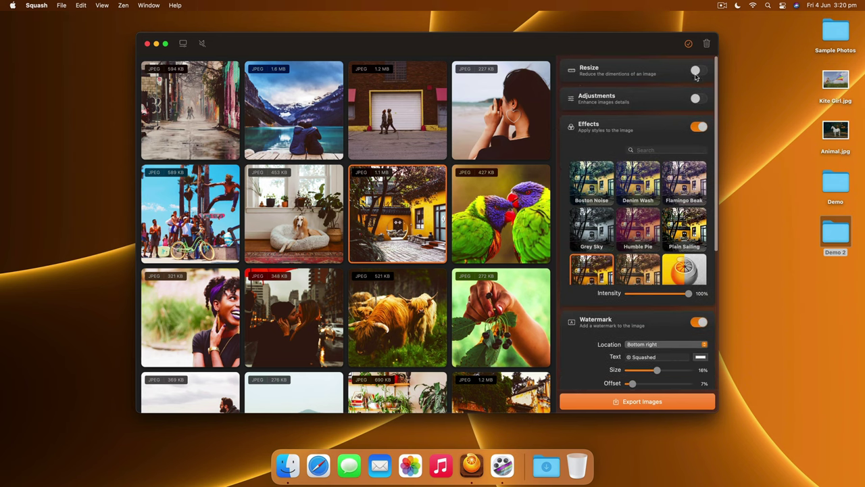
click(697, 71)
click(698, 133)
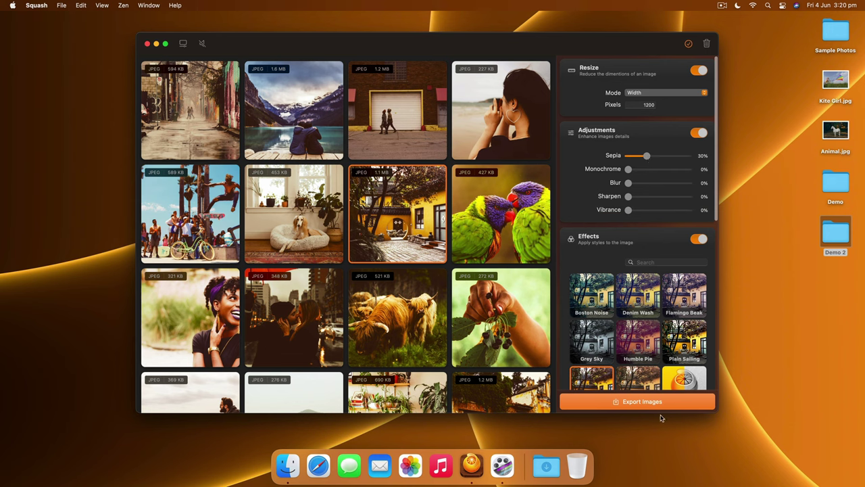
Step: Turn off the fixed Export directory and export the images to the Demo 2 folder on the Desktop
scroll(568, 363, down, 10)
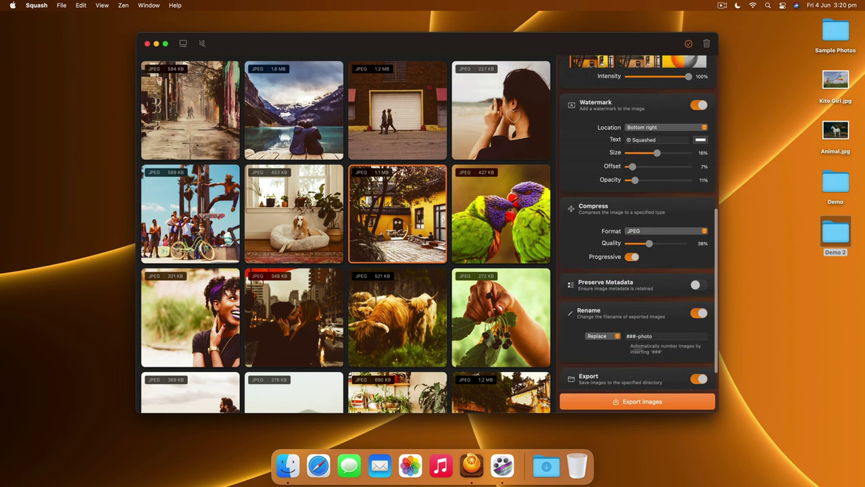
scroll(578, 365, down, 2)
click(698, 343)
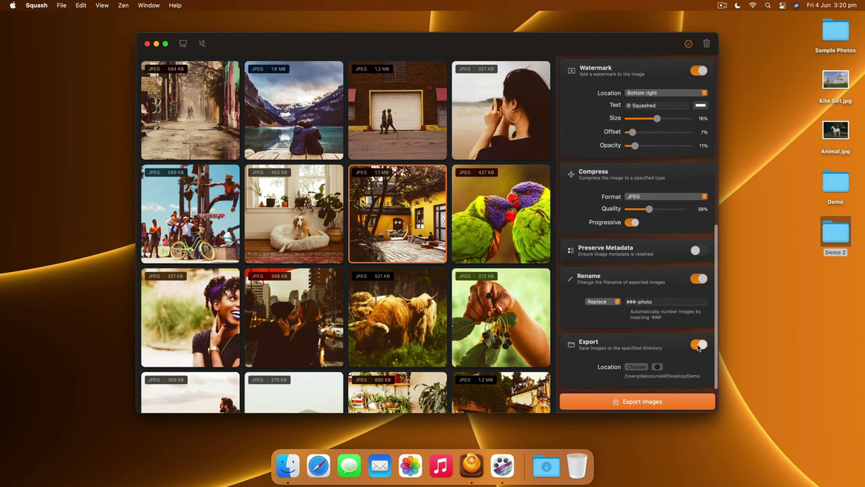
click(655, 404)
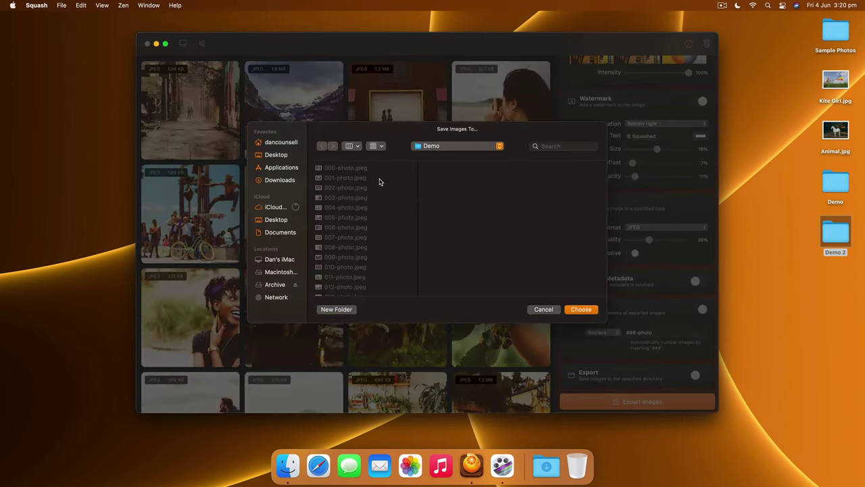
click(457, 145)
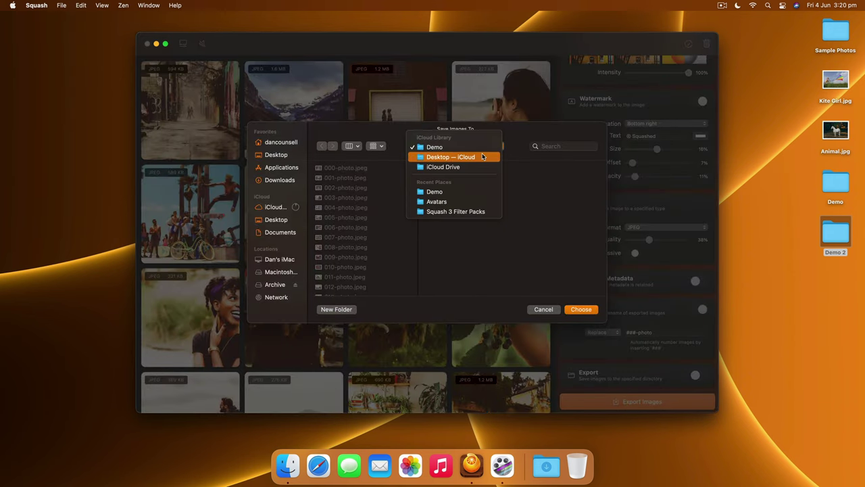
click(482, 156)
click(338, 187)
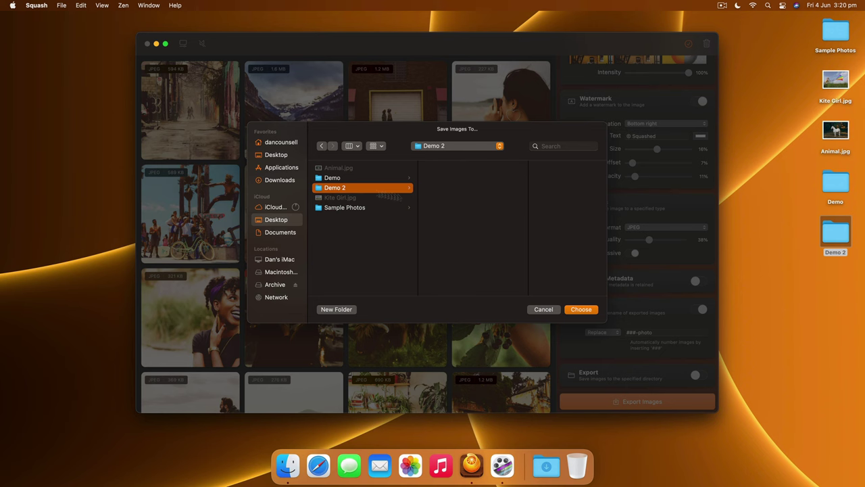
click(572, 308)
click(578, 309)
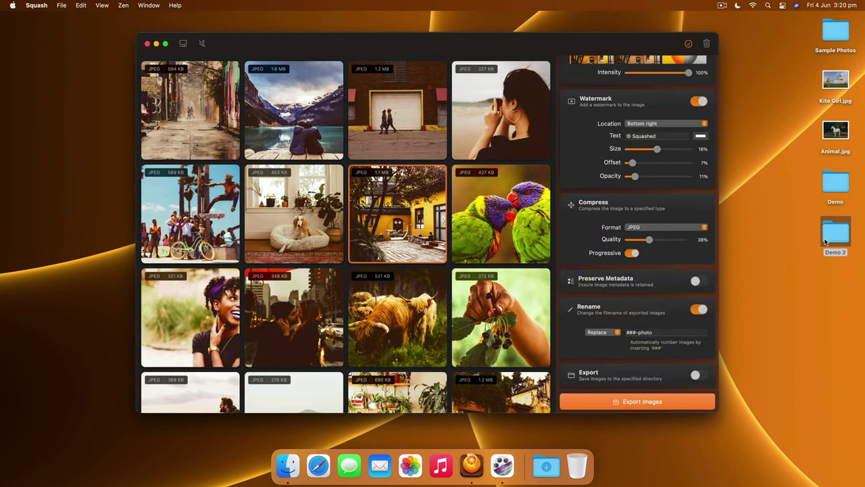
Step: Check the summary of finished exports and open the Demo 2 folder in Finder
click(688, 43)
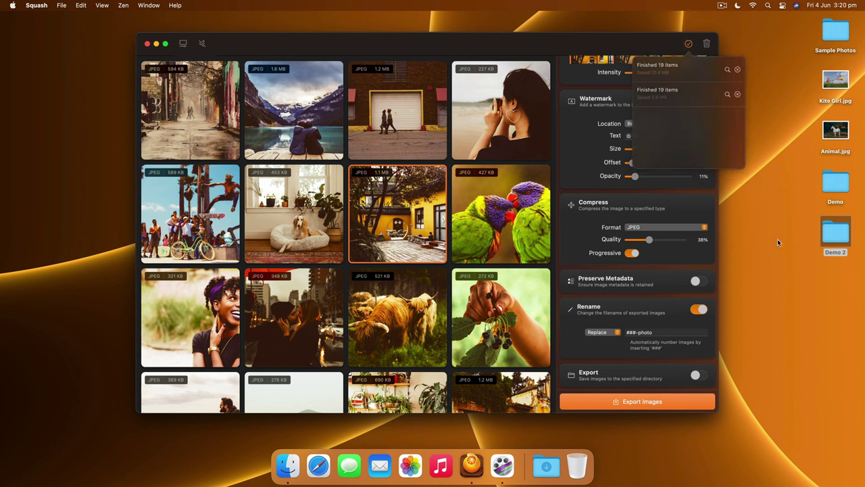
double_click(836, 232)
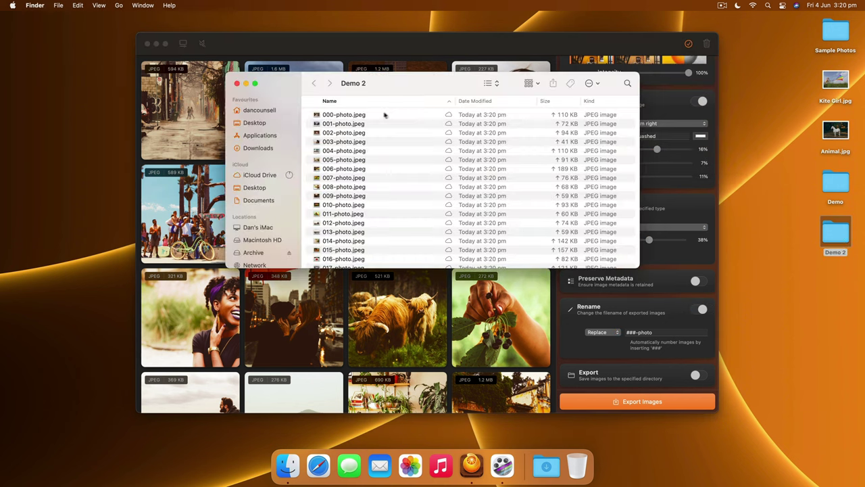
Step: Preview the exported photos in Demo 2 from 000-photo.jpeg to 006-photo.jpeg, then close the folder and return to Squash
click(379, 114)
key(space)
key(Down)
key(Down)
key(Down)
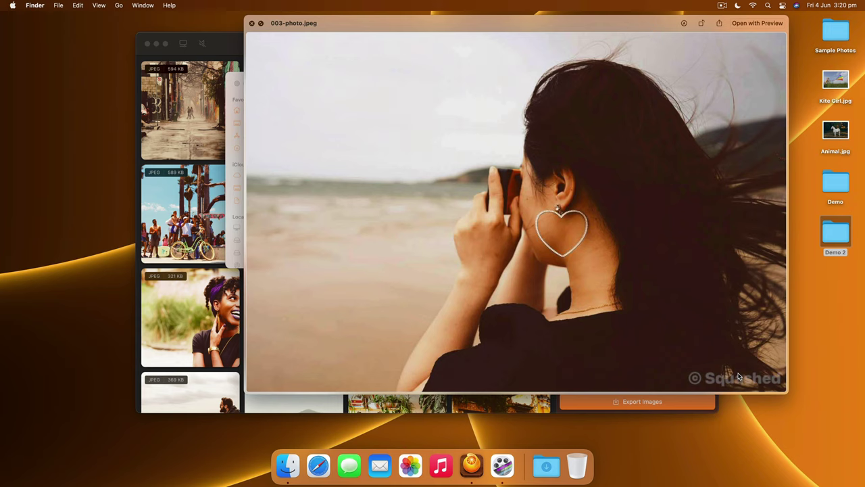
key(Down)
key(Down)
key(Down)
key(space)
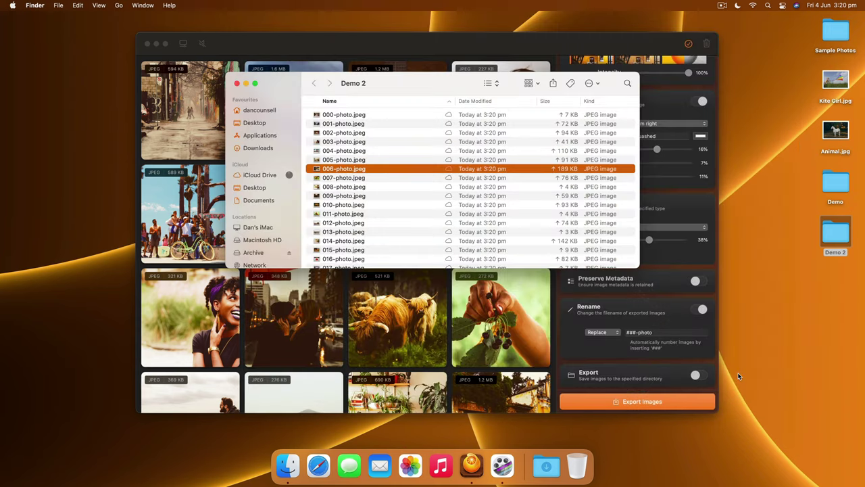
key(cmd+w)
drag(463, 43, 484, 49)
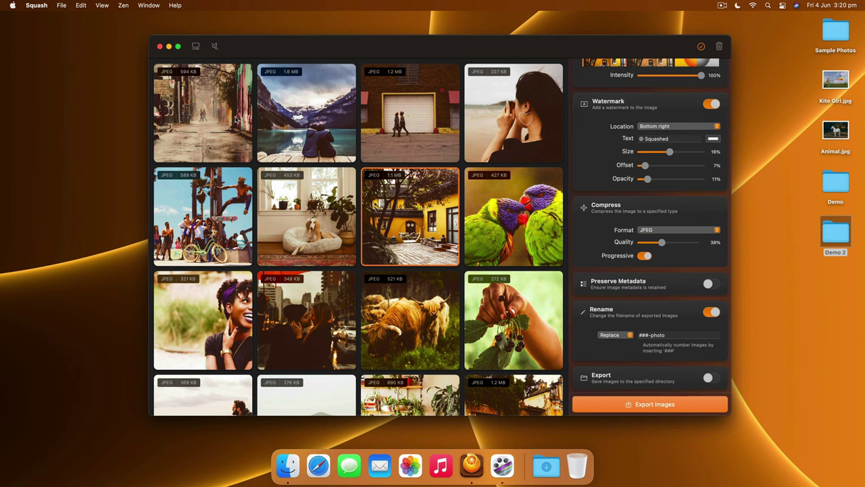
Step: Open the Squash preferences, try the Light theme and switch back to Dark
key(cmd+comma)
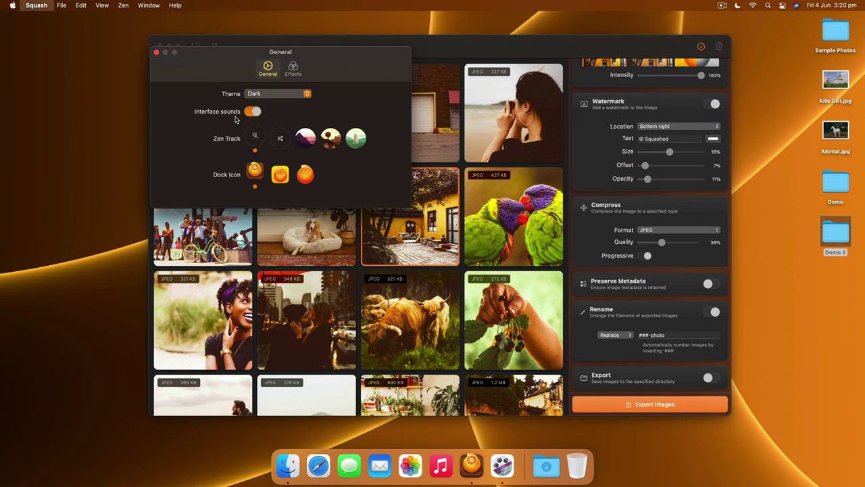
drag(221, 77, 317, 100)
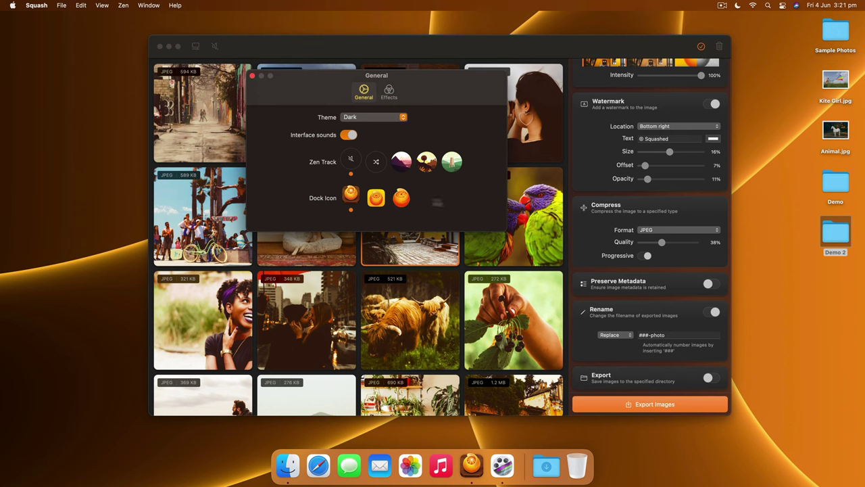
click(371, 117)
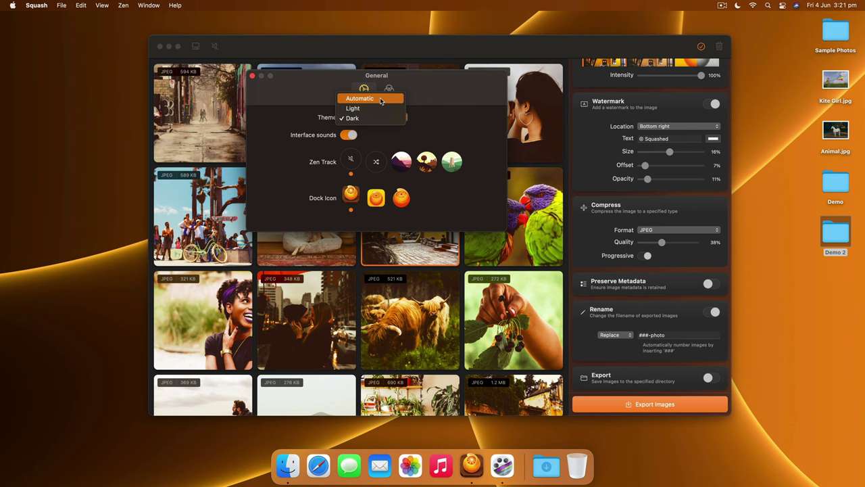
click(380, 108)
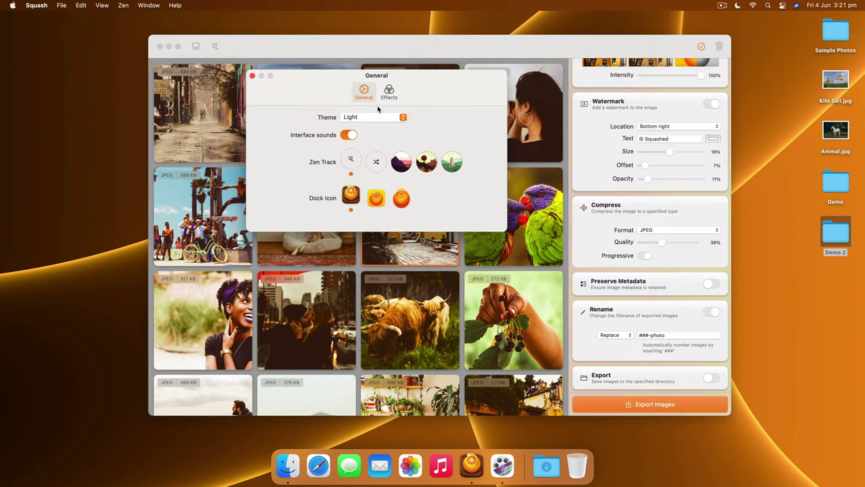
click(362, 117)
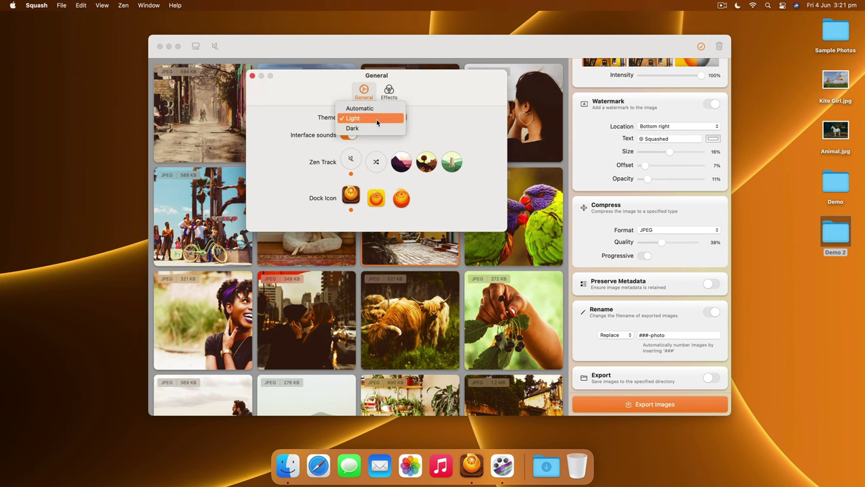
click(375, 129)
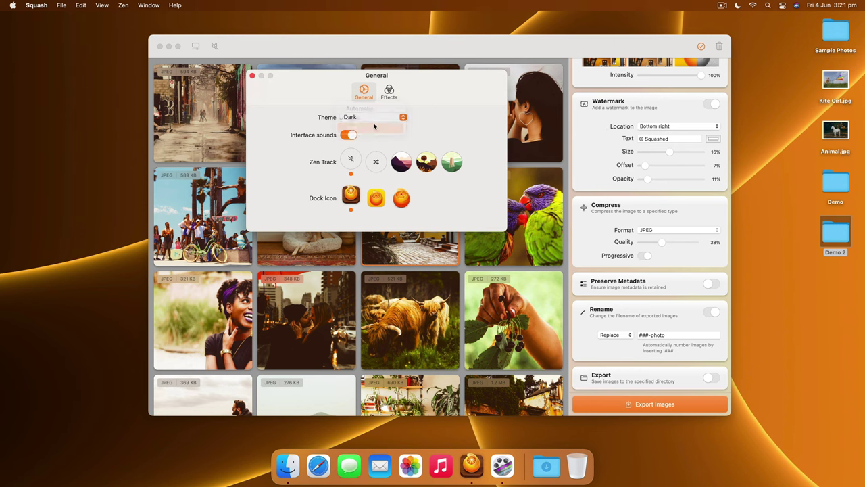
Step: Try the second and third Dock icons in the preferences, then restore the first one
drag(446, 112, 447, 121)
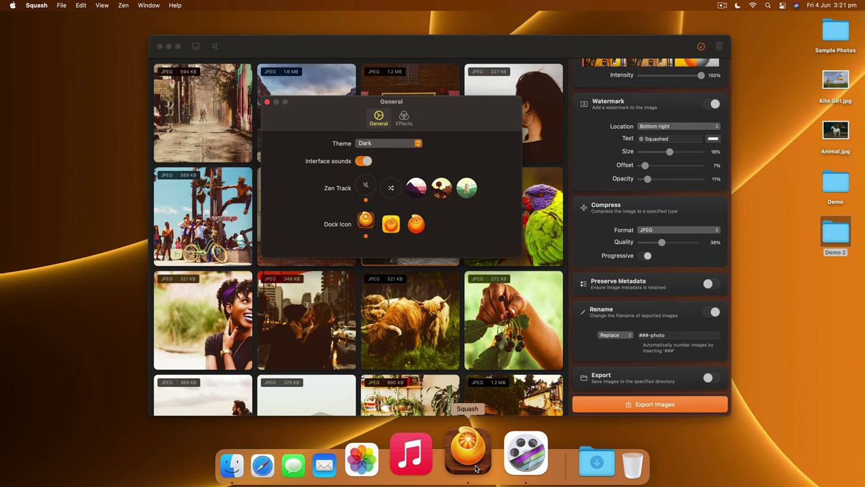
click(393, 230)
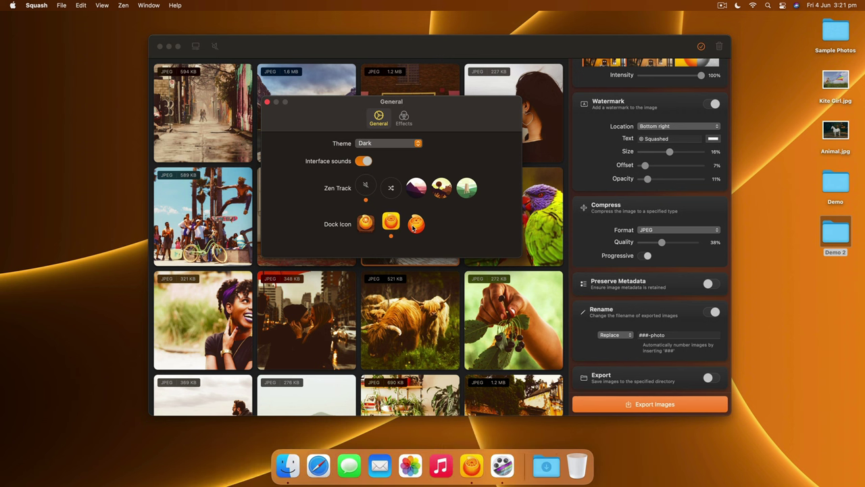
click(415, 226)
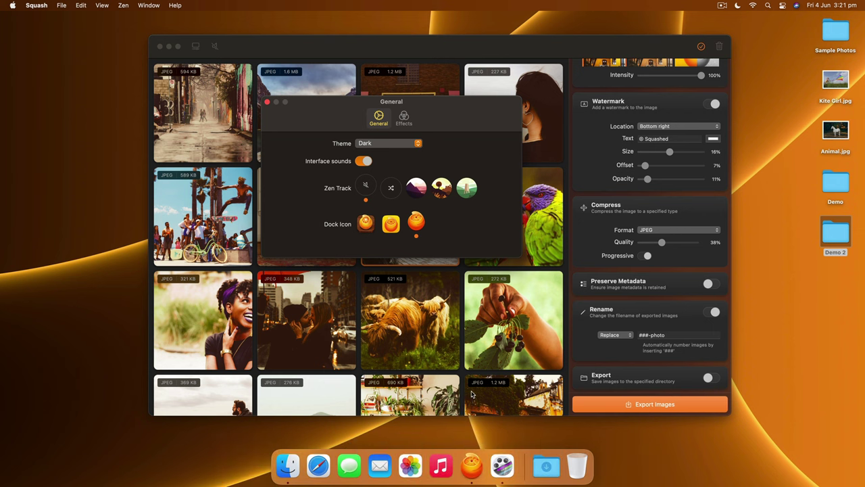
click(392, 227)
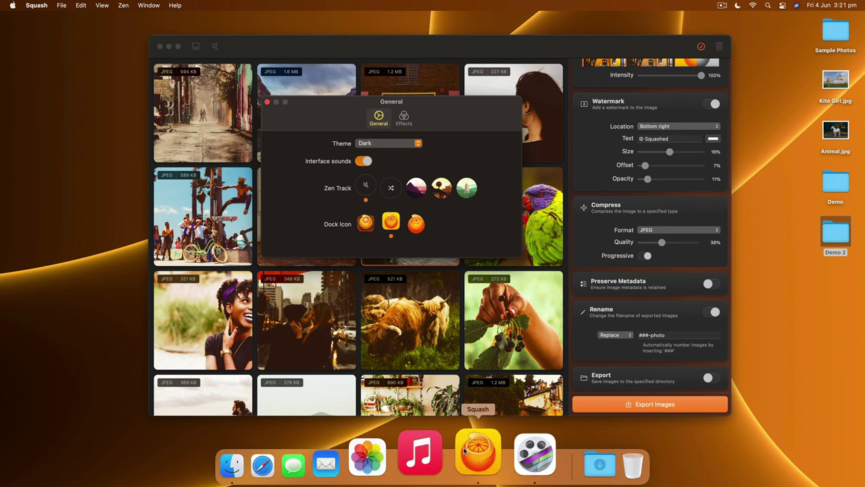
click(370, 220)
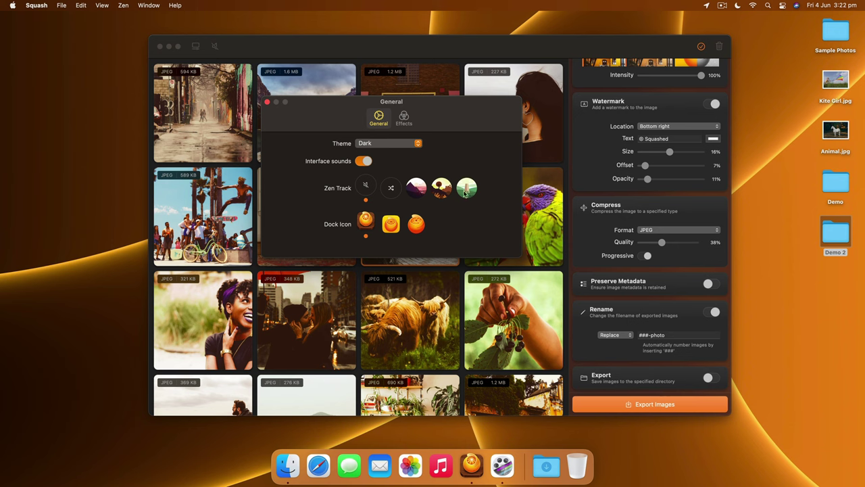
Step: Play the first and second Zen tracks from the preferences, then turn the sound off and close the preferences
scroll(595, 108, up, 1)
scroll(595, 108, up, 10)
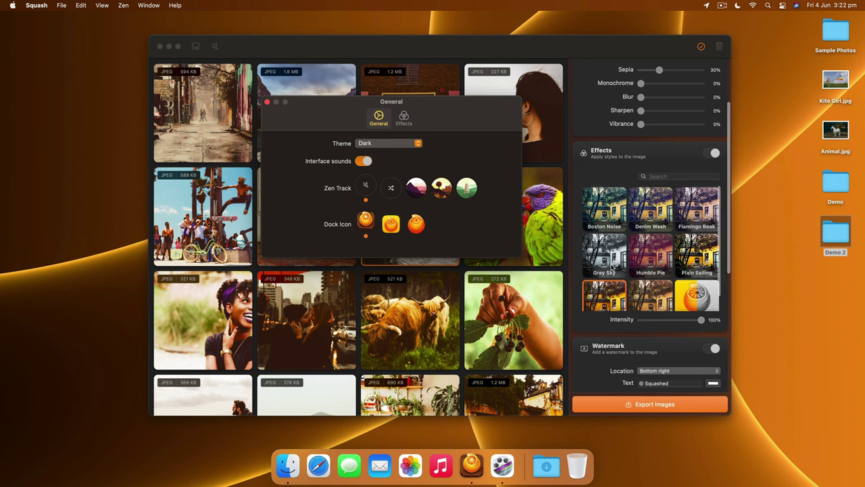
scroll(610, 268, down, 2)
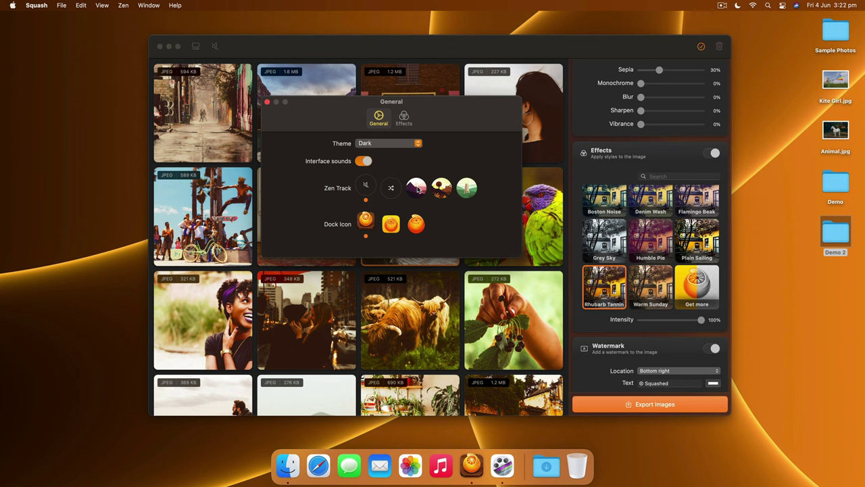
click(418, 191)
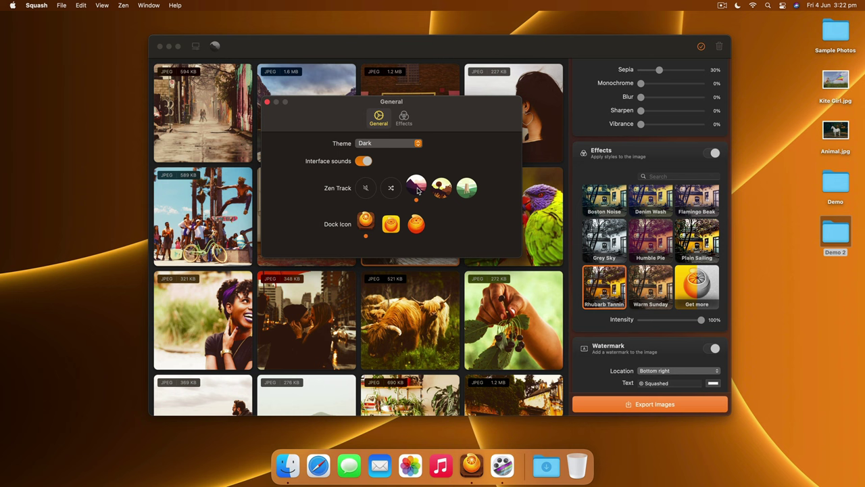
click(437, 191)
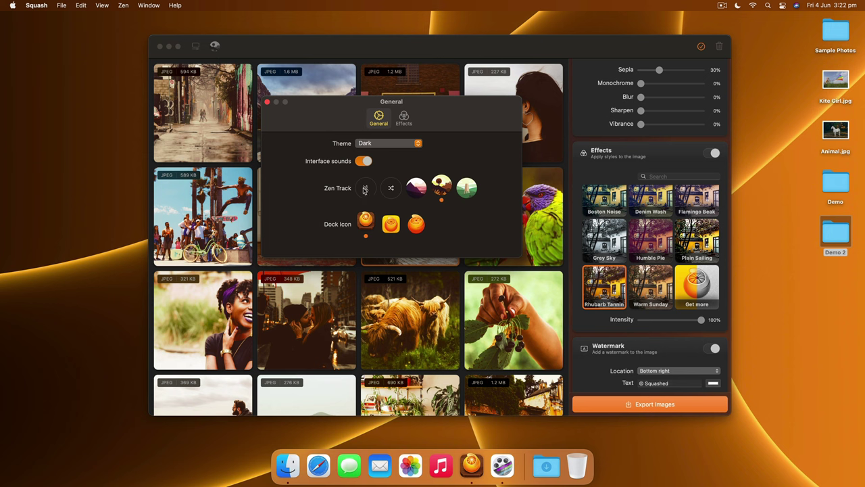
click(268, 101)
Step: Look at the Zen track choices in the main window and the Zen commands of the application, then dismiss both
click(214, 46)
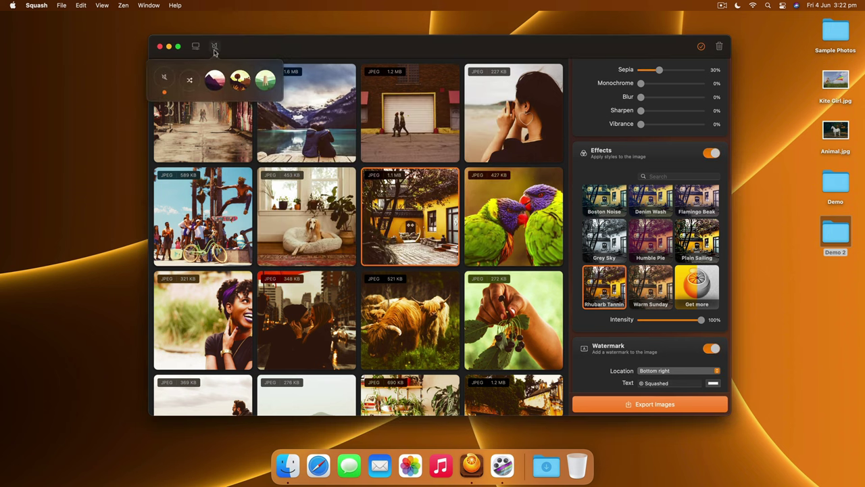
click(123, 5)
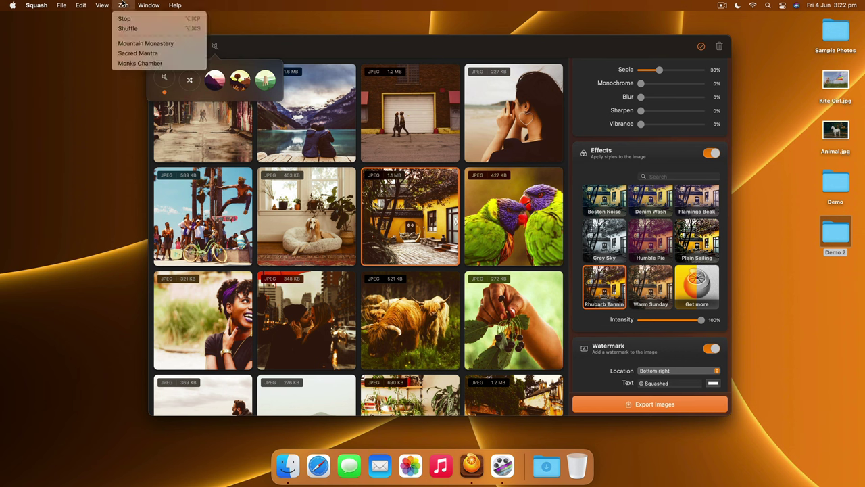
click(274, 34)
click(275, 50)
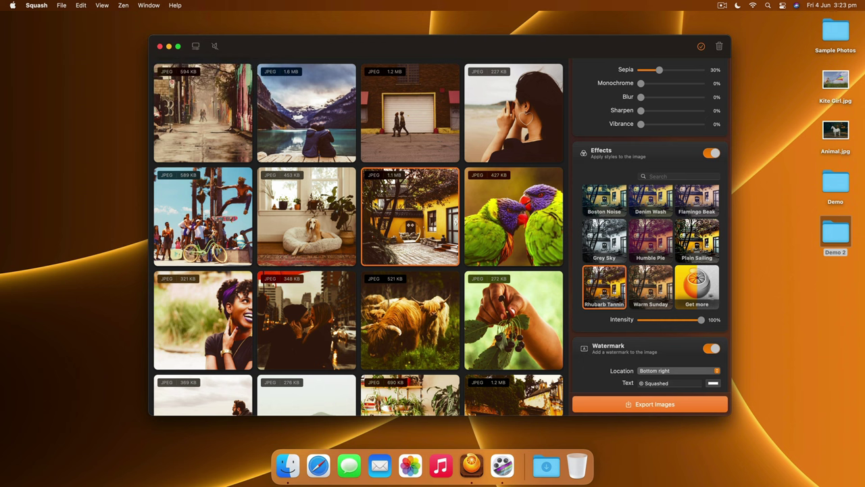
Step: Follow Get more in the Effects list to the filter packs web page and open the Analog Vintage Filters pack
scroll(695, 295, up, 2)
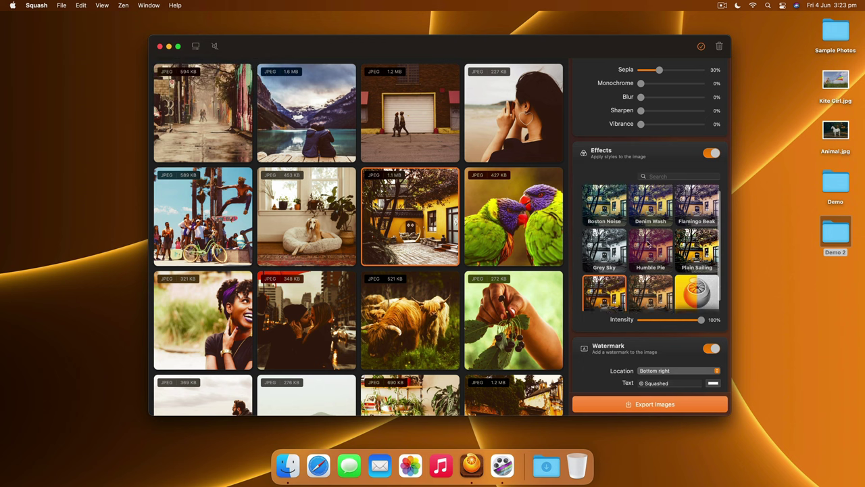
click(696, 291)
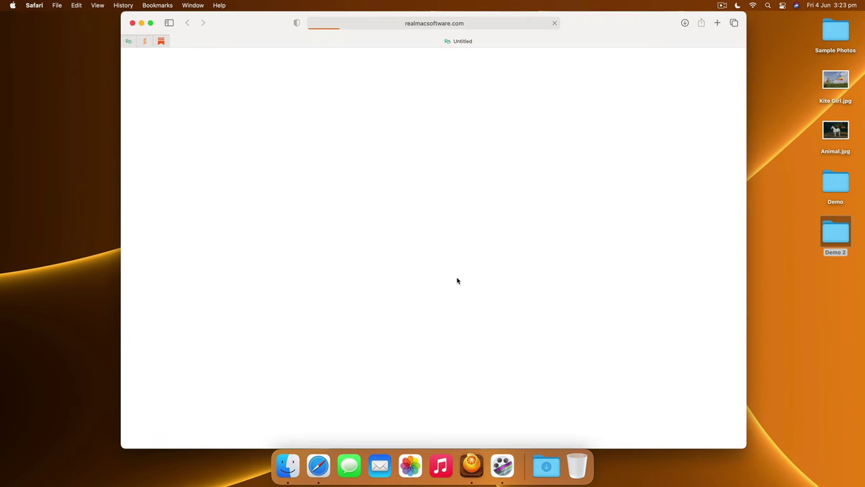
scroll(427, 325, down, 3)
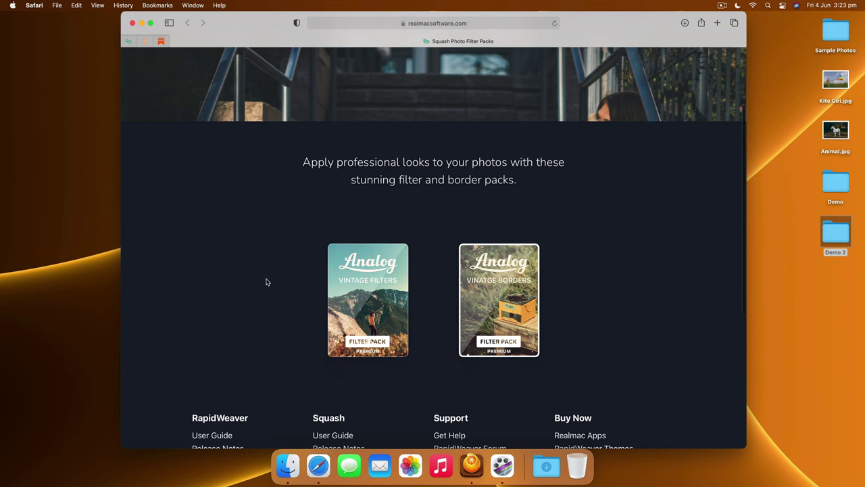
scroll(266, 282, up, 2)
scroll(266, 282, down, 2)
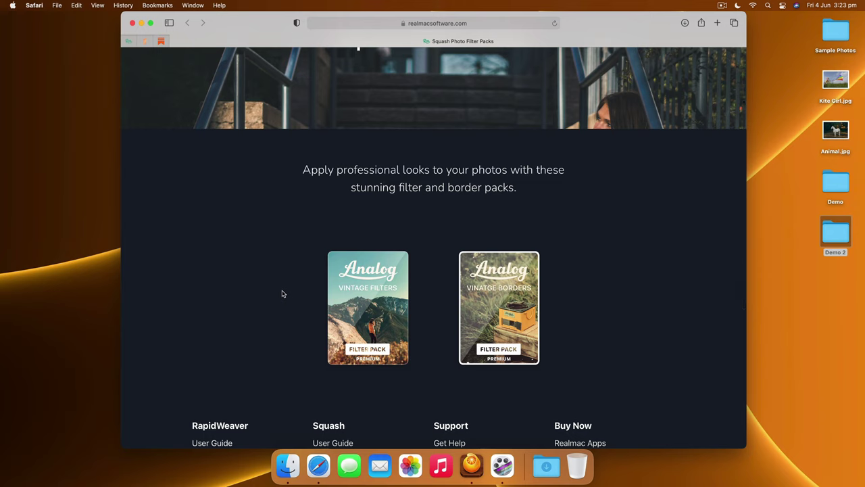
click(372, 294)
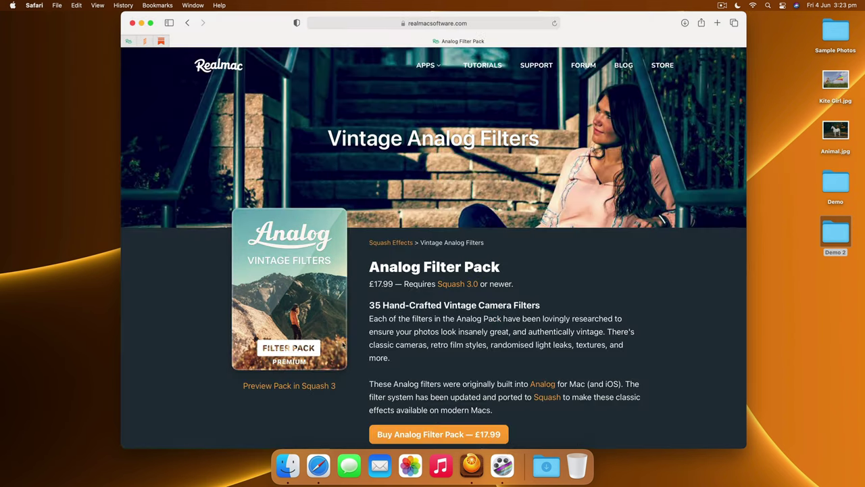
Step: Look through the Analog Filter Pack's description and sample images, enlarging the green car sample and closing it again
scroll(349, 349, down, 5)
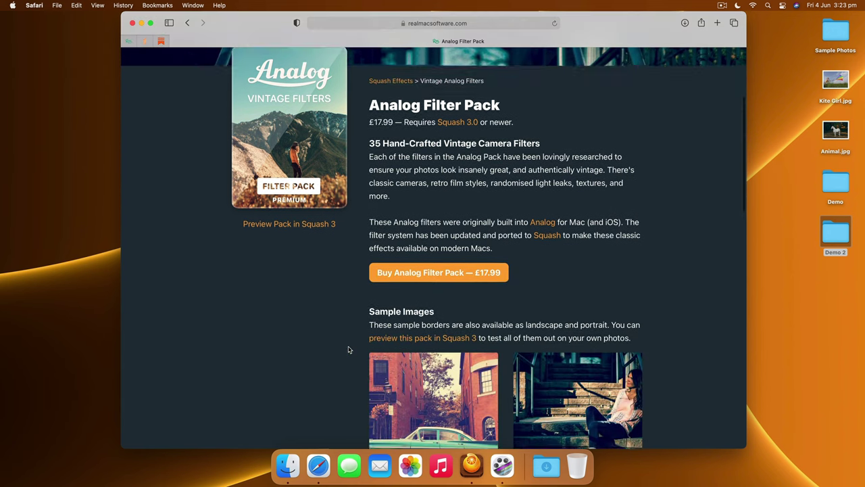
scroll(349, 350, down, 3)
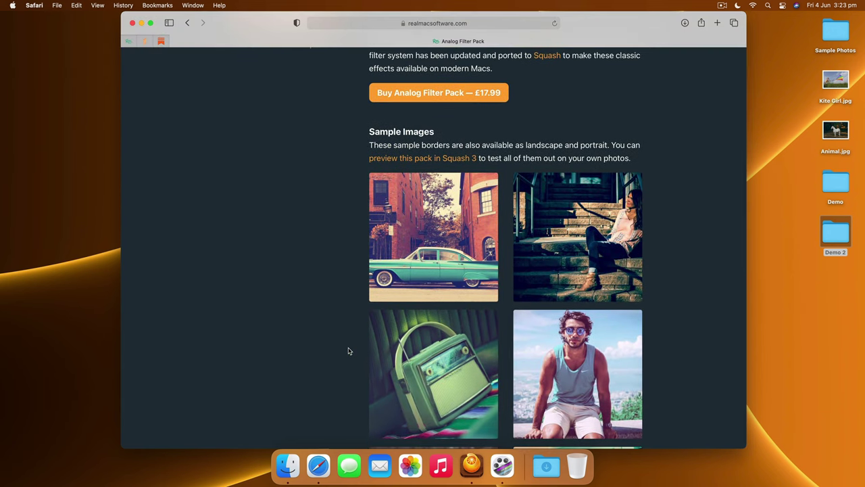
scroll(349, 351, down, 1)
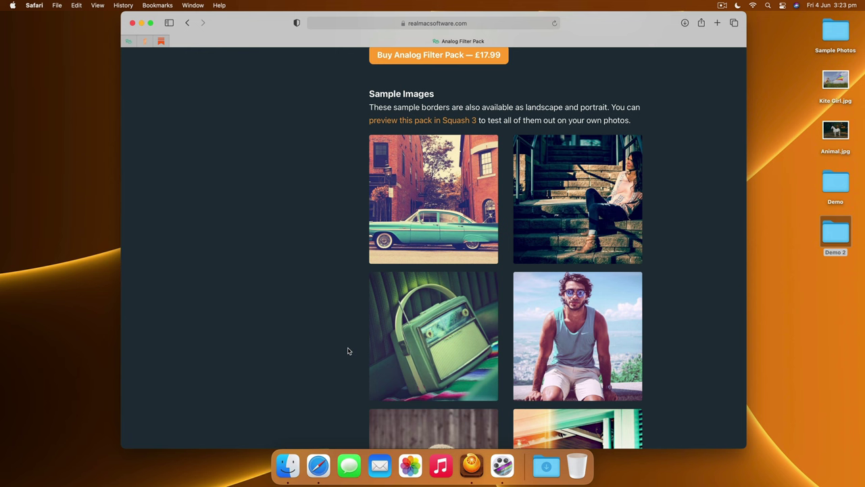
scroll(348, 350, up, 8)
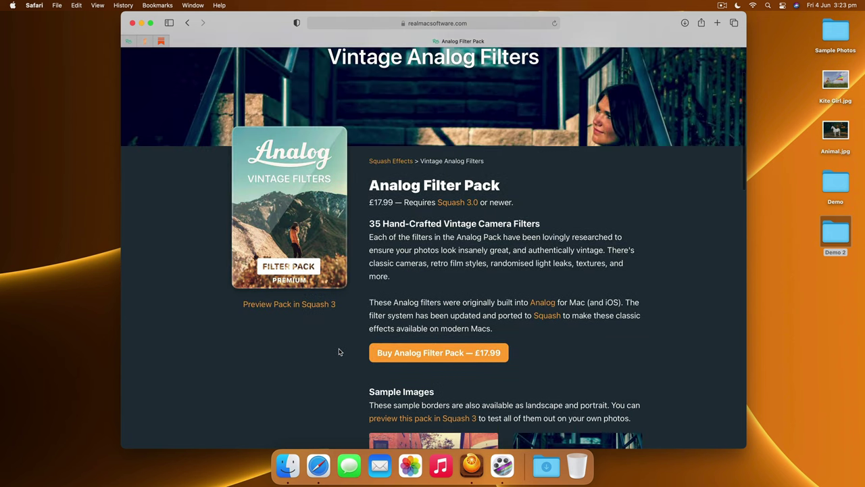
scroll(340, 352, down, 6)
scroll(575, 336, down, 10)
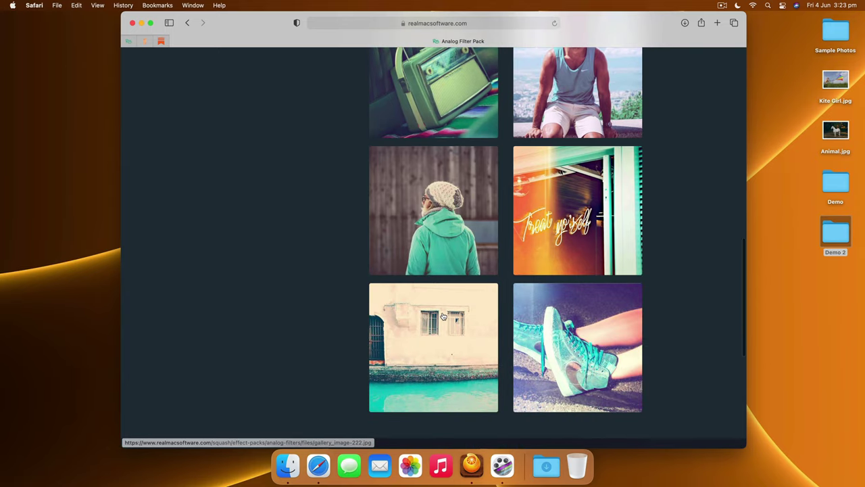
scroll(442, 316, up, 6)
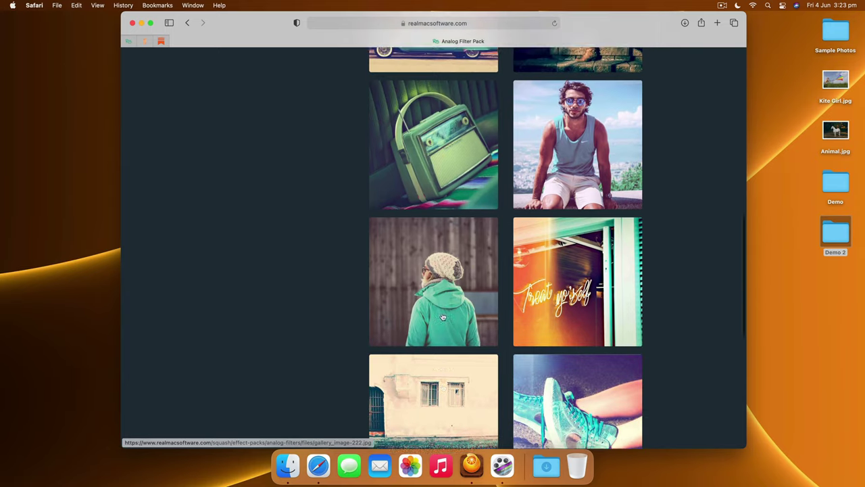
scroll(445, 316, up, 2)
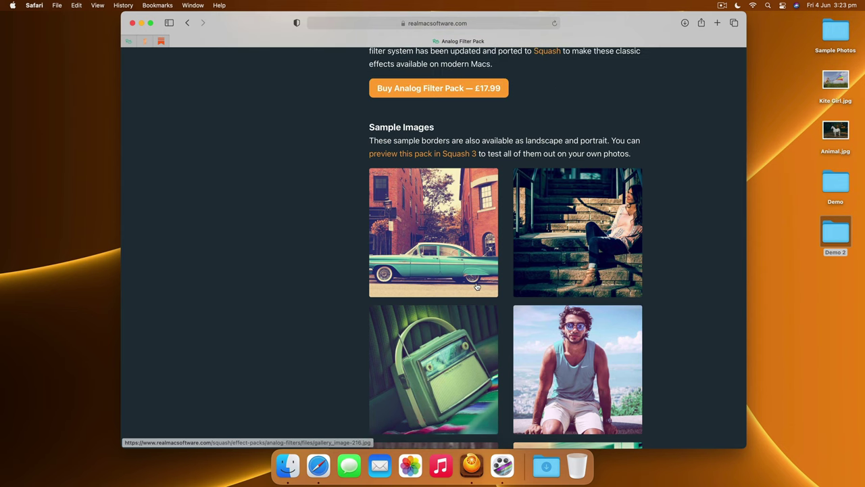
click(476, 287)
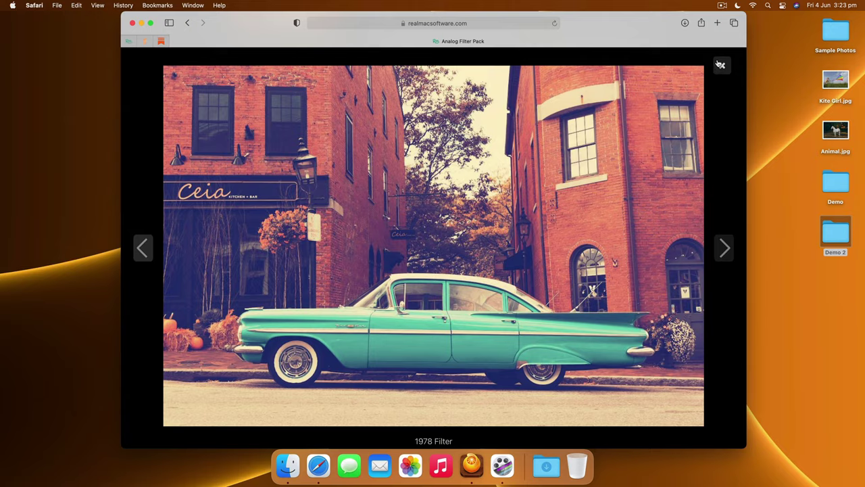
click(721, 64)
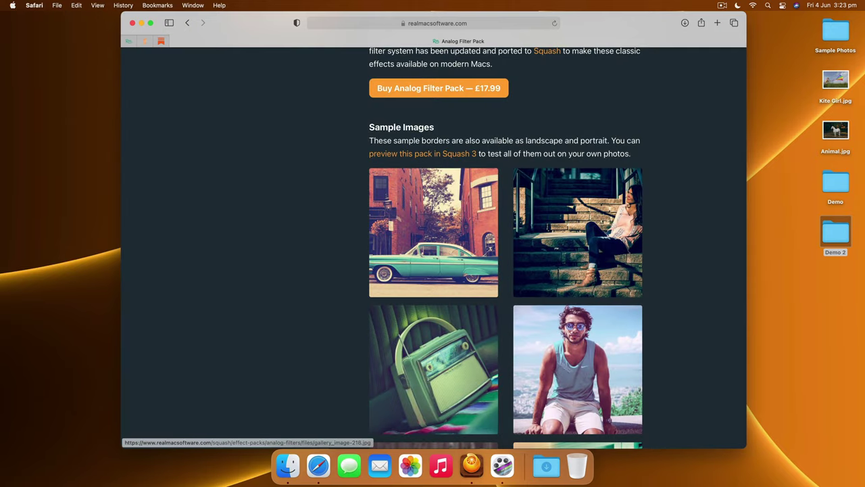
Step: Open the Analog Filter Pack preview in Squash from the web page, allowing the page to open the app
scroll(277, 289, up, 4)
scroll(276, 289, up, 4)
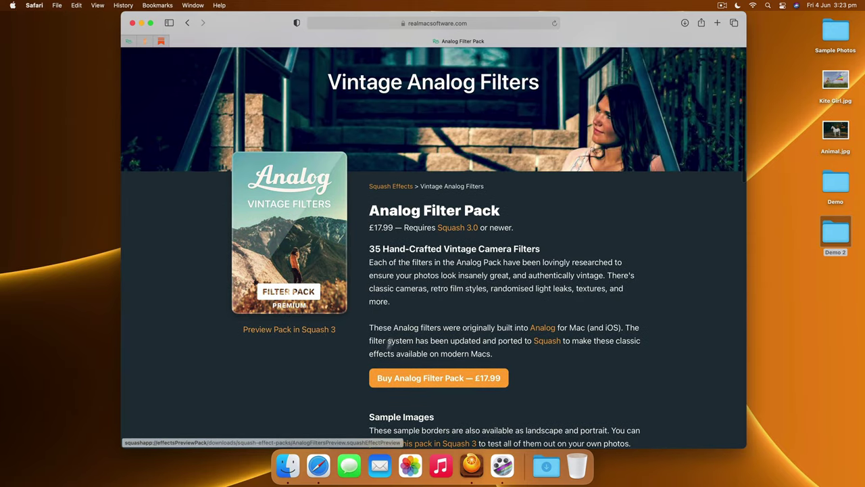
click(316, 332)
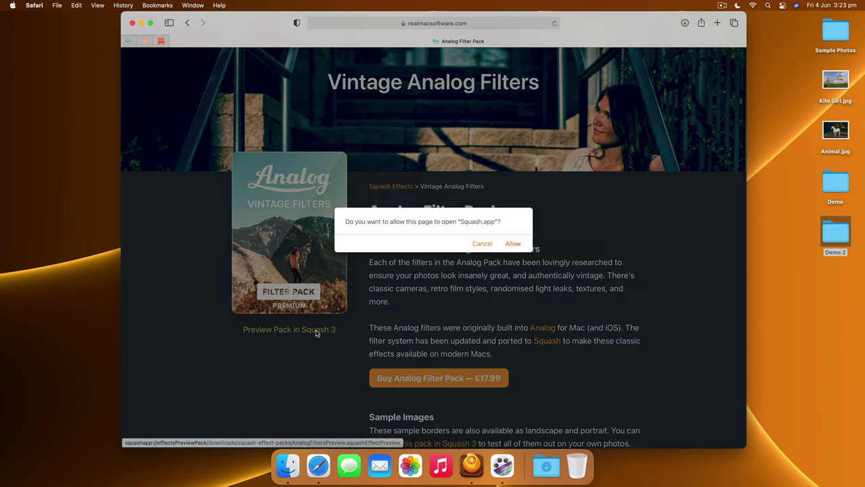
click(514, 244)
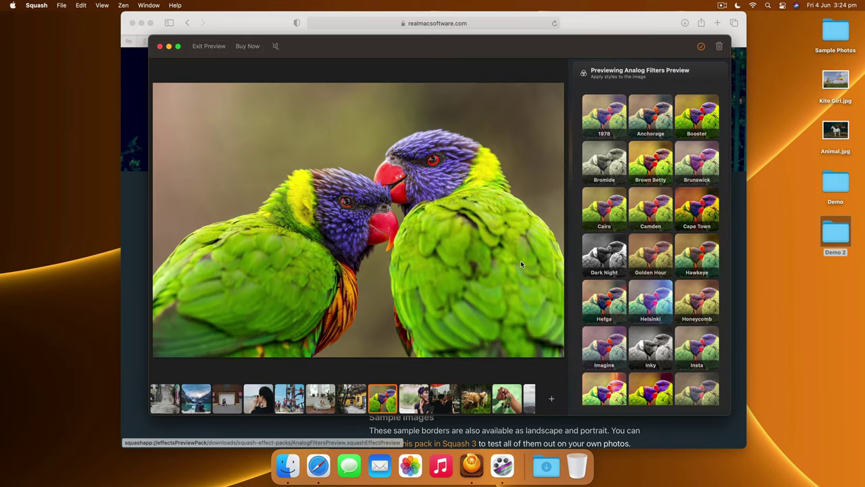
Step: Select the photo of the dog in its bed and preview the Purple Haze, Memory and Helsinki filters on it
click(315, 402)
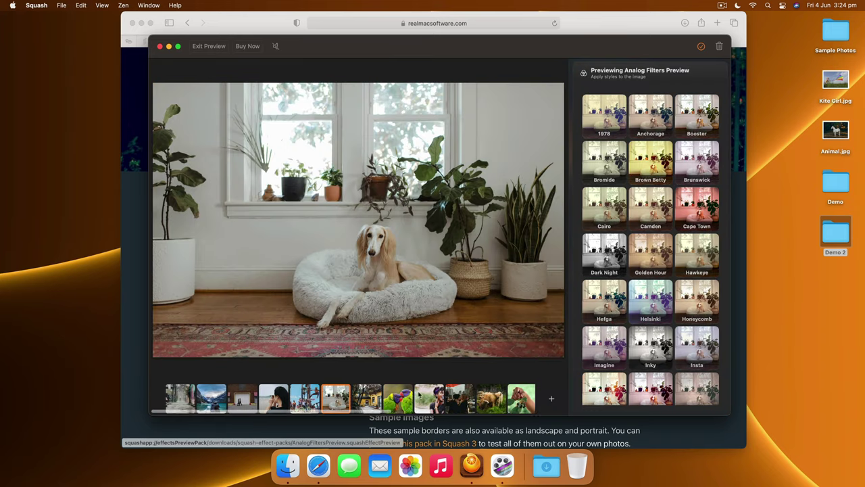
scroll(654, 157, down, 10)
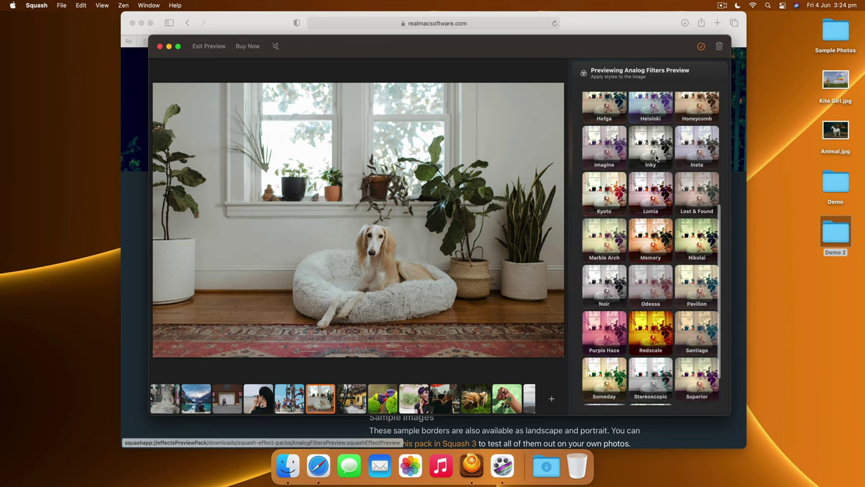
click(600, 345)
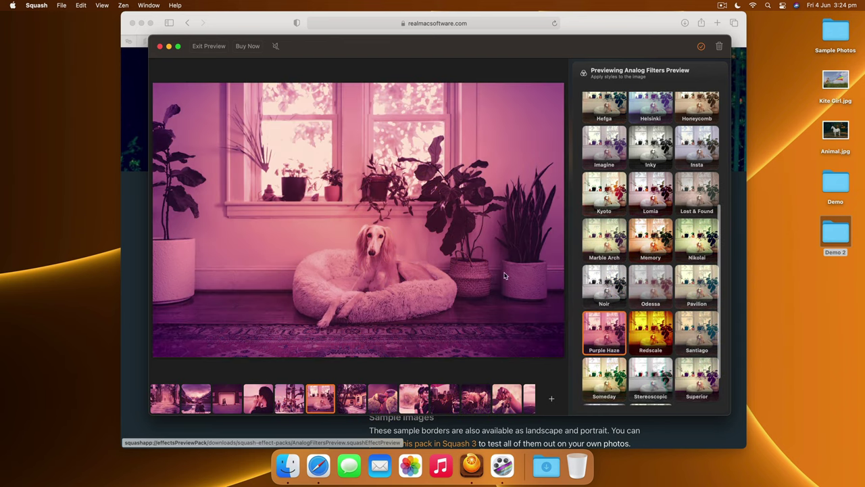
click(649, 235)
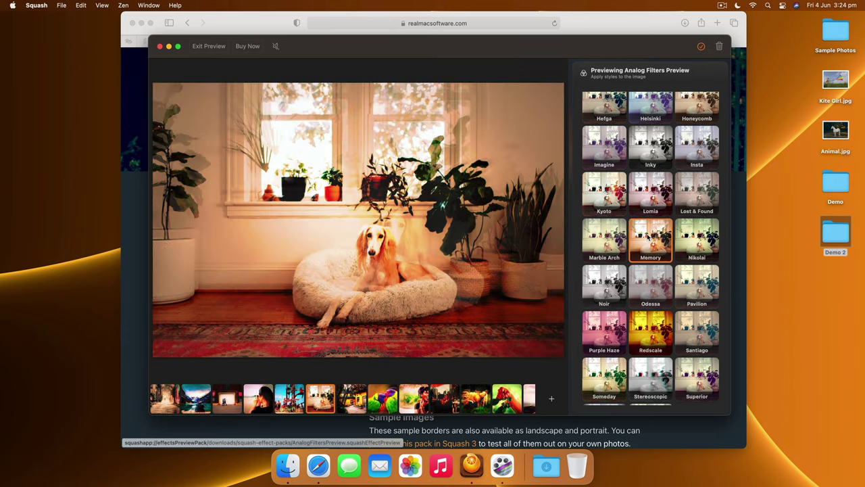
scroll(648, 203, up, 5)
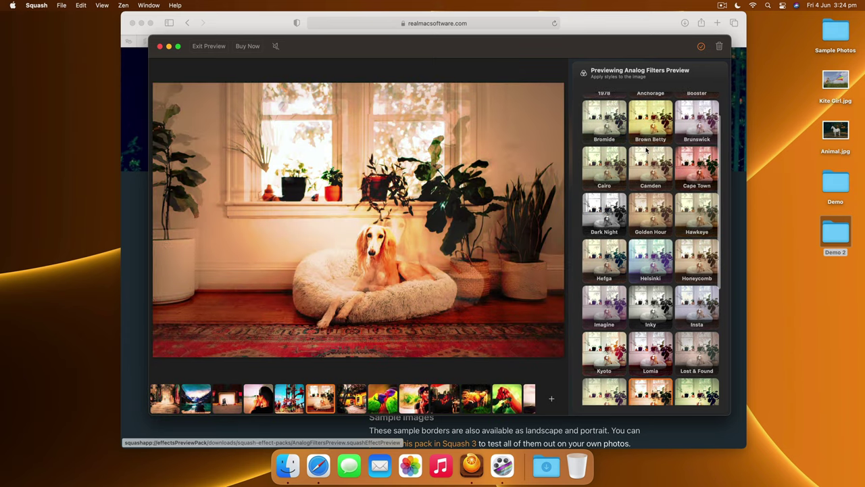
click(644, 248)
Step: Preview the Redscale, Stereoscopic and Toy Box filters on the dog photo
scroll(644, 247, down, 2)
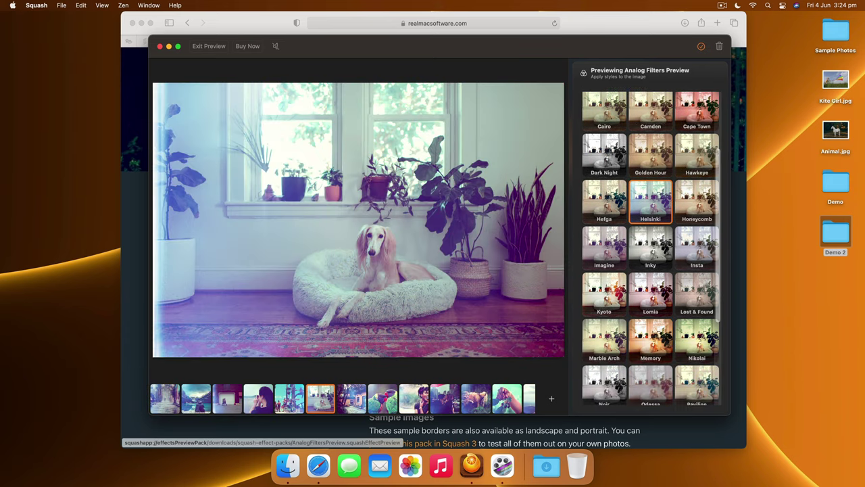
scroll(689, 246, down, 2)
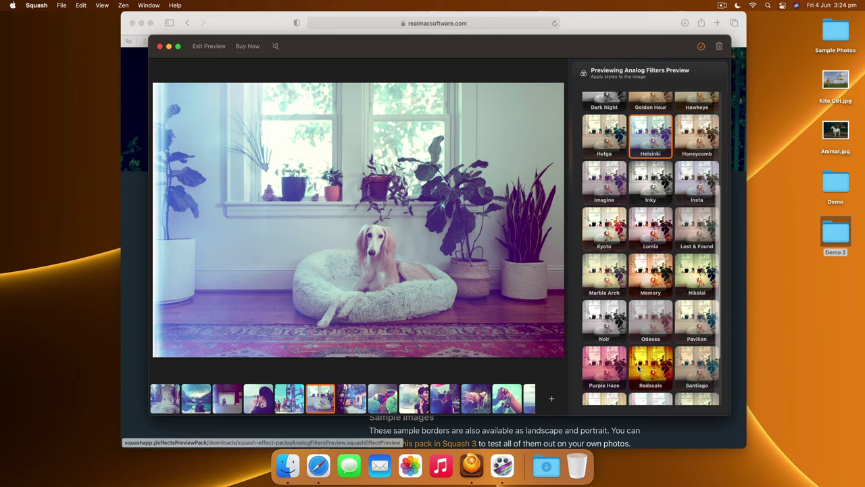
click(638, 369)
scroll(638, 369, down, 3)
click(654, 341)
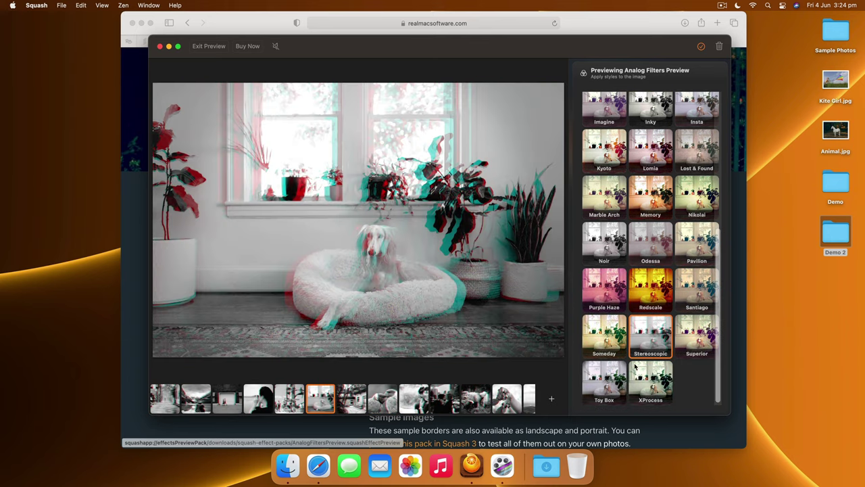
click(605, 382)
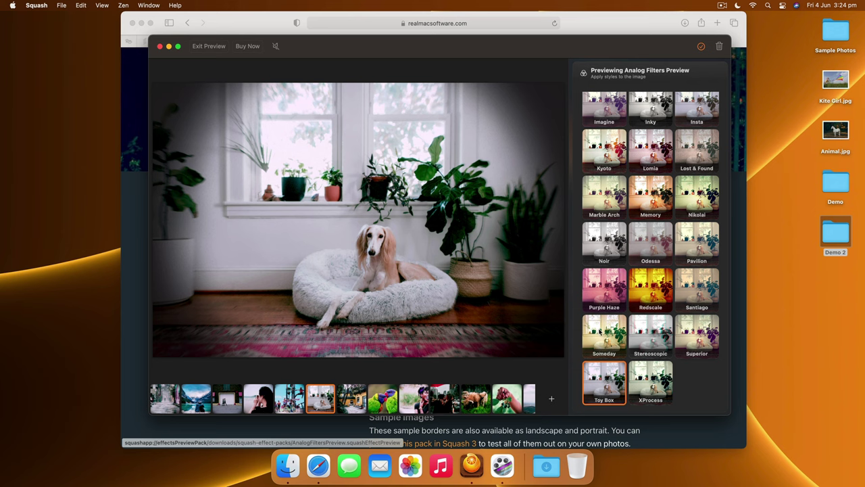
Step: Compare Purple Haze and Redscale on the dog photo once more, then return to the Toy Box filter
click(623, 295)
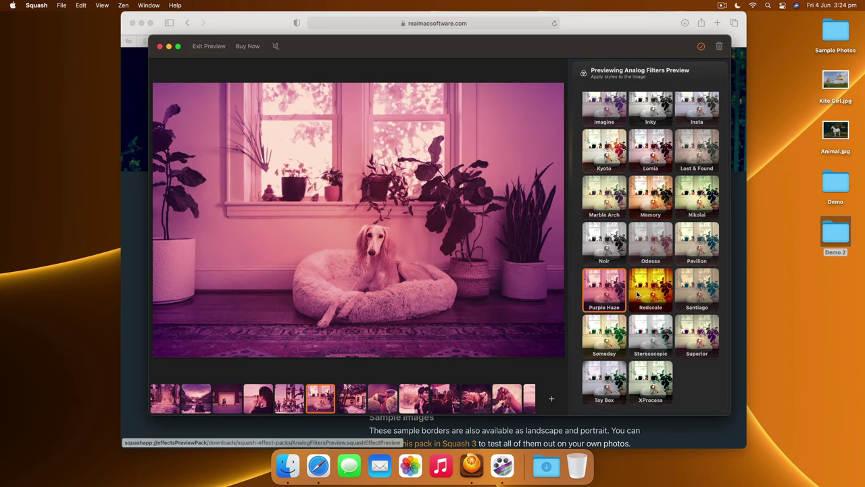
click(643, 292)
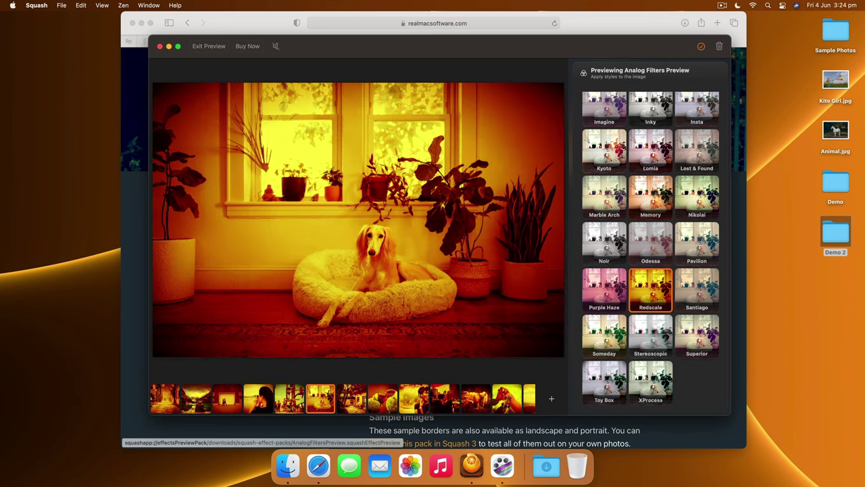
click(610, 381)
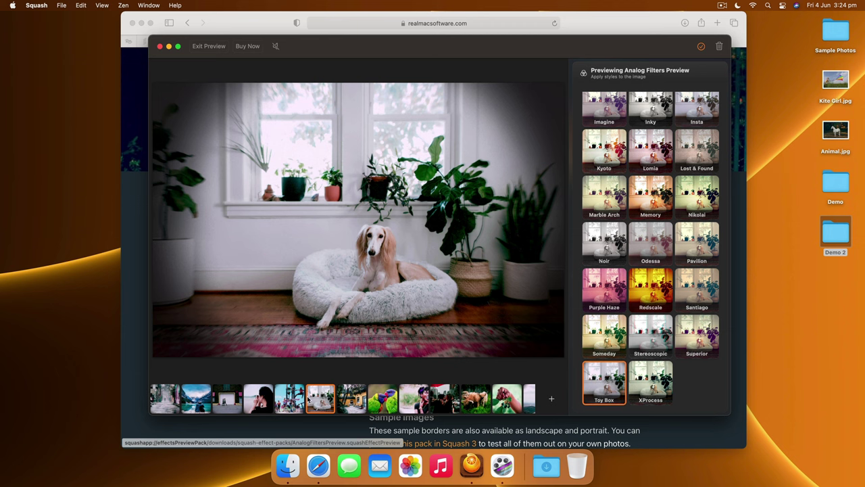
Step: View the Toy Box filter on other photos, including the skateboarder, laughing woman, highland cattle and boat on the lake, ending on the dining table with plants
click(289, 398)
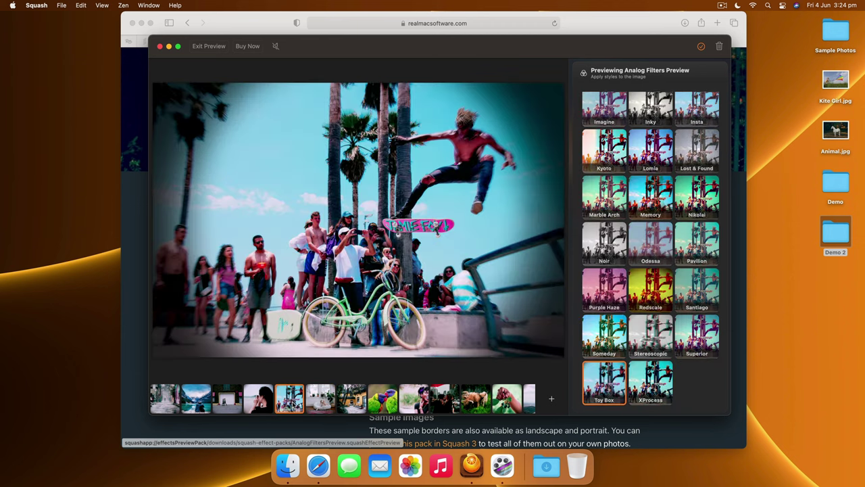
click(190, 403)
click(322, 403)
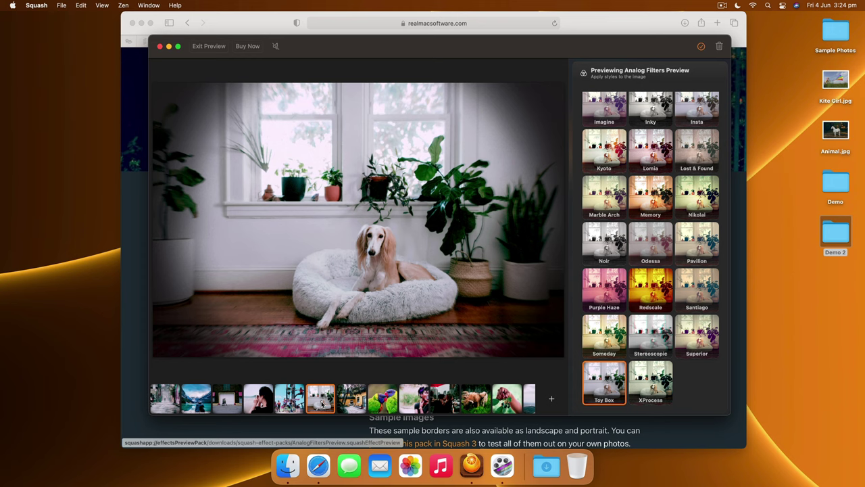
click(297, 404)
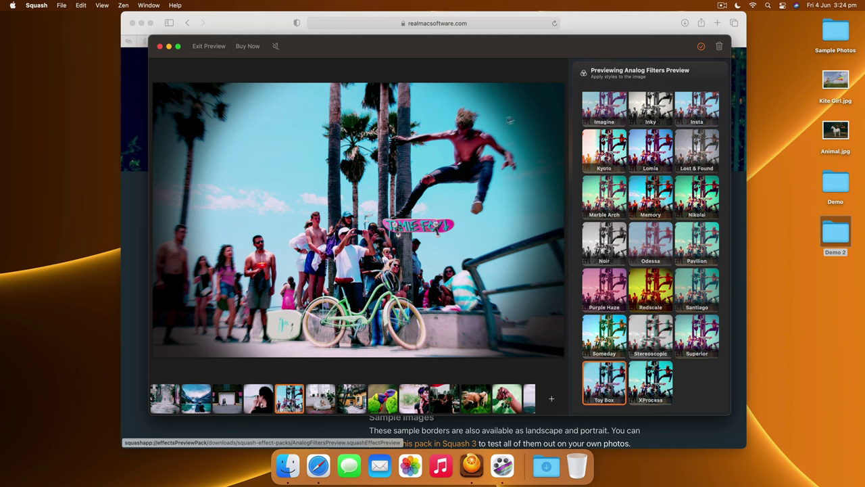
click(415, 403)
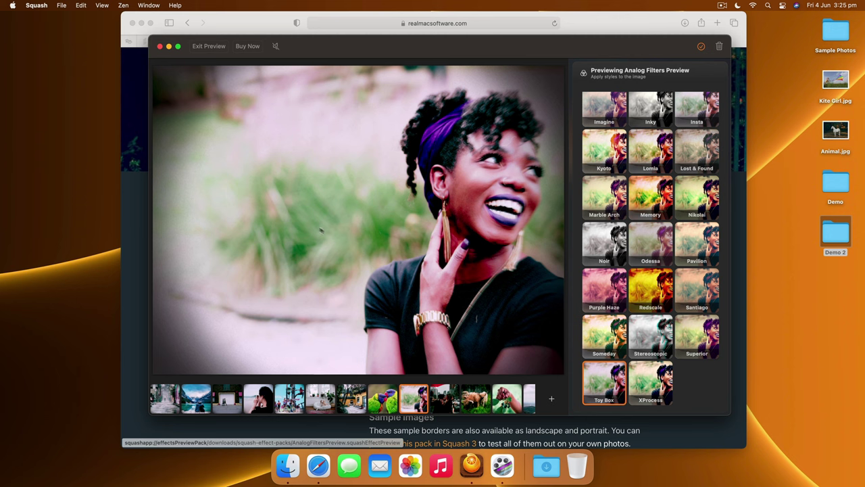
click(479, 406)
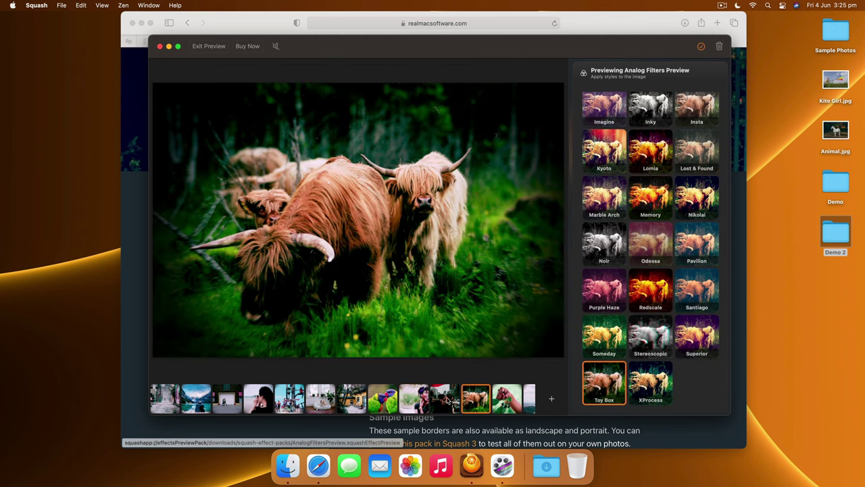
scroll(463, 405, right, 3)
click(474, 402)
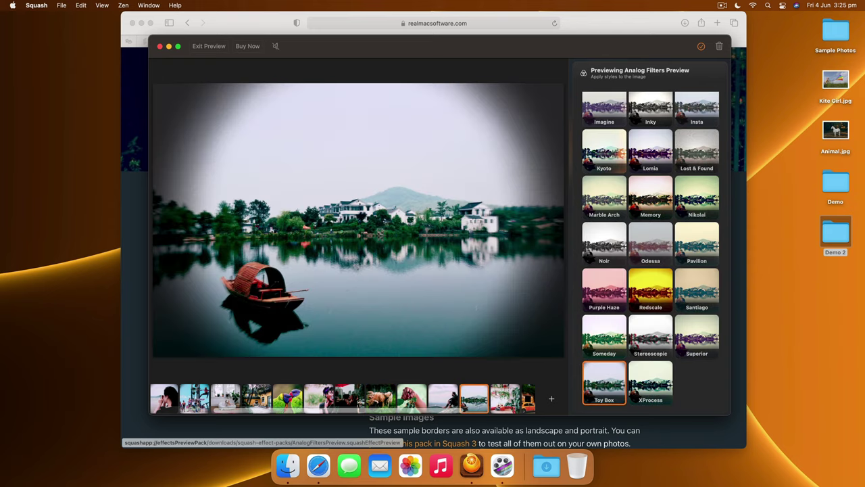
click(500, 402)
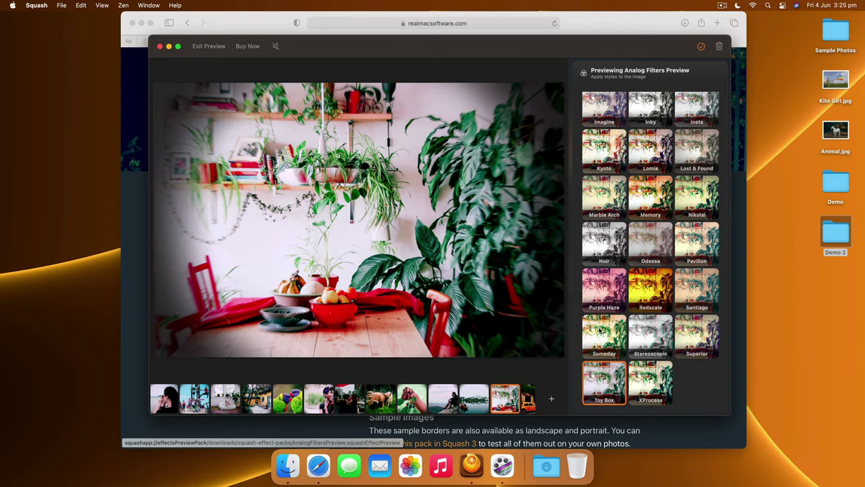
Step: Preview the Someday, Toy Box, Stereoscopic, Redscale and Odessa filters on the dining table photo
click(601, 329)
click(608, 377)
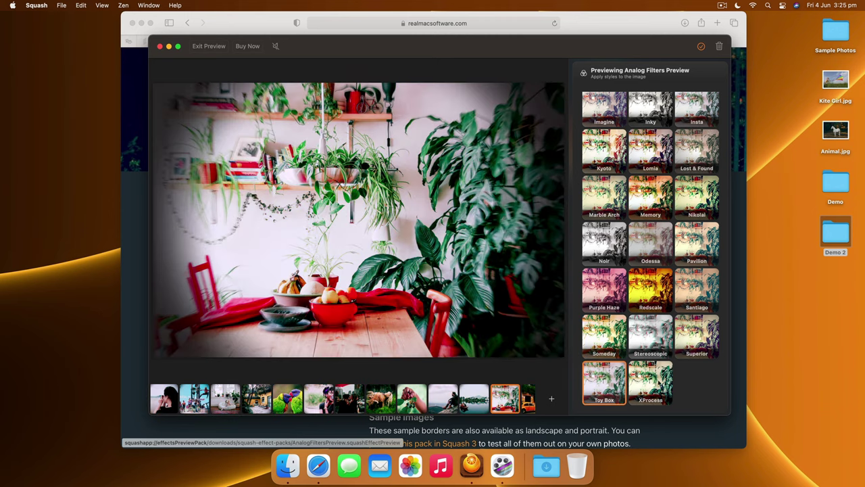
click(650, 324)
click(661, 300)
scroll(652, 284, up, 2)
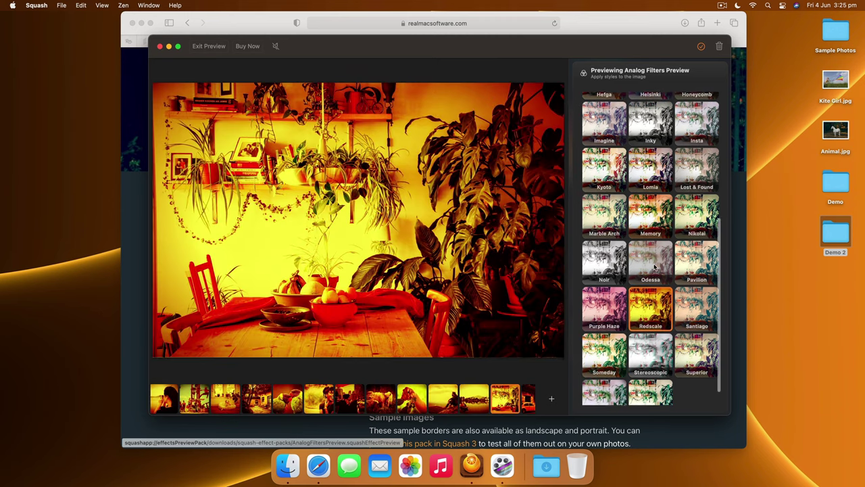
click(650, 267)
Step: Select the photo of the hand holding cherries and preview the Inky, Imagine, Insta, Lost & Found, Lomia and Memory filters
click(413, 403)
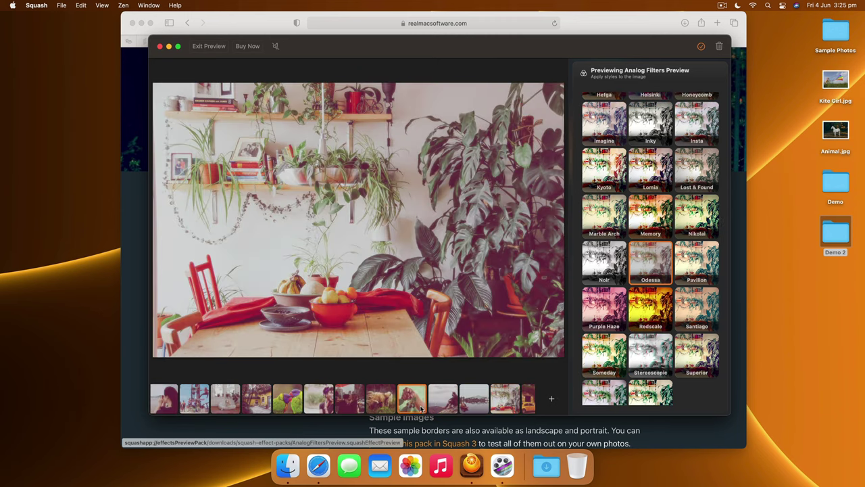
scroll(676, 300, up, 3)
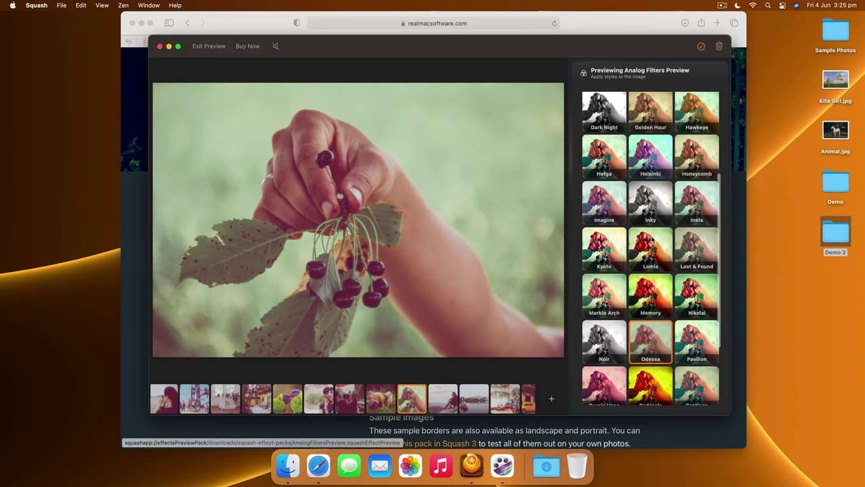
click(650, 203)
click(607, 206)
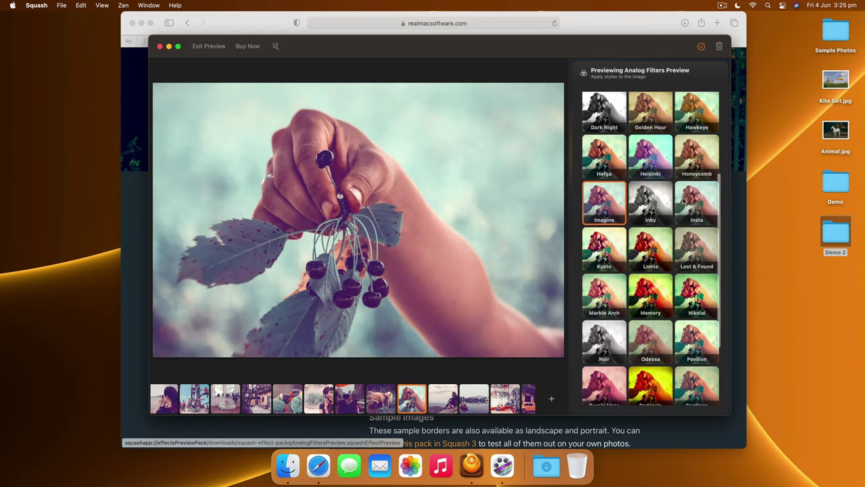
click(685, 202)
click(687, 252)
click(649, 252)
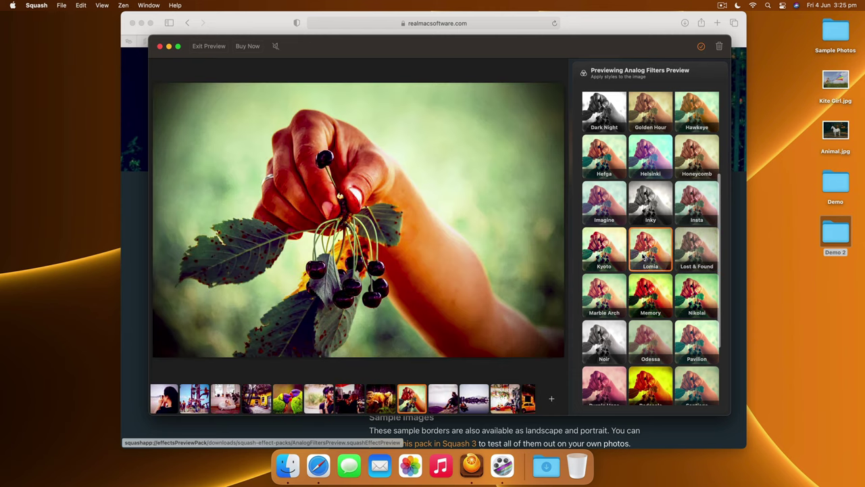
click(632, 305)
Step: Preview the Dark Night, Golden Hour, Bromide, Brown Betty and Helsinki filters on the cherries photo
scroll(639, 270, up, 3)
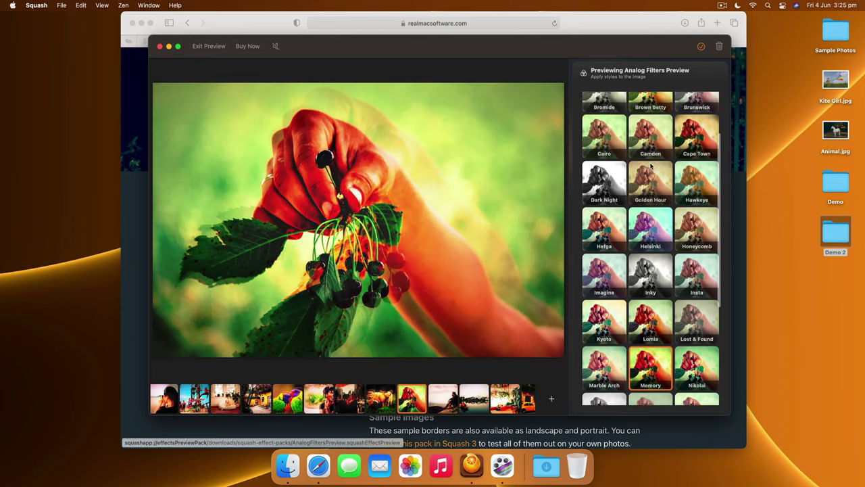
click(604, 186)
click(653, 185)
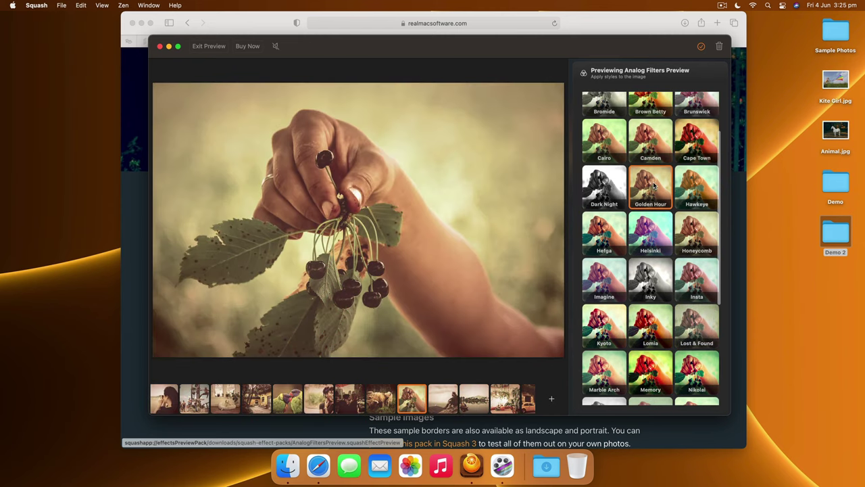
scroll(653, 189, up, 3)
click(614, 174)
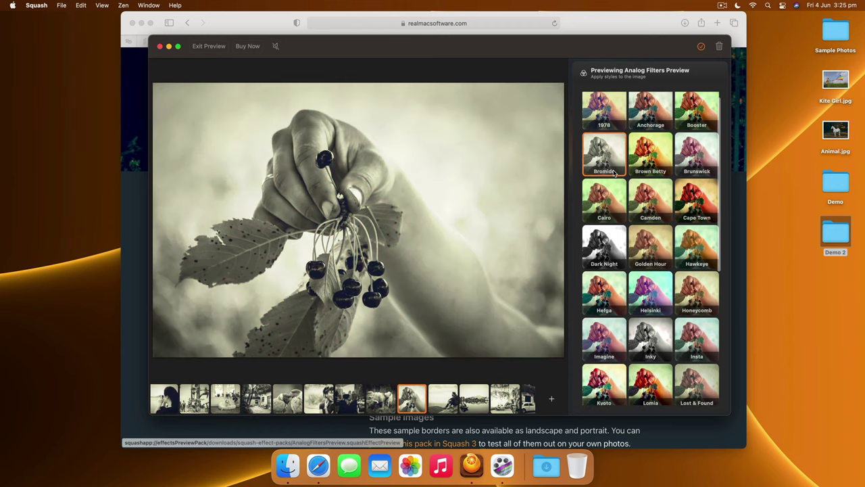
click(650, 165)
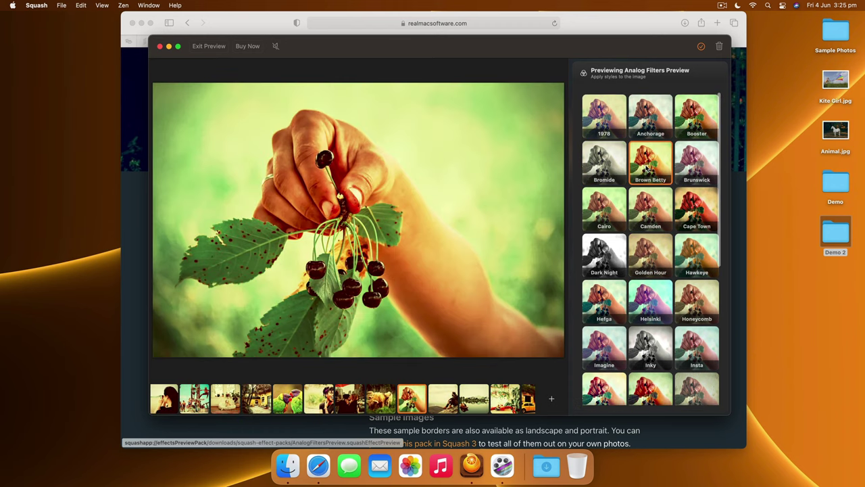
click(657, 302)
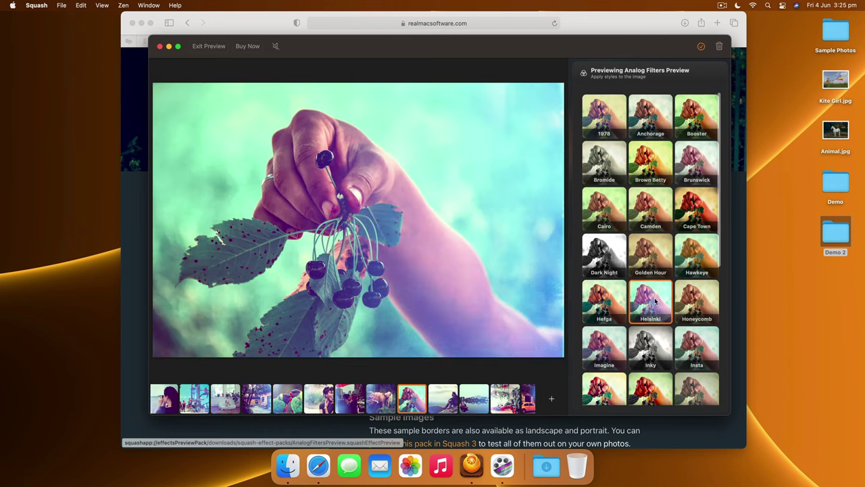
Step: Compare the Imagine and Inky filters on the cherries photo again, ending with Insta applied
click(612, 341)
click(651, 346)
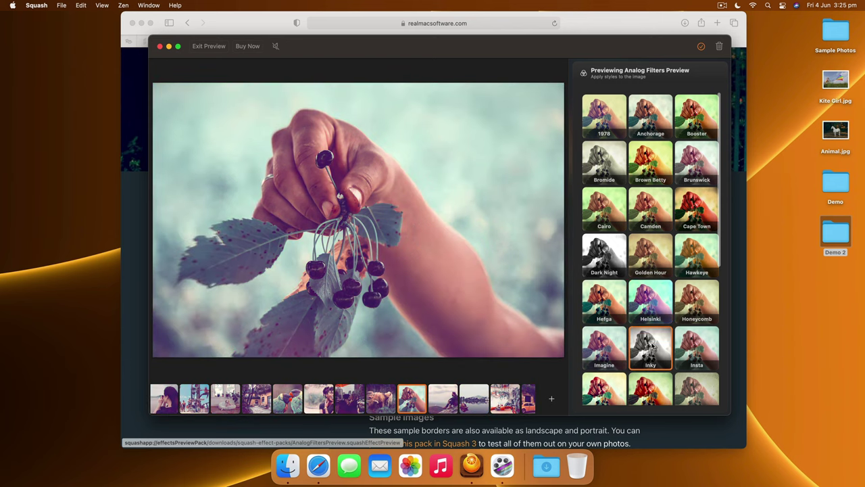
click(696, 346)
scroll(667, 347, down, 3)
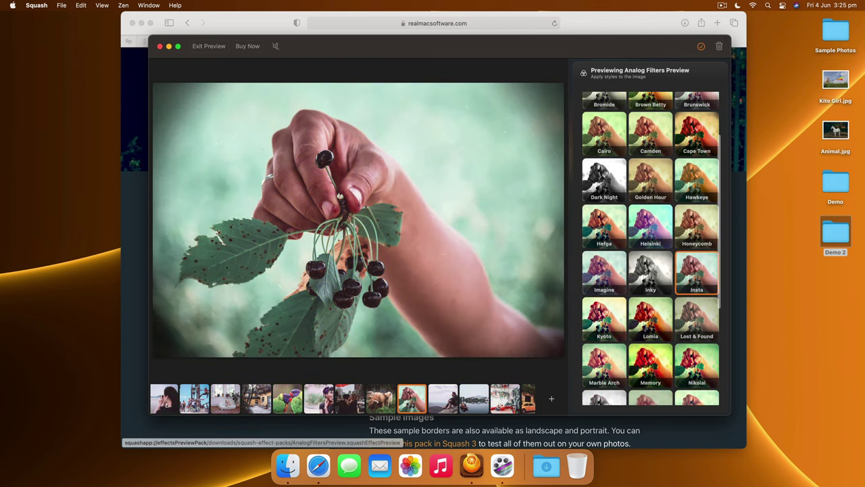
Step: Preview the Lomia, Lost & Found, Nikolai and Memory filters on the cherries photo and exit the Analog Filters preview
click(652, 318)
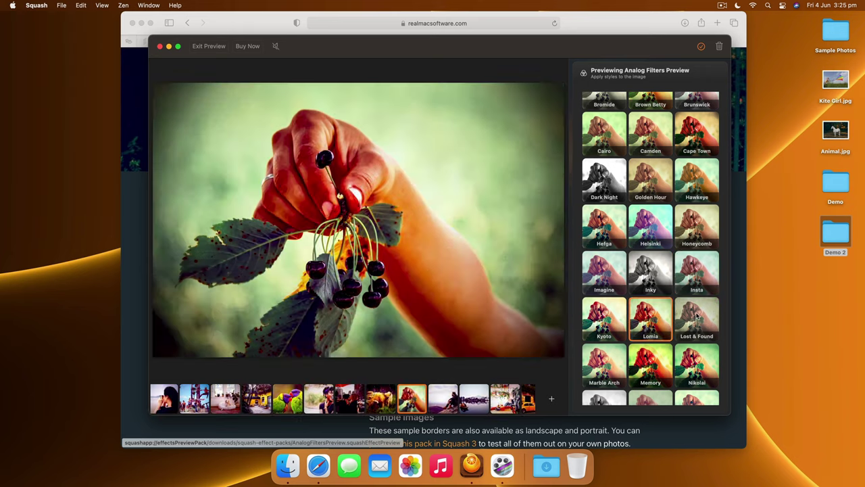
click(701, 319)
click(706, 359)
click(646, 365)
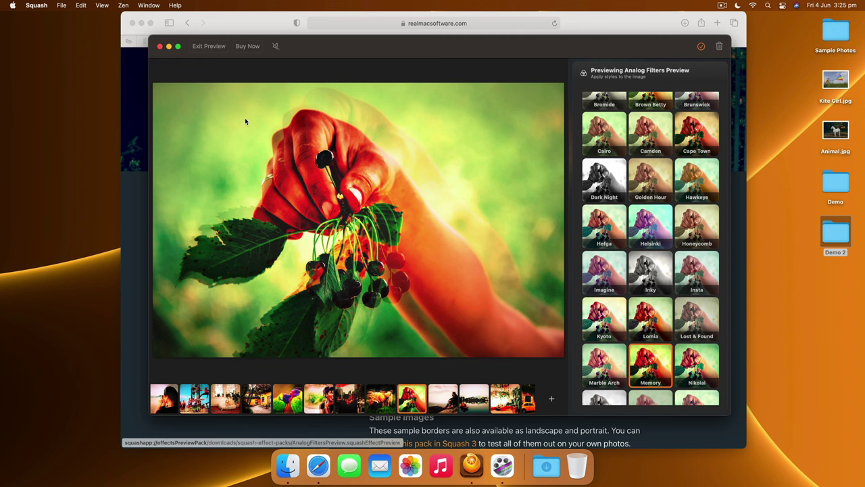
click(220, 48)
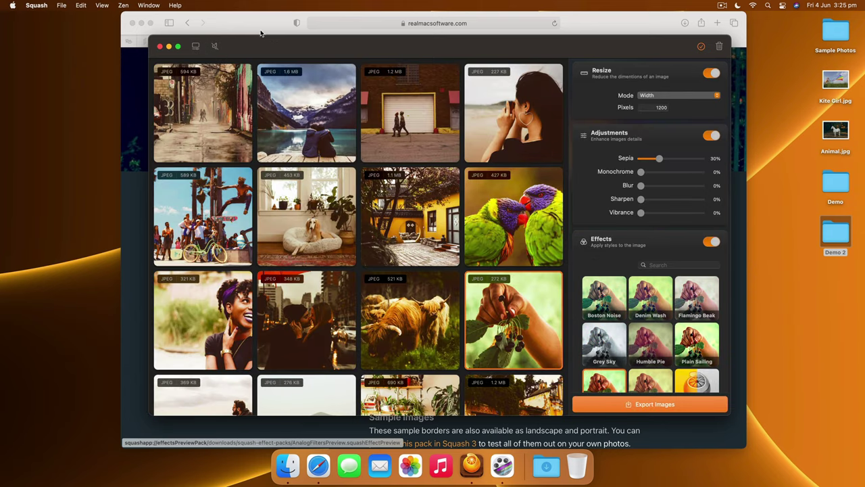
Step: Switch to Safari, return to the effect packs overview and look over the Analog Border Pack page
click(261, 30)
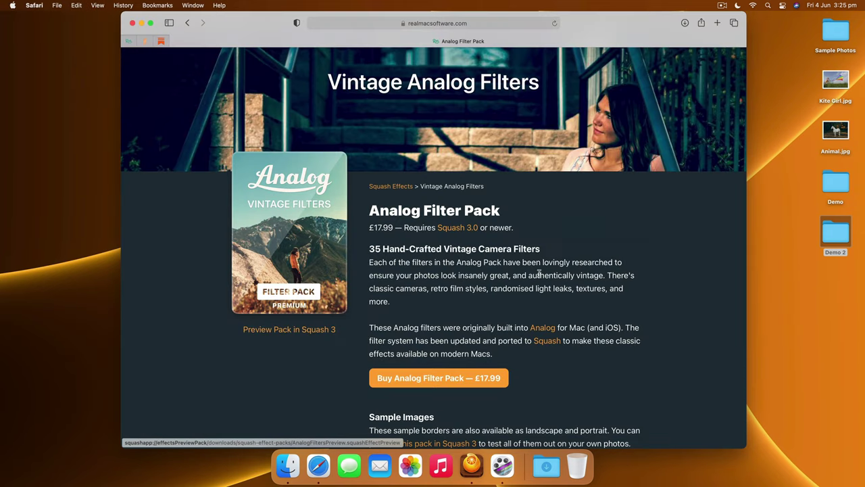
click(188, 22)
click(496, 287)
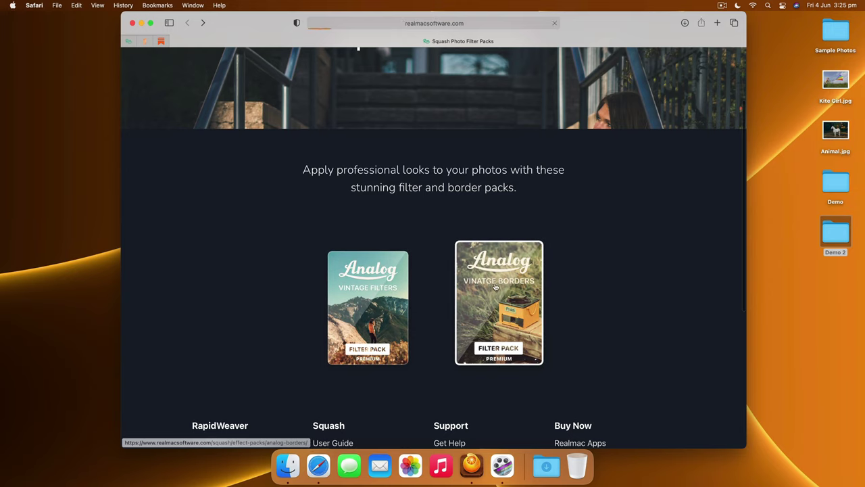
scroll(257, 271, down, 3)
scroll(302, 286, up, 3)
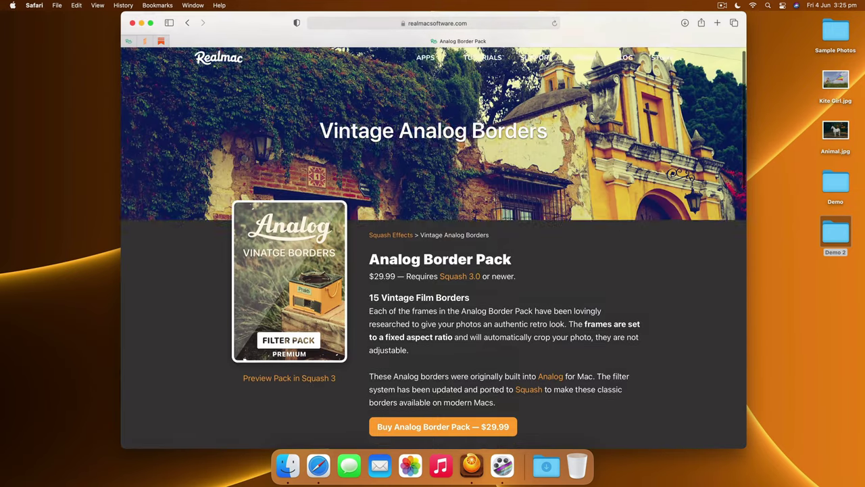
Step: Close the browser window, return to Squash and view the installed effect packs in the preferences
click(133, 22)
click(372, 53)
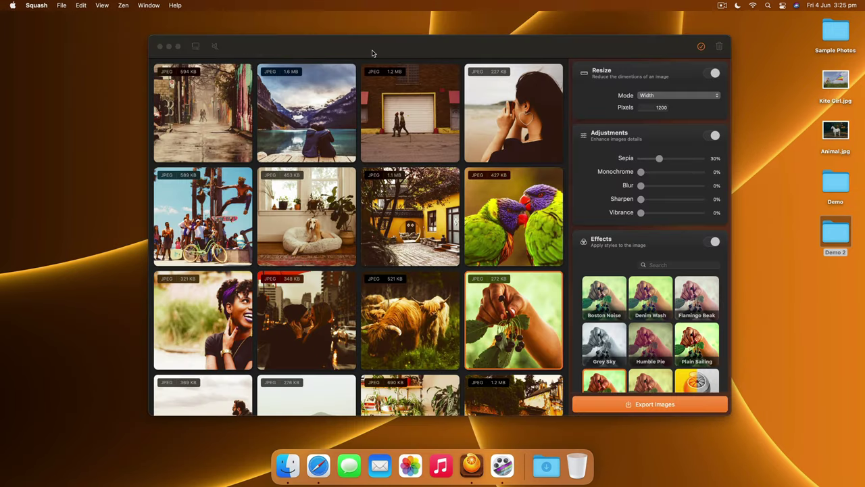
key(super+comma)
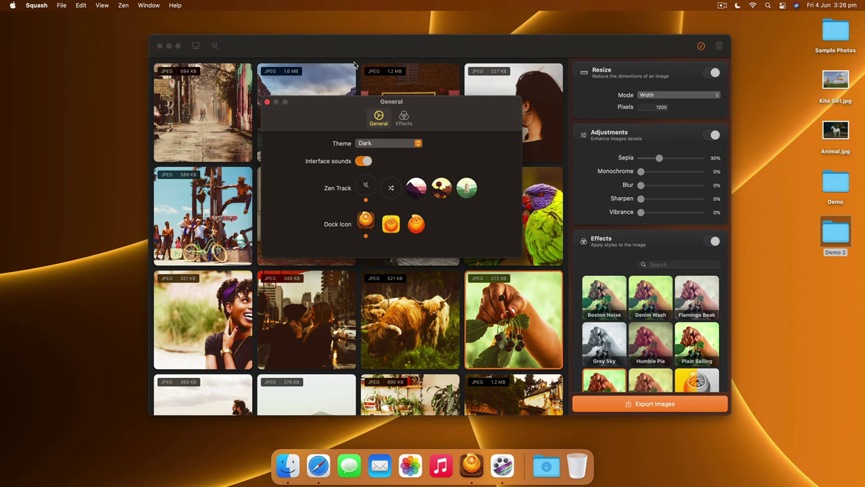
click(404, 119)
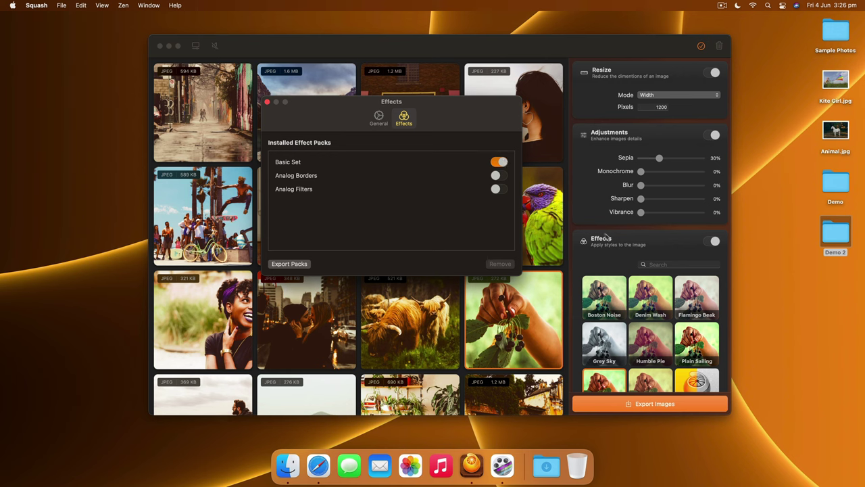
Step: Turn off the Adjustments, Resize and Watermark processing options for the photo batch
click(714, 133)
click(710, 73)
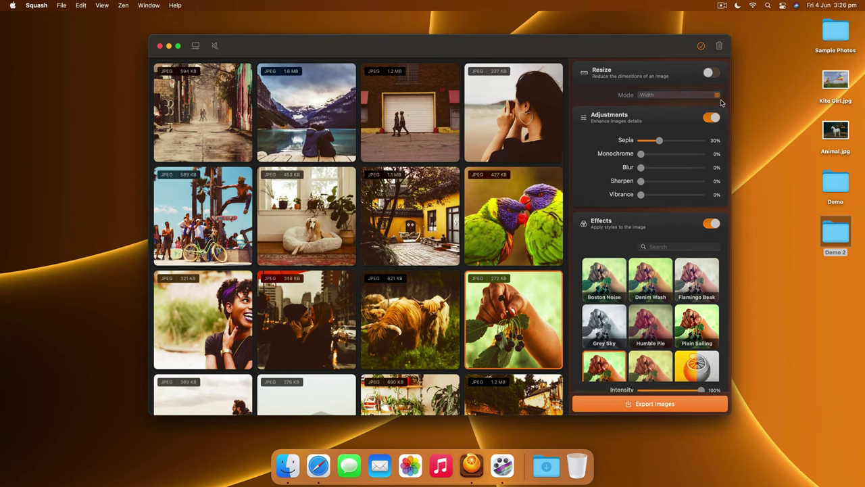
click(708, 100)
click(712, 323)
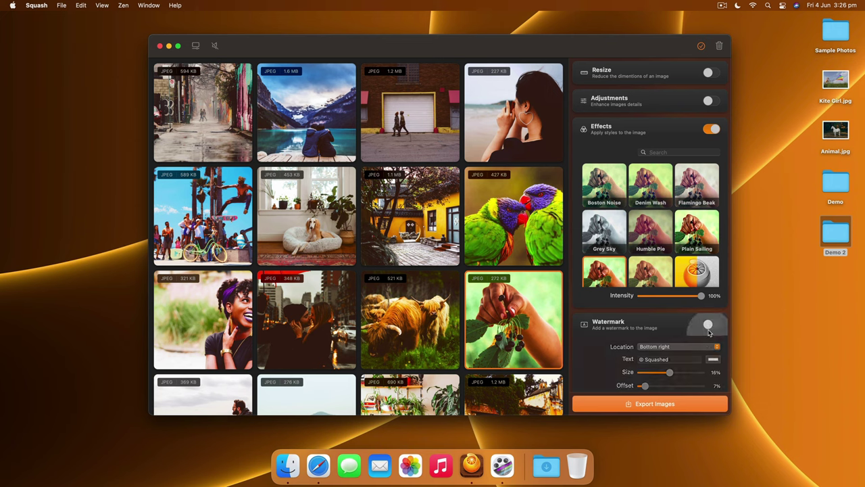
scroll(697, 359, down, 1)
scroll(697, 359, down, 5)
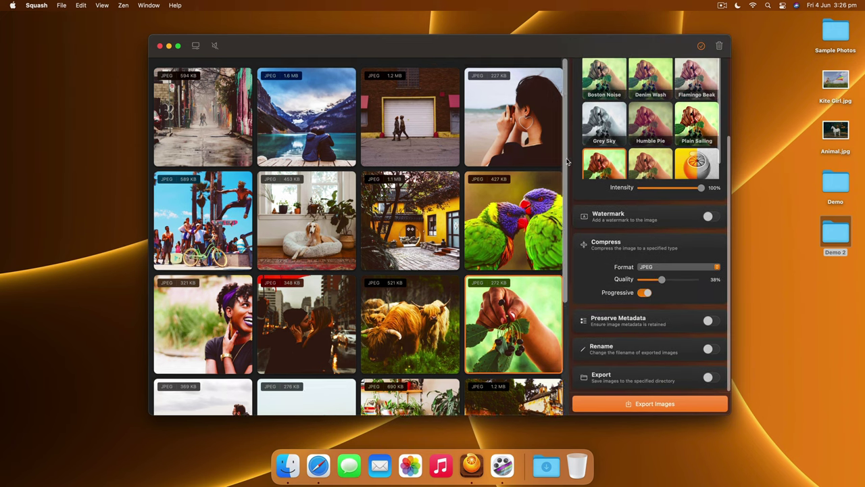
Step: Look over the processing options and the available Zen tracks
scroll(576, 162, up, 5)
scroll(576, 163, up, 2)
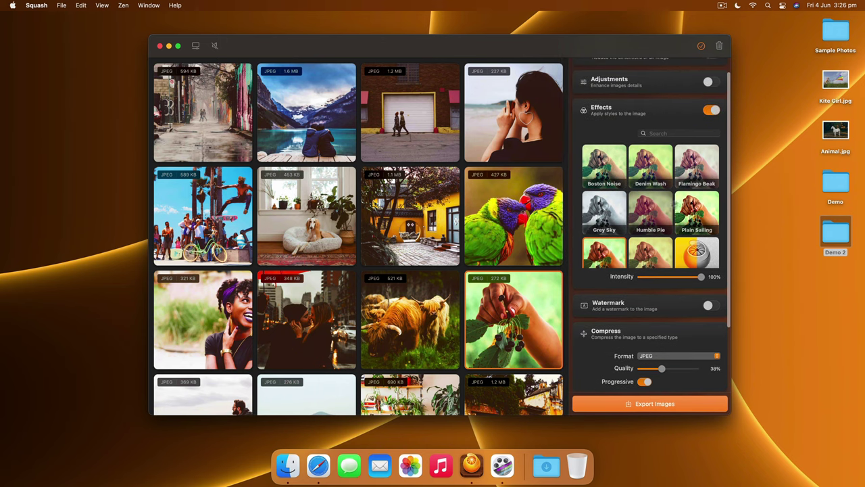
scroll(656, 201, down, 2)
scroll(656, 201, up, 2)
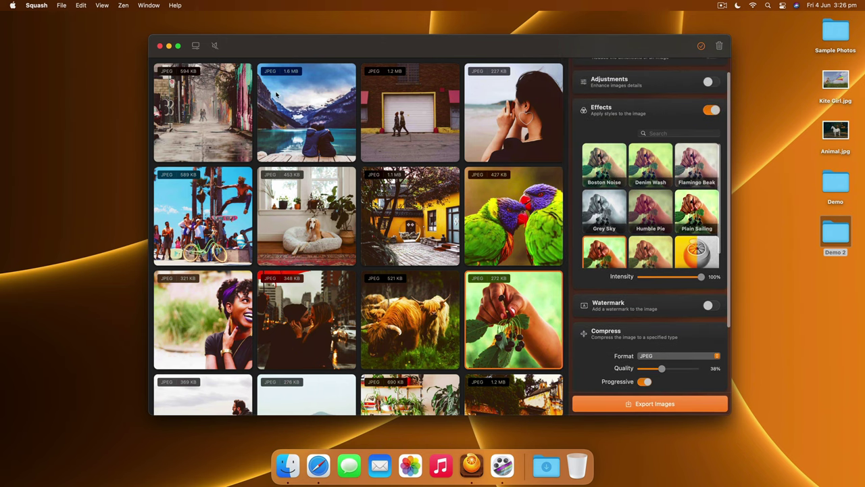
click(213, 47)
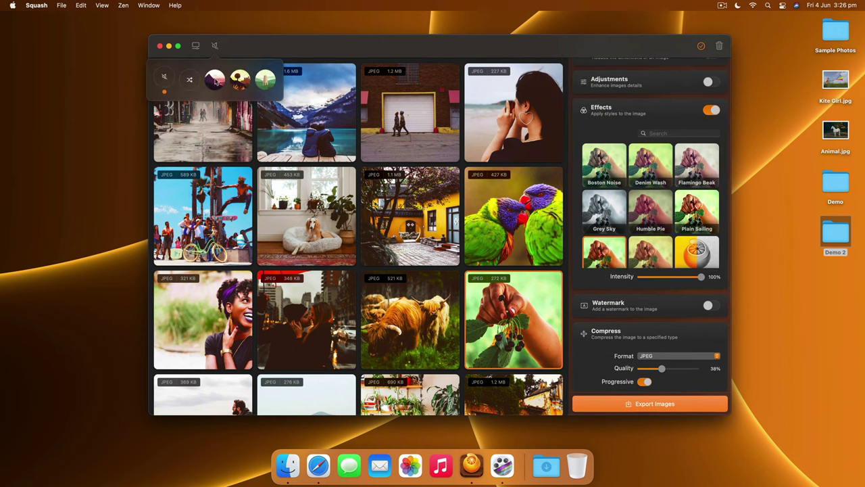
click(237, 46)
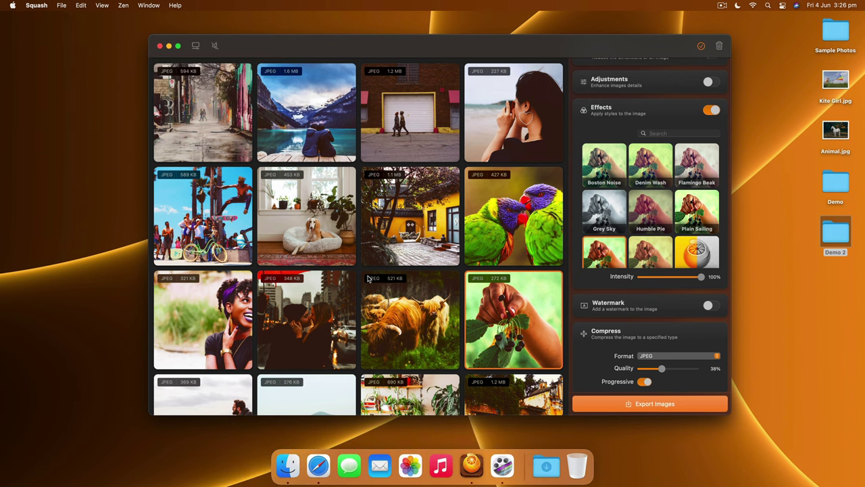
Step: Enable the Analog Filters and Analog Borders effect packs in the preferences, check the General settings and close the preferences
key(super+comma)
click(499, 189)
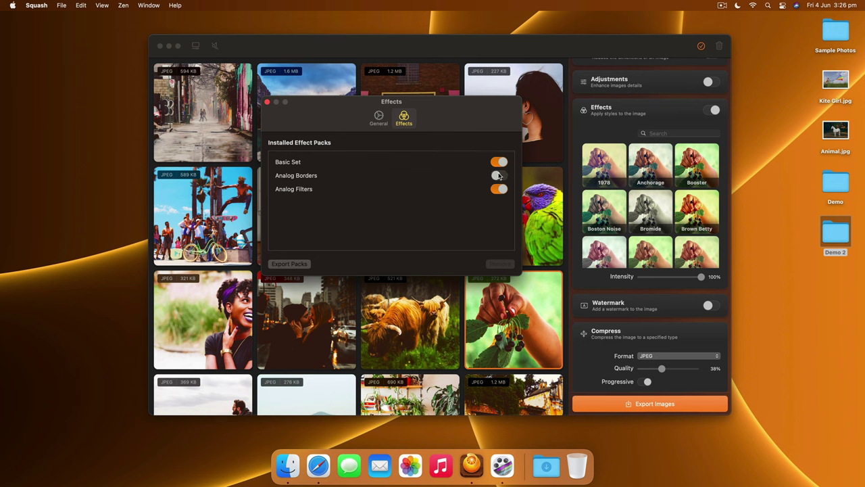
click(499, 176)
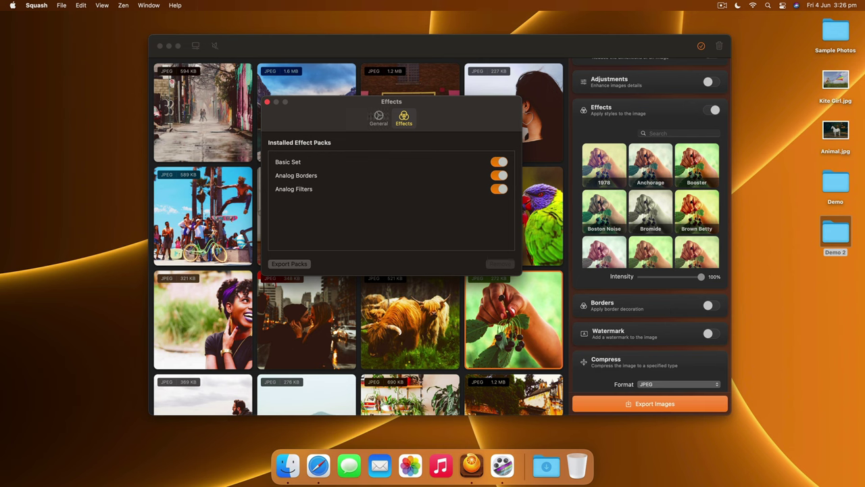
click(379, 119)
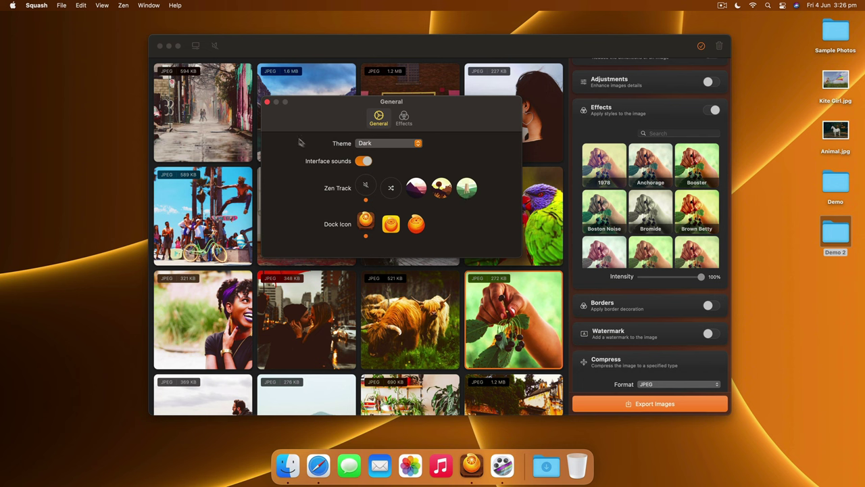
click(267, 102)
Step: Apply the 1978 effect to the batch, open the garage door photo on its own and browse the additional effects
click(599, 158)
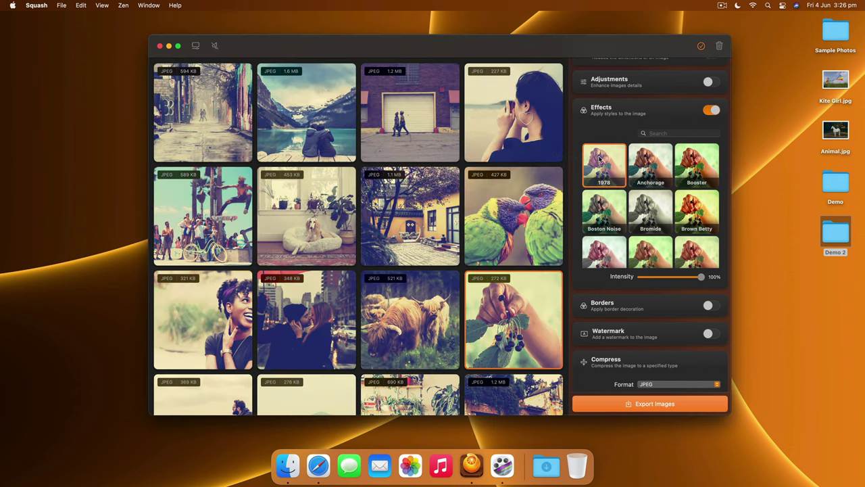
double_click(414, 115)
scroll(653, 218, down, 3)
scroll(653, 218, down, 5)
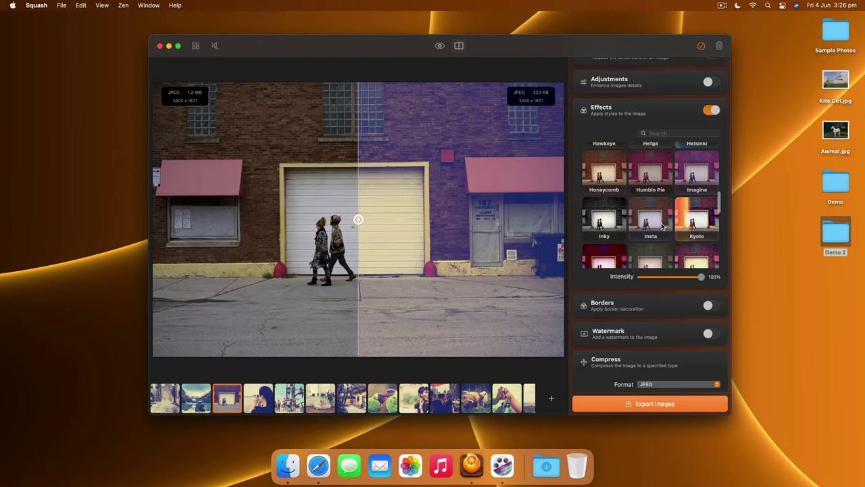
Step: Apply the Kyoto effect, reveal most of the processed garage photo in the comparison and regenerate its light leak at 100% intensity
click(680, 221)
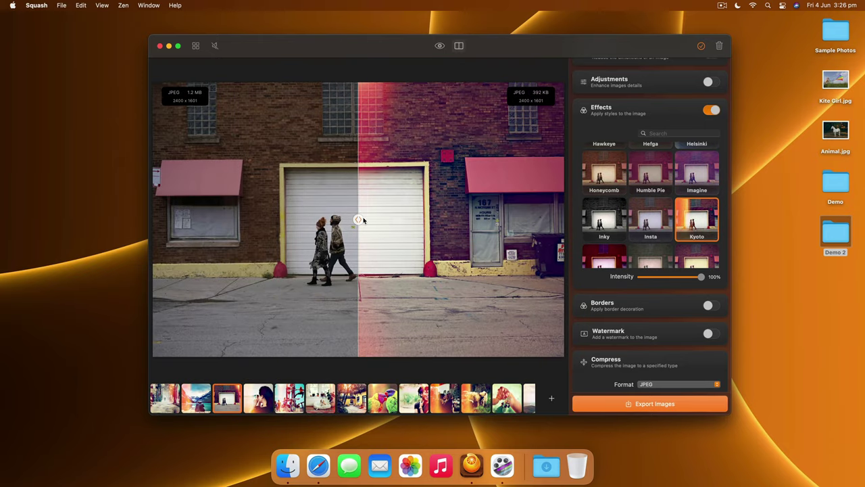
drag(358, 219, 192, 240)
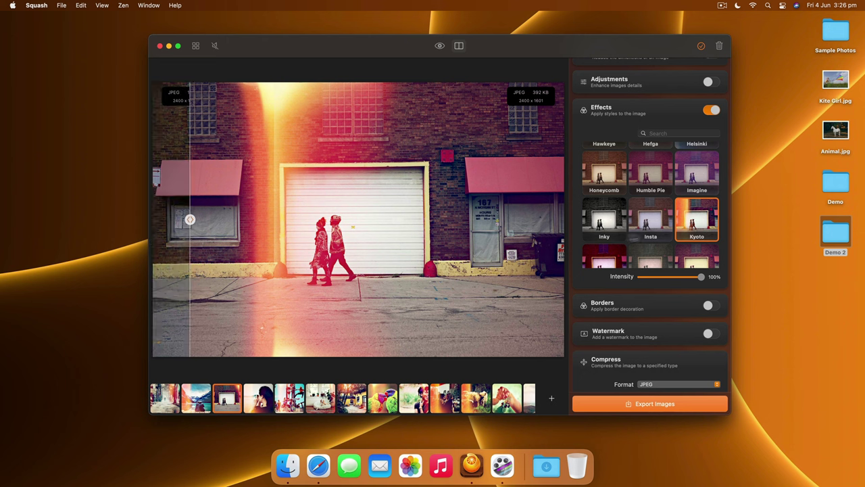
mouse_move(699, 279)
mouse_down()
mouse_move(669, 278)
mouse_move(700, 278)
mouse_up()
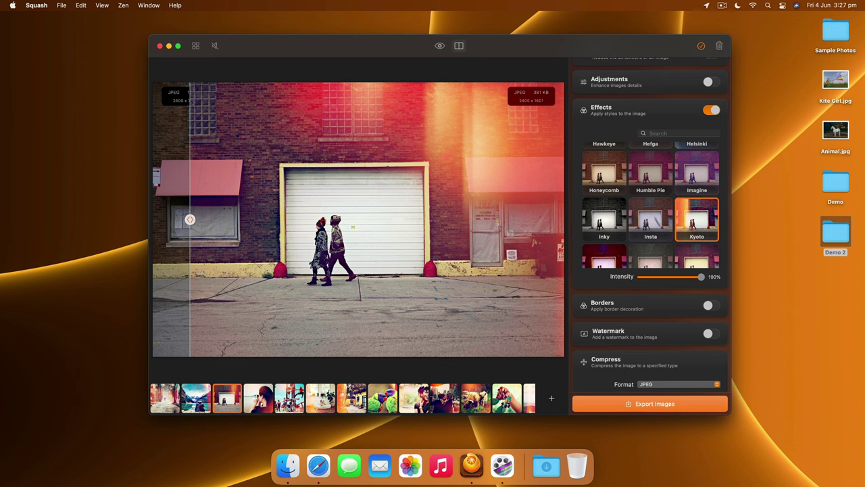
mouse_move(701, 278)
mouse_down()
mouse_move(686, 278)
mouse_move(708, 278)
mouse_up()
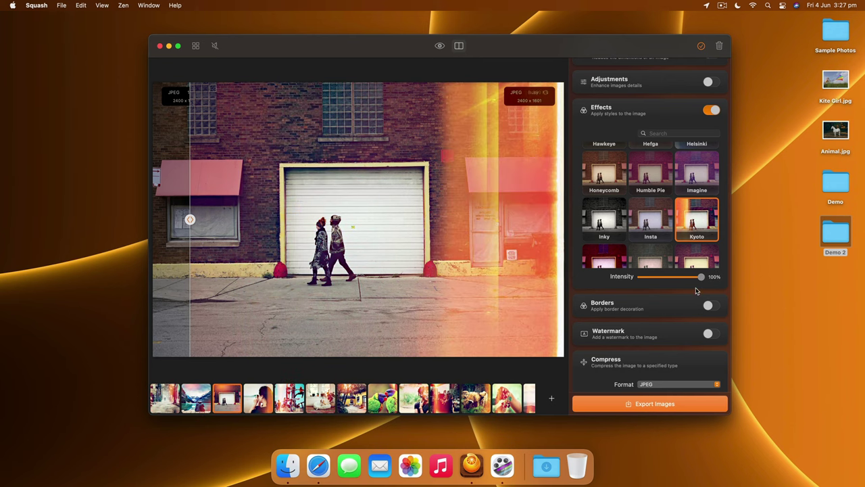
Step: Select the photo of the dog by the windows, apply the Memory effect and step through to the laughing woman's photo
click(331, 394)
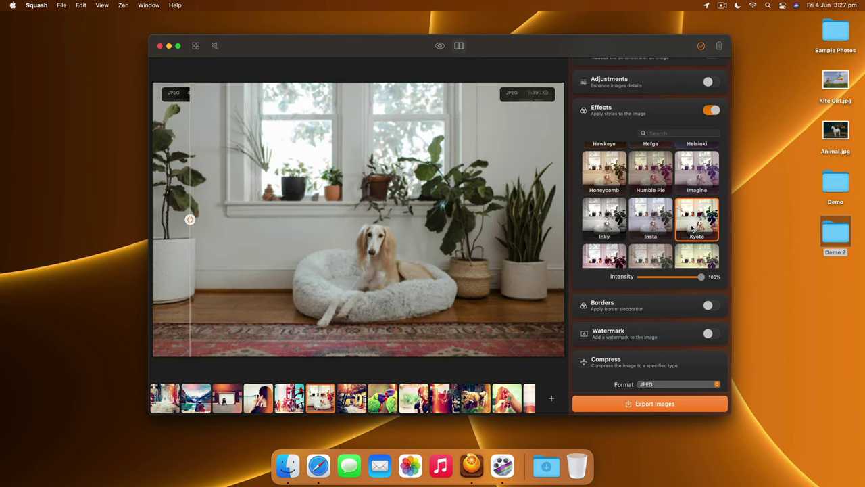
scroll(597, 218, down, 5)
click(597, 218)
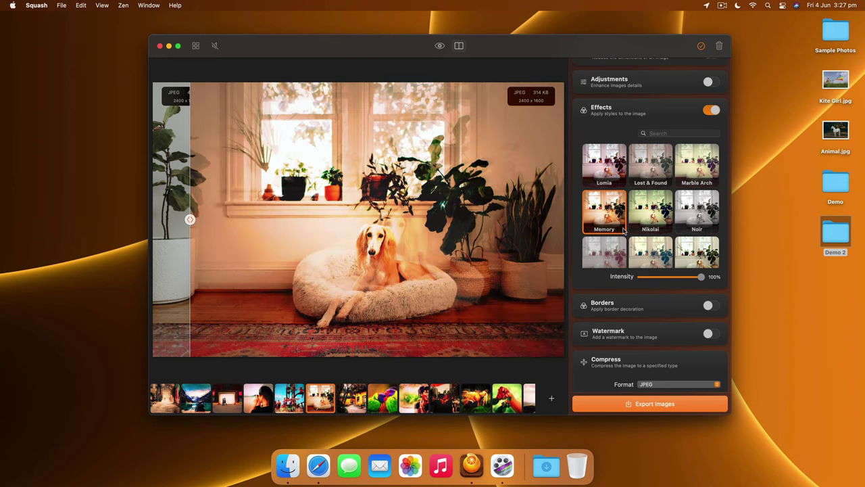
key(Right)
key(Right)
key(Right)
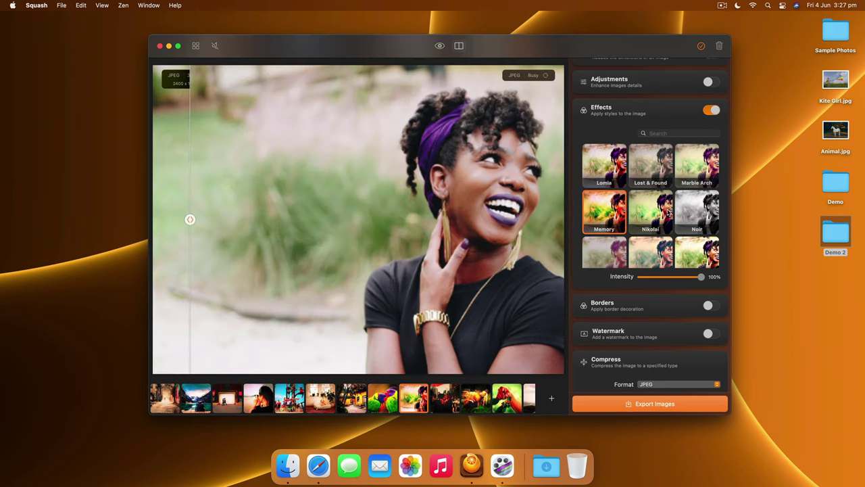
Step: Check the Memory effect on the kissing couple, cherries and mountain lake photos
scroll(658, 215, down, 10)
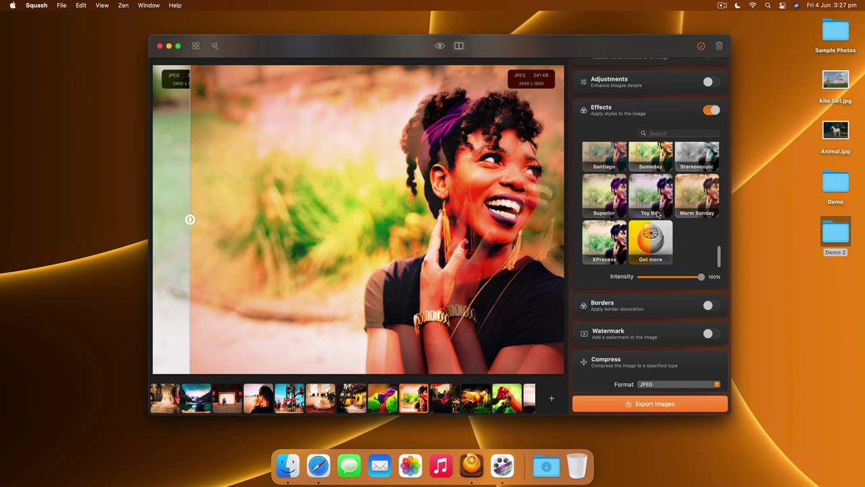
click(453, 402)
click(506, 403)
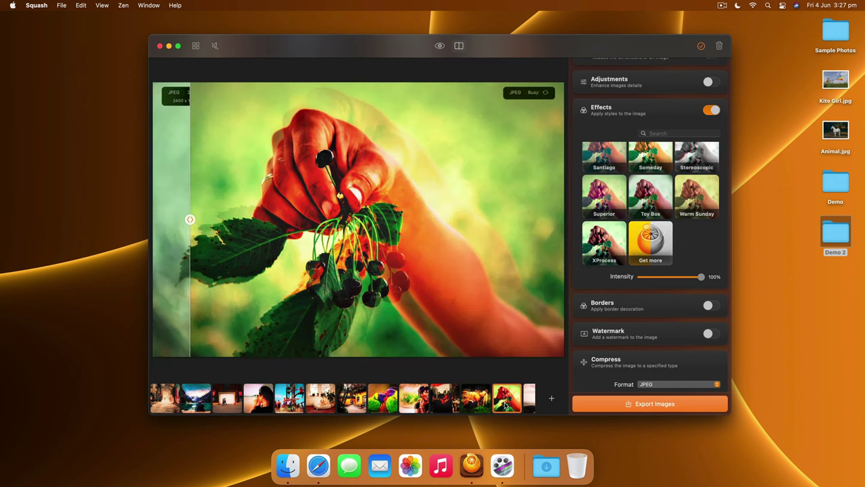
click(195, 400)
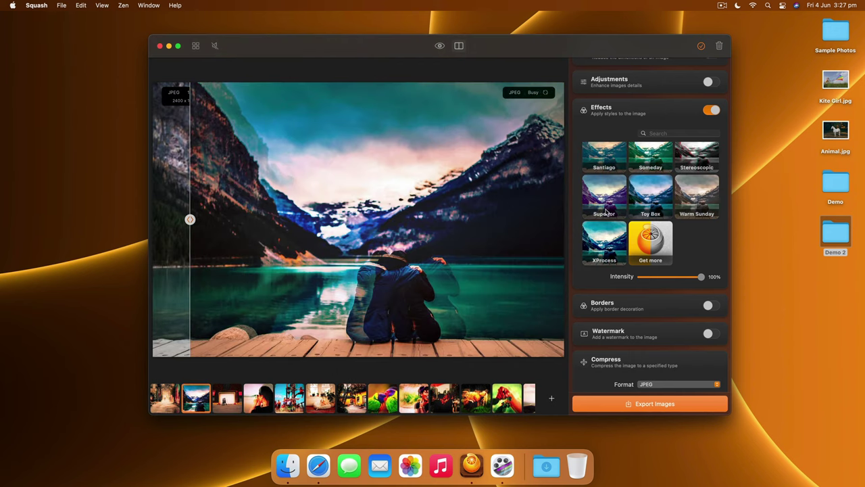
Step: Return to the grid of all photos and try the Redscale effect, ending with Lost & Found applied
click(196, 47)
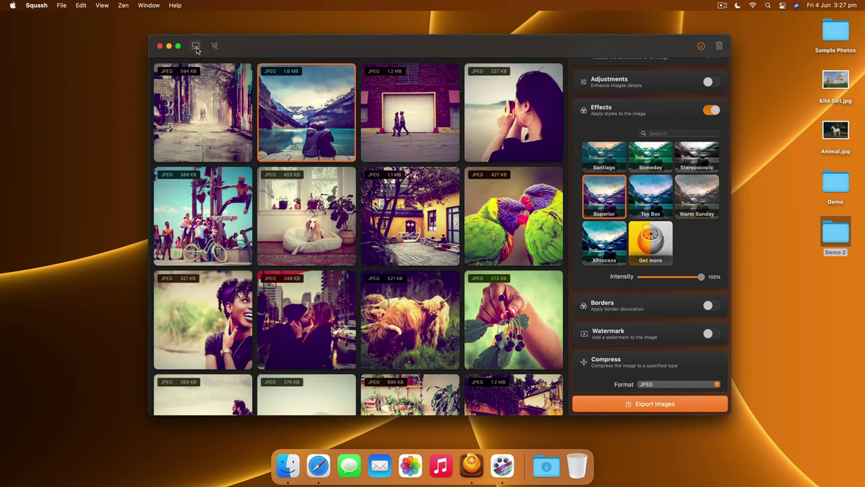
scroll(635, 210, down, 5)
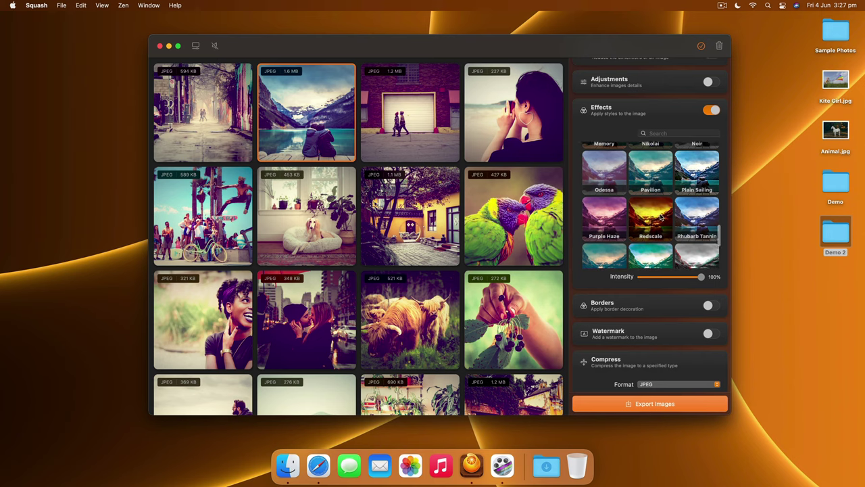
click(631, 211)
scroll(609, 195, up, 3)
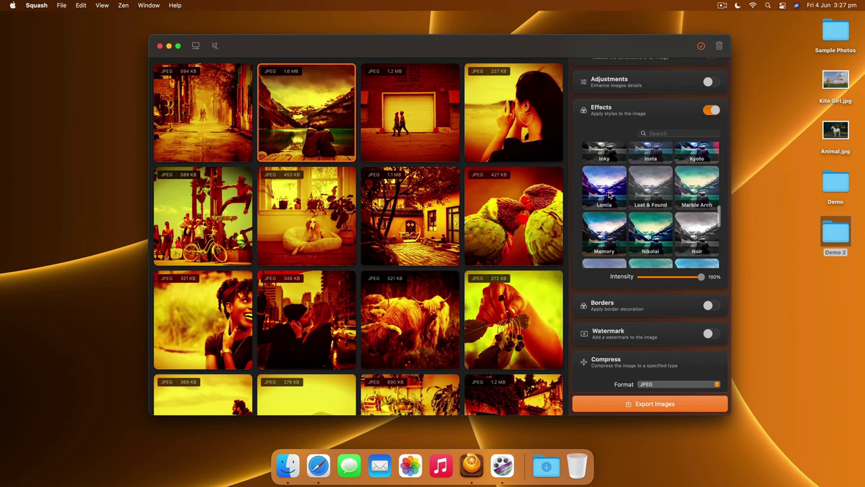
click(653, 198)
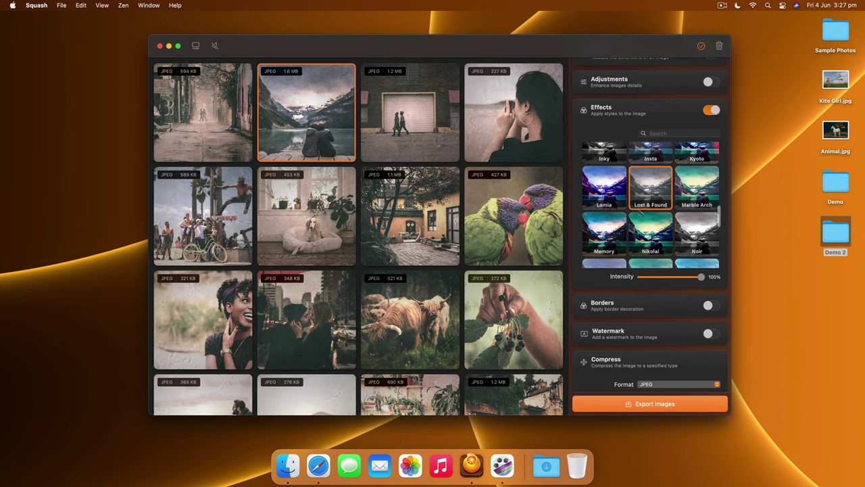
Step: Apply the Kyoto effect to all the photos and look over the whole grid
scroll(660, 197, up, 1)
scroll(661, 196, up, 3)
click(701, 227)
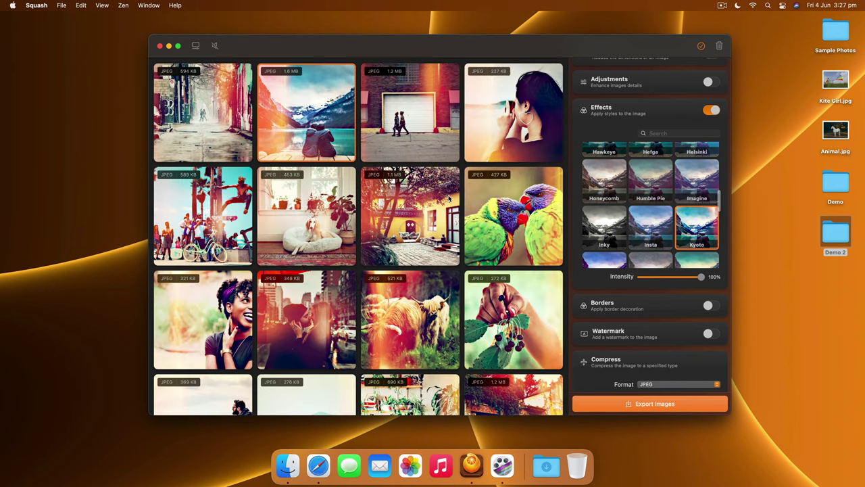
scroll(449, 197, down, 3)
scroll(448, 197, down, 3)
scroll(450, 197, up, 5)
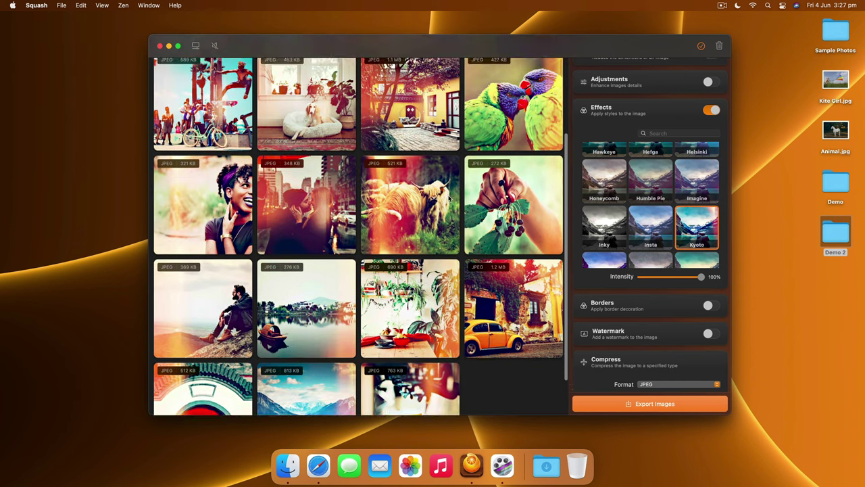
Step: Turn on Borders and apply the Grunge border, viewing it on the photo of the woman holding a camera
click(594, 299)
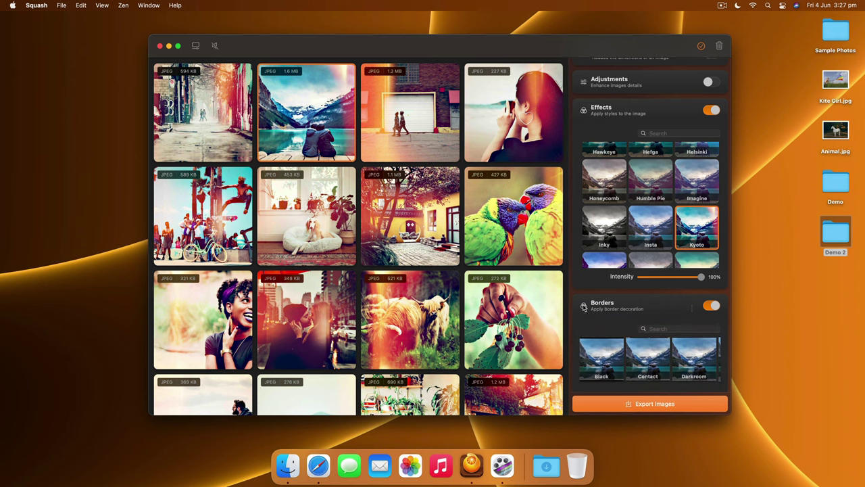
scroll(584, 307, down, 2)
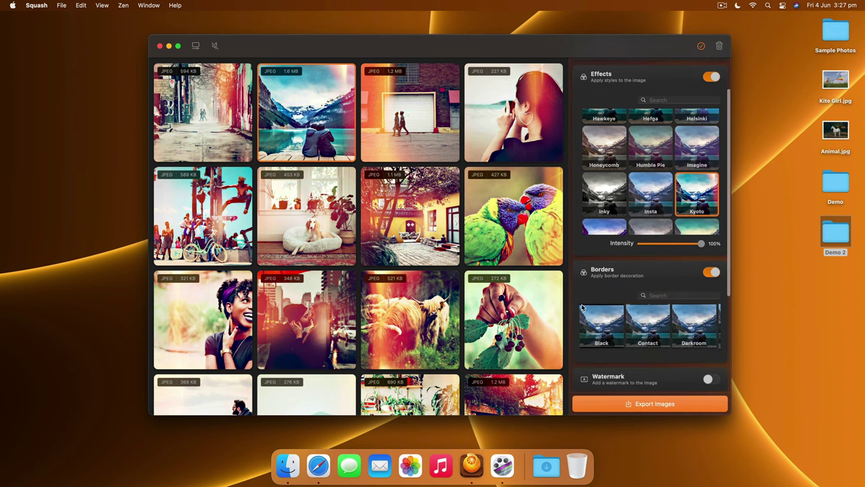
scroll(696, 326, right, 5)
scroll(699, 325, right, 2)
click(696, 326)
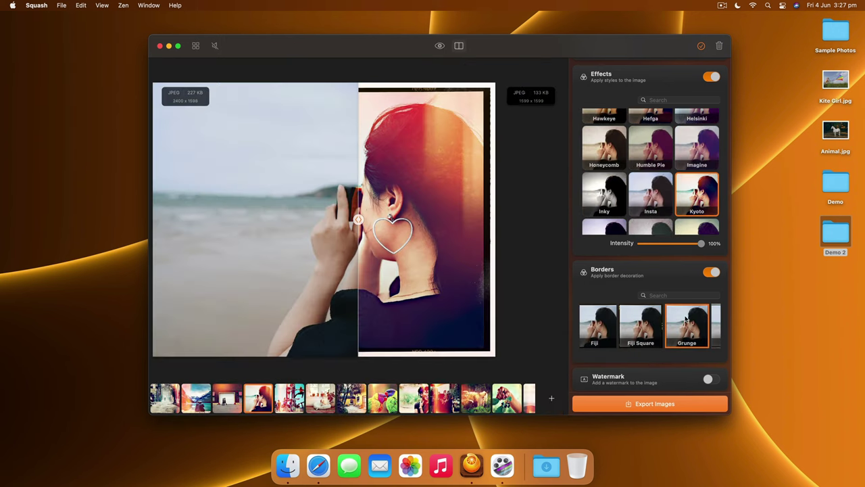
Step: Reveal most of the bordered photo in the comparison, try the Fiji Square border and reapply Grunge
drag(359, 222, 7, 262)
drag(144, 264, 202, 264)
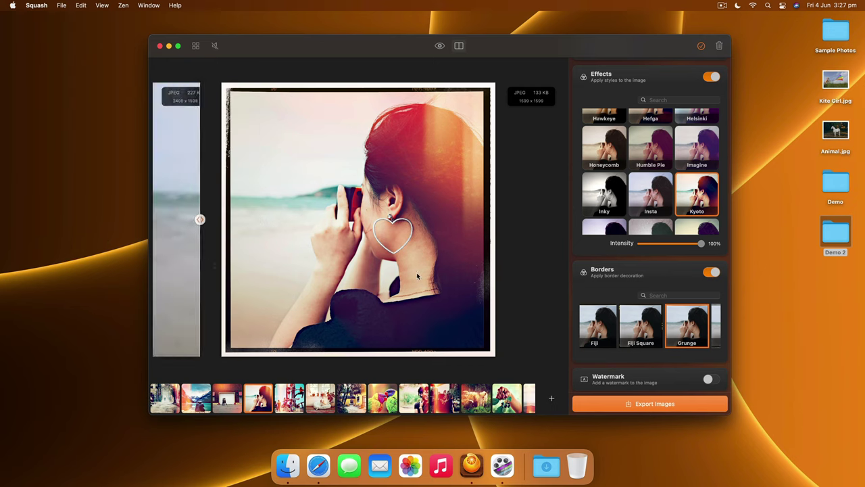
click(643, 327)
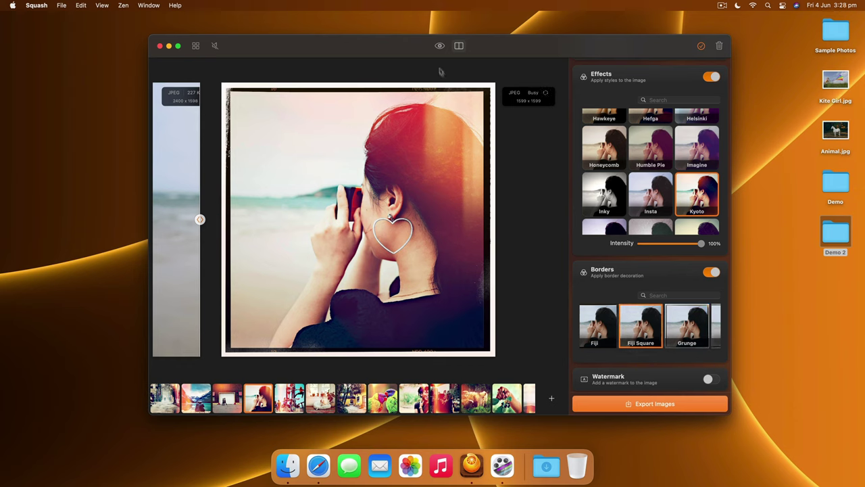
click(688, 319)
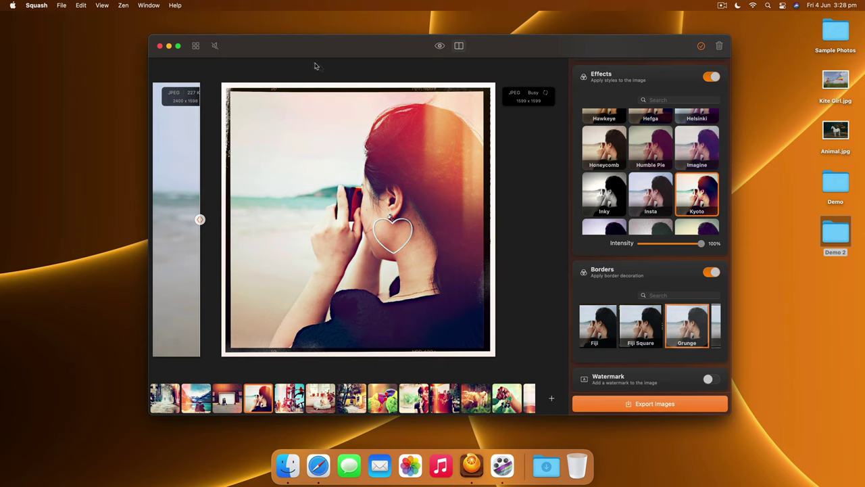
Step: Check the Kyoto effect and Grunge border on the parrots, laughing woman and highland cattle photos, revealing most of each processed image
click(195, 46)
double_click(488, 218)
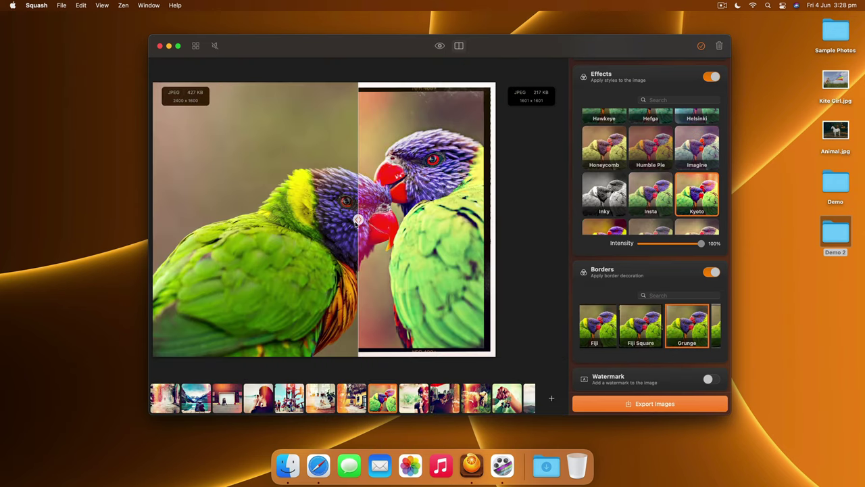
drag(358, 219, 189, 220)
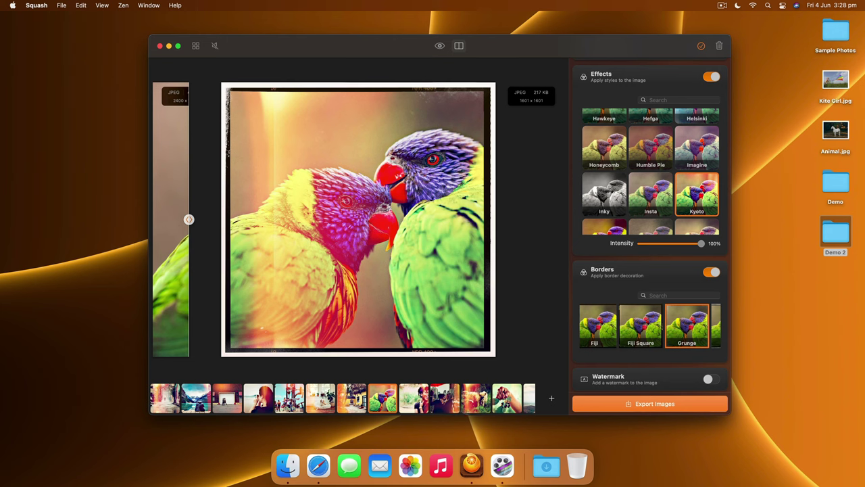
click(420, 397)
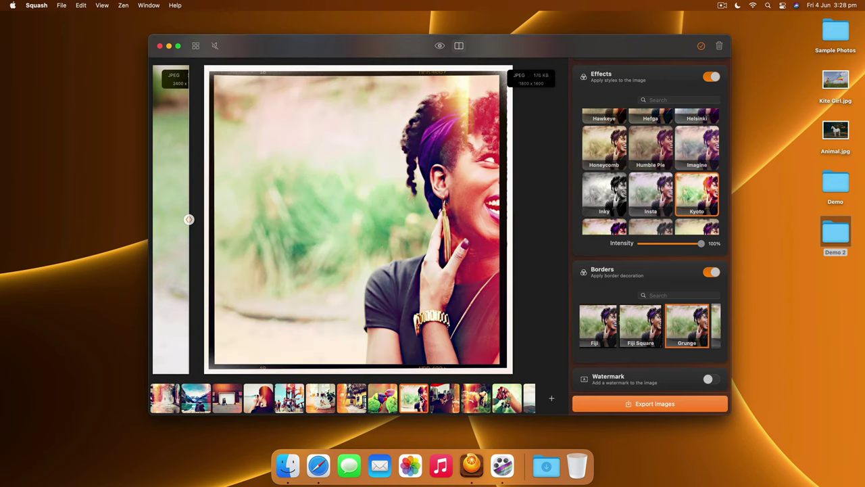
click(476, 397)
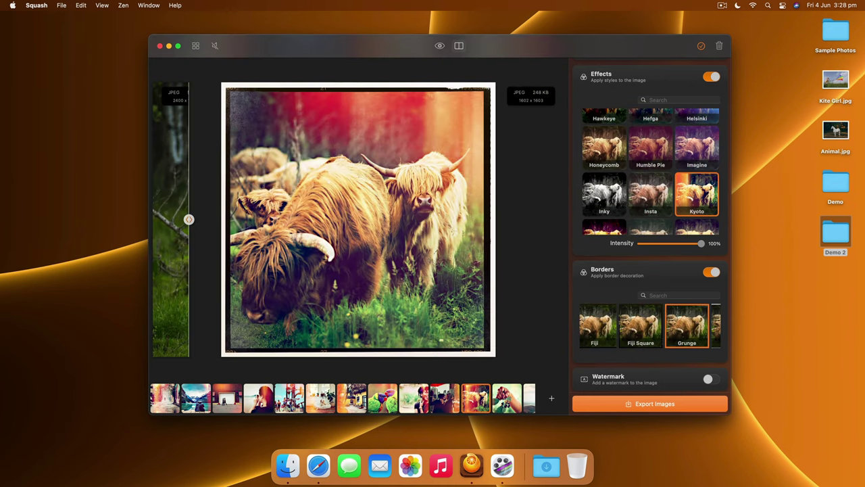
Step: Switch the highland cattle photo repeatedly between its original and processed versions to compare them
click(439, 45)
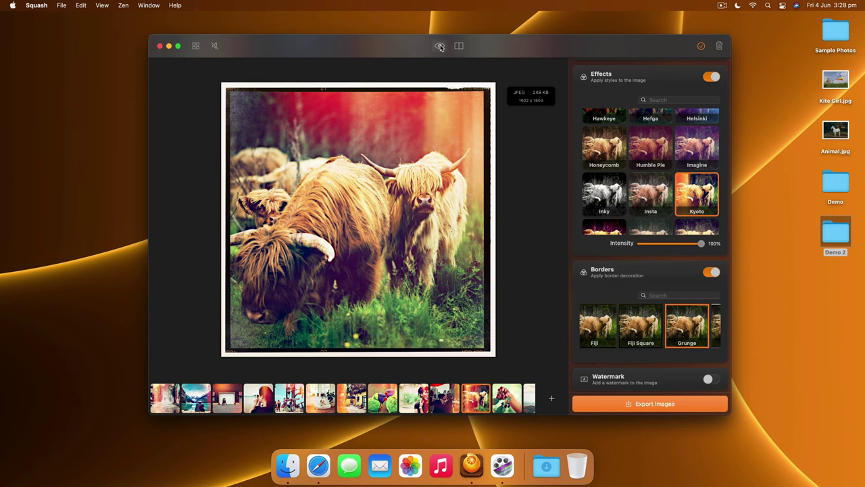
click(439, 45)
click(440, 45)
click(440, 46)
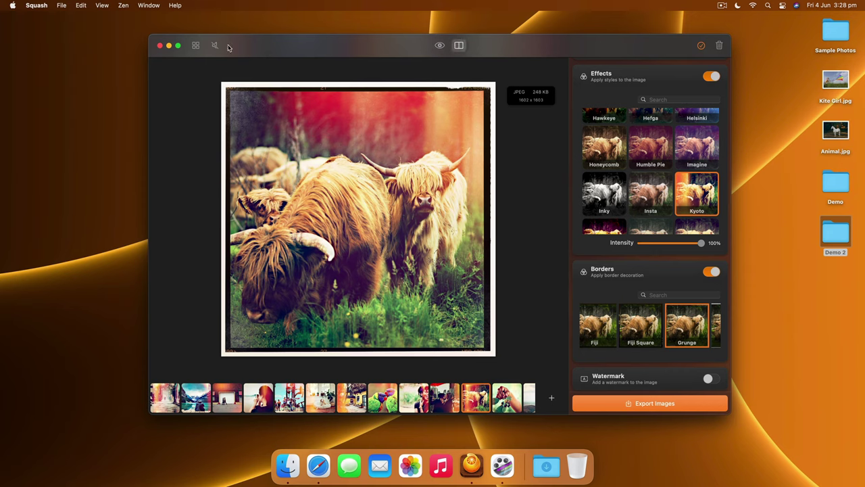
Step: Return to the grid of all photos and review the Compress settings and the processed images
click(197, 45)
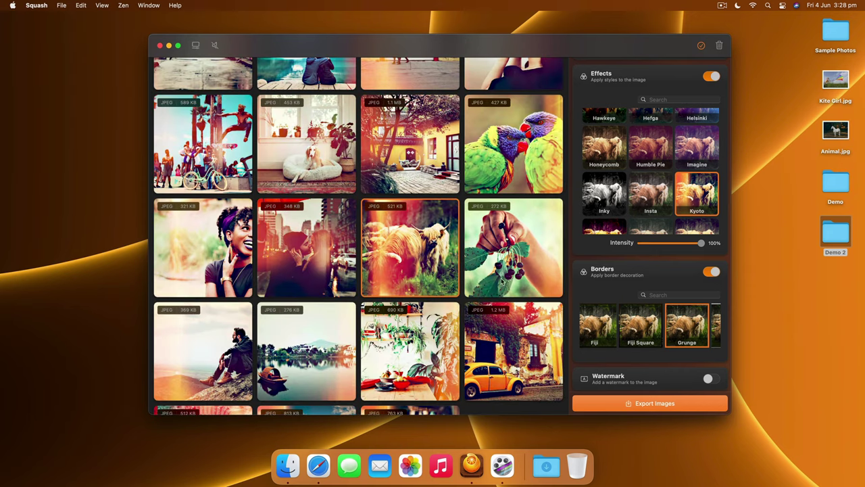
scroll(577, 285, down, 5)
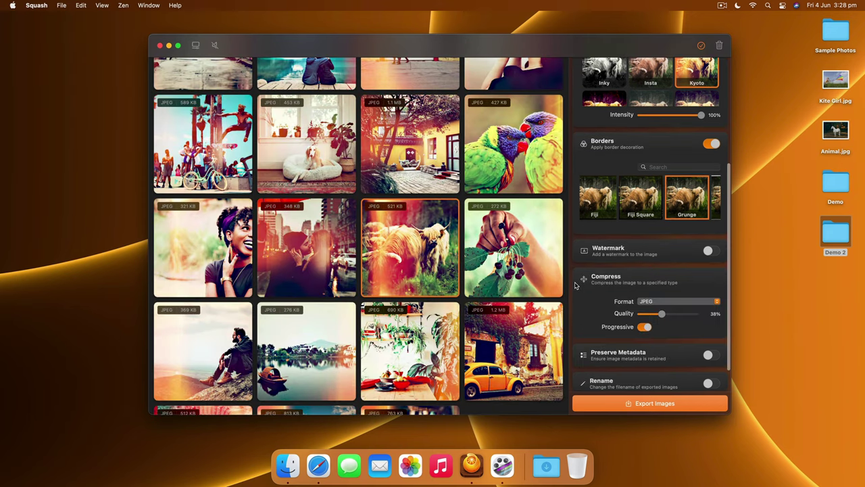
scroll(485, 250, up, 3)
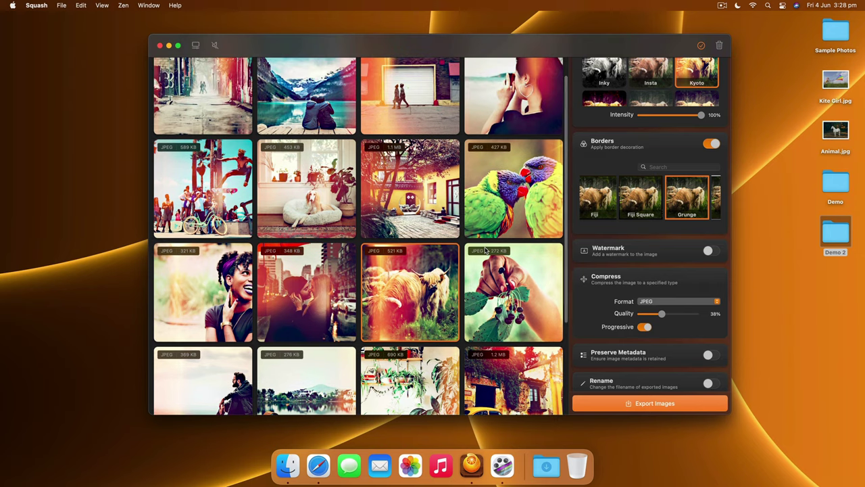